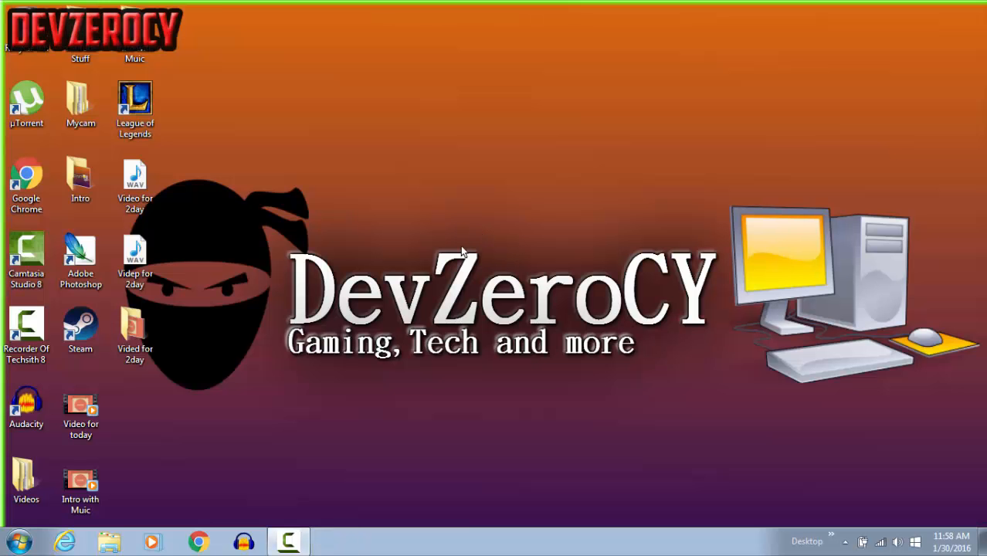
click(290, 541)
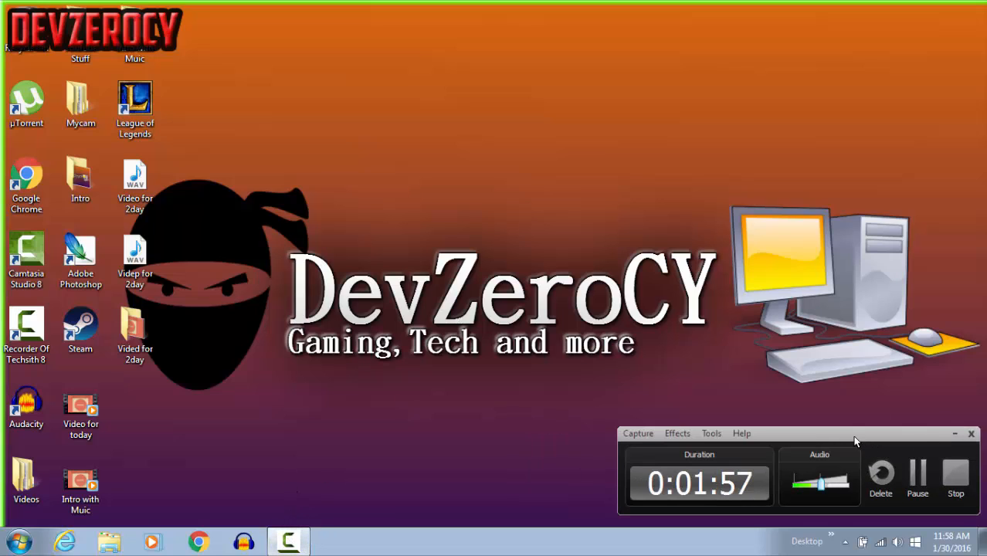
click(918, 475)
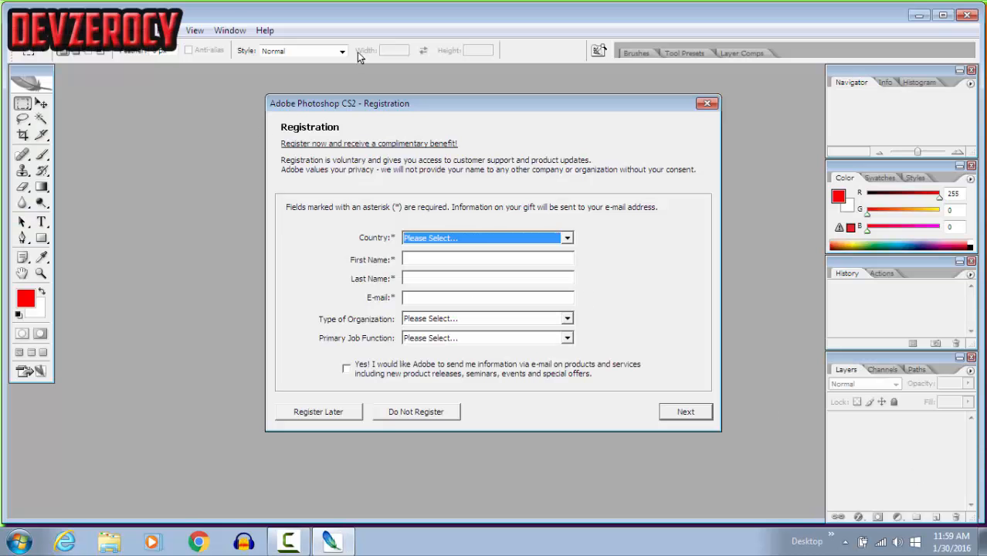
- Cancel the Photoshop registration, confirm the cancellation, and maximize the program window
drag(298, 106, 148, 104)
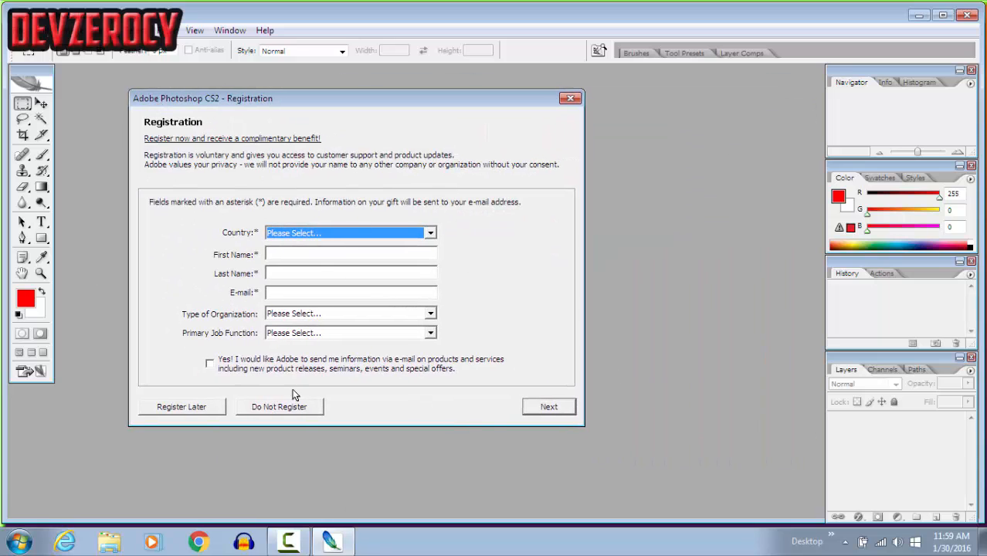
click(566, 100)
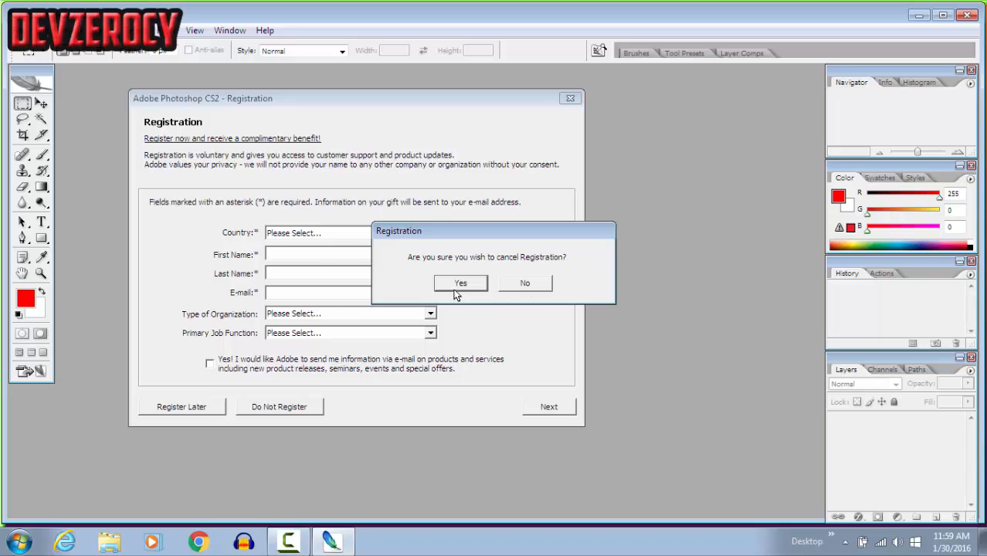
click(459, 285)
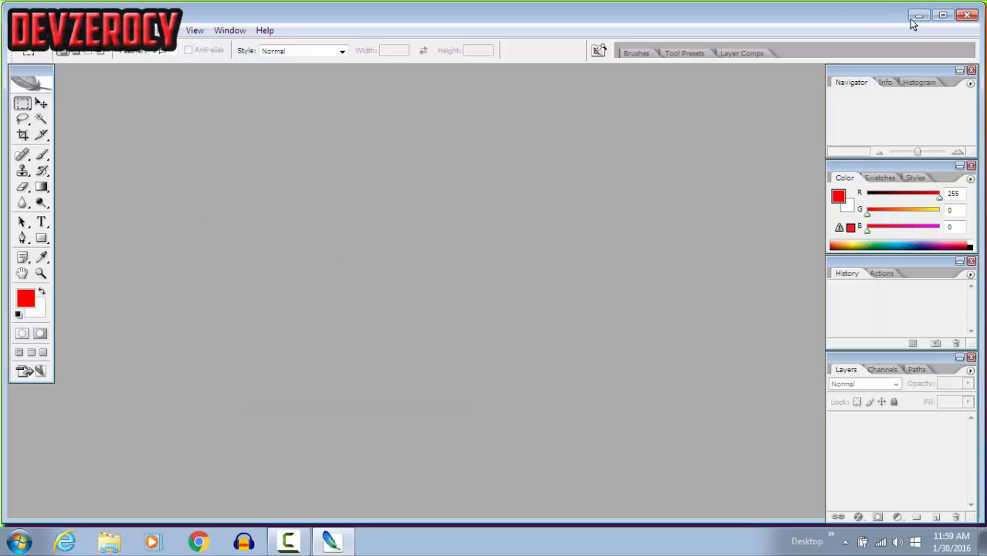
click(947, 15)
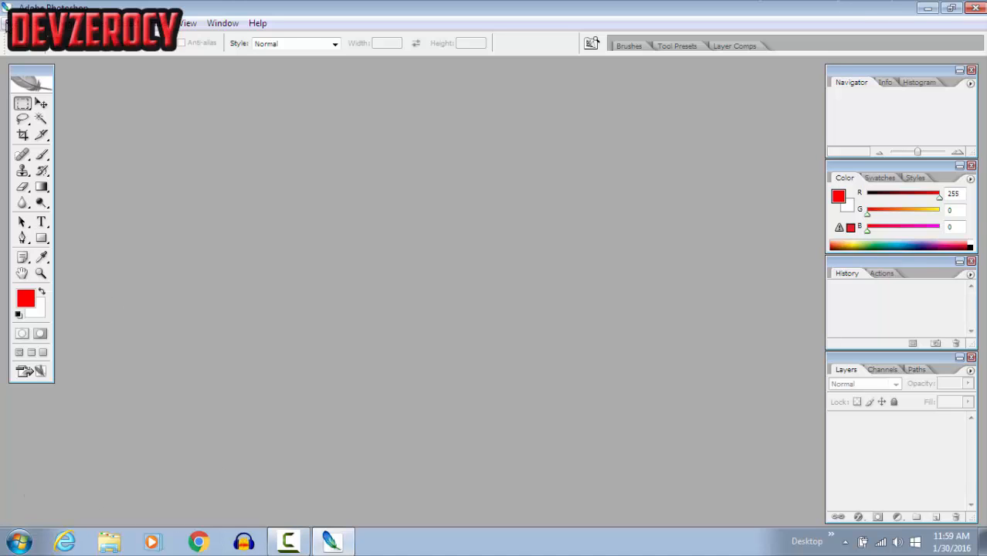
- Start a new document with a width of 1280 pixels and a height of 720 pixels
click(7, 24)
click(30, 39)
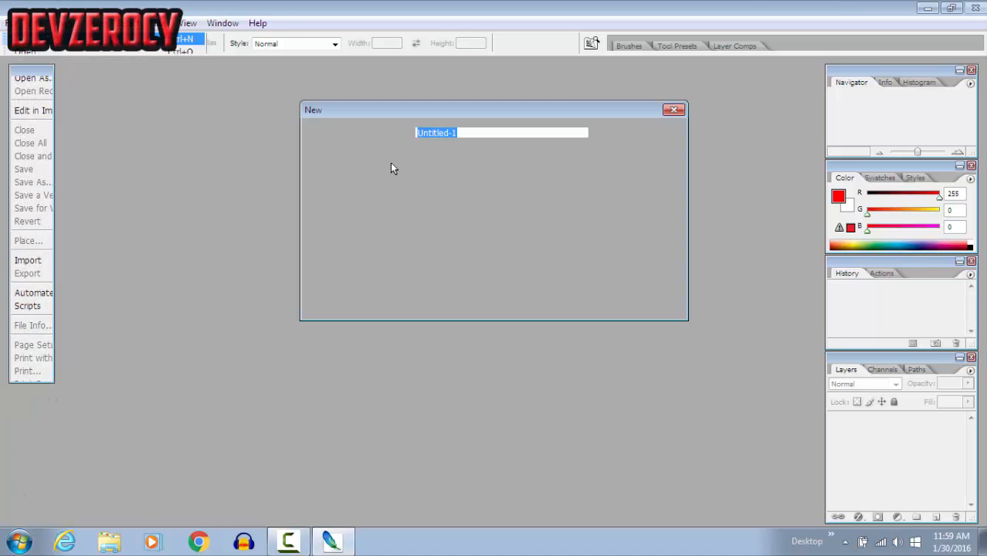
click(448, 181)
click(451, 193)
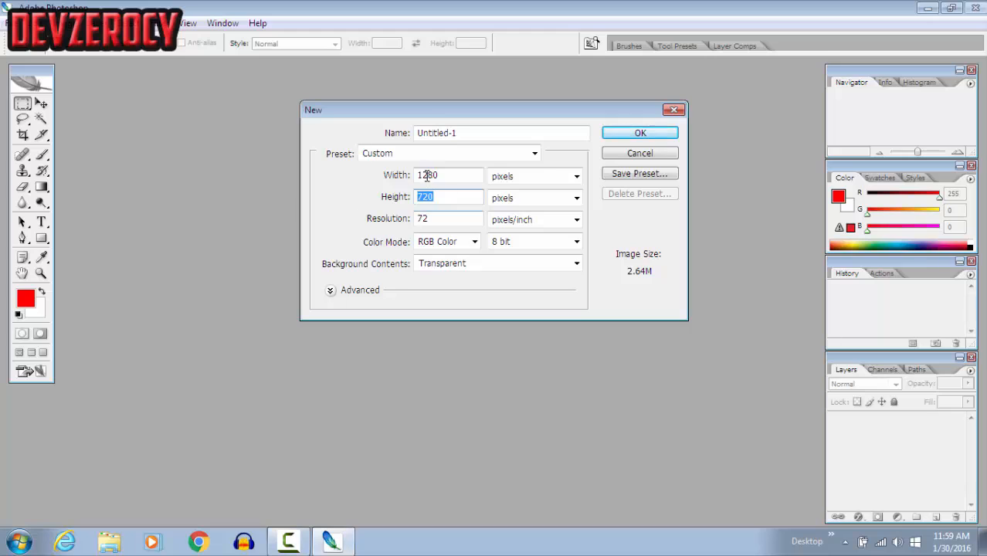
click(461, 175)
drag(433, 195, 331, 201)
click(530, 180)
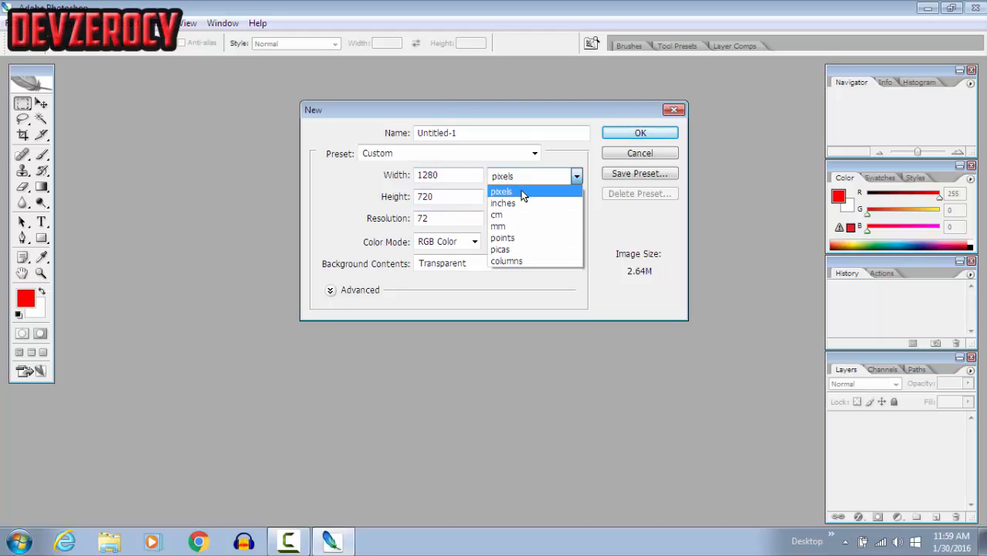
click(521, 190)
click(515, 203)
click(516, 213)
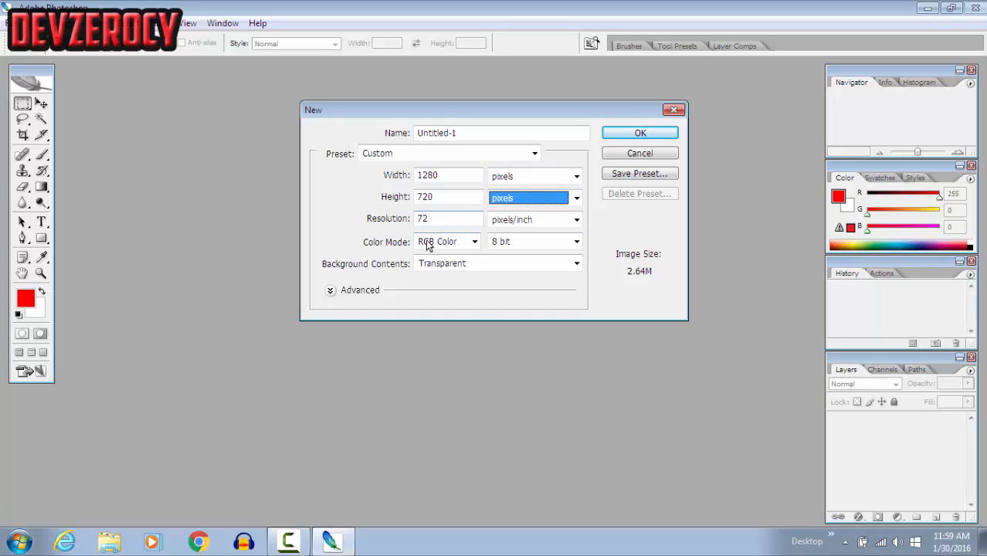
- Set the new document to RGB Color, 8 bit, with Transparent background contents
click(430, 242)
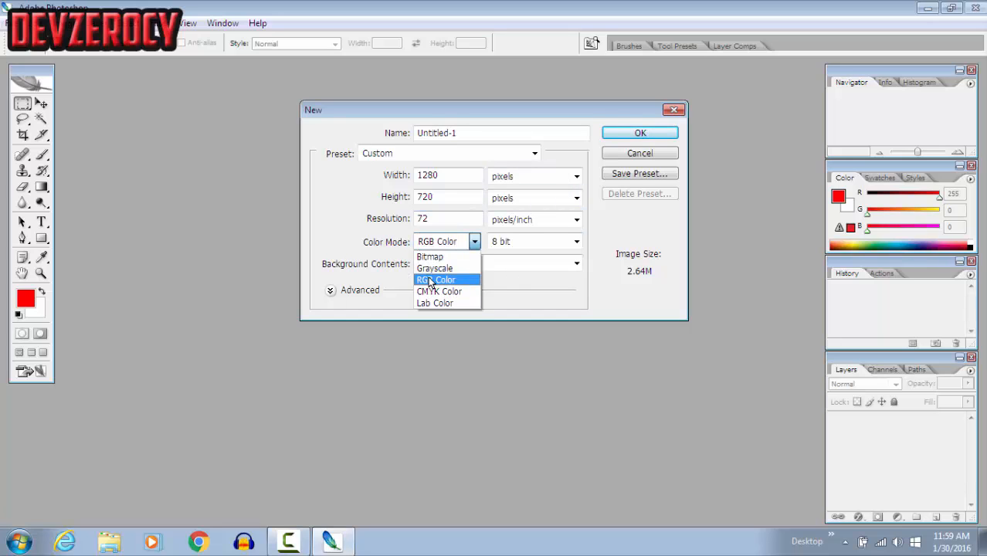
click(430, 281)
click(532, 240)
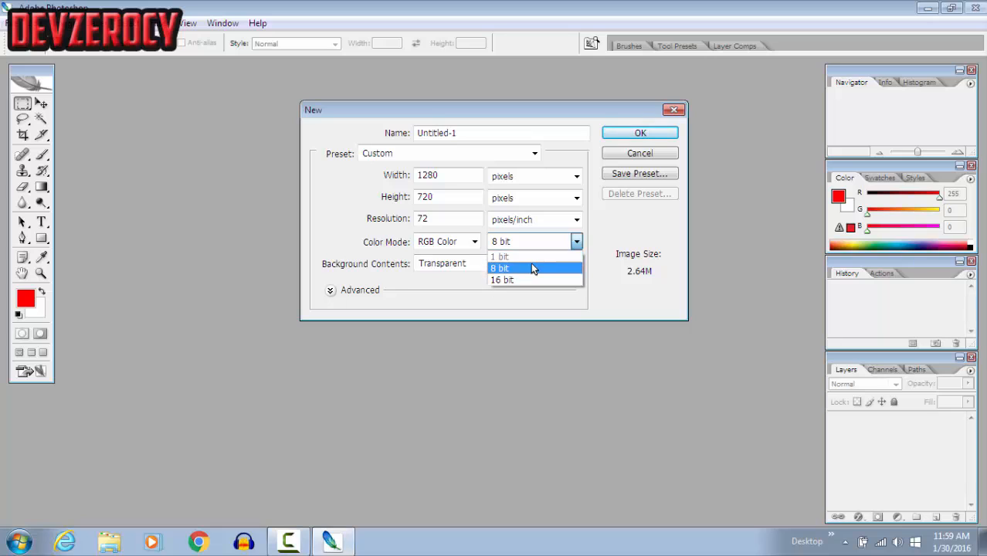
click(531, 265)
click(448, 267)
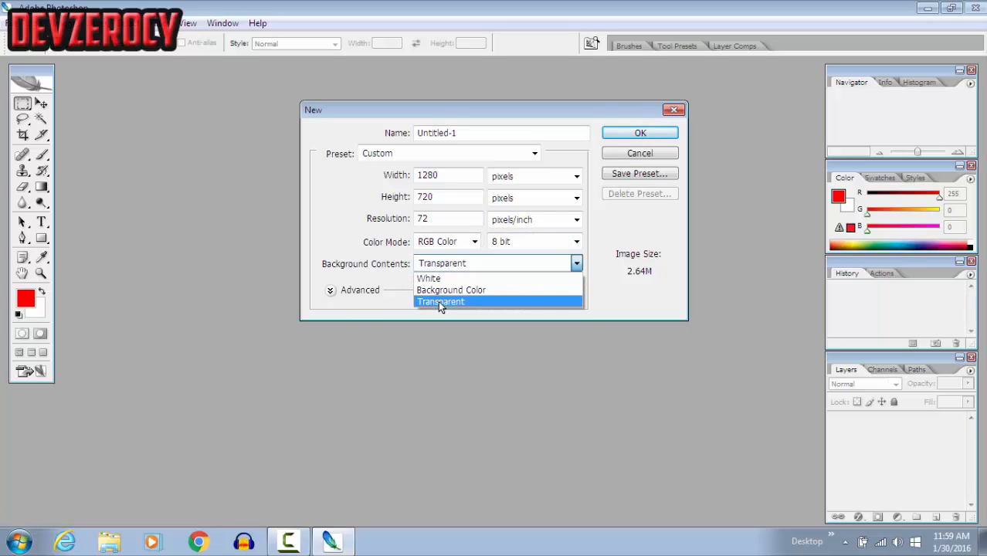
click(438, 301)
- Create the document under the name "For the Video" and enlarge its window to leave a margin around the canvas
click(496, 132)
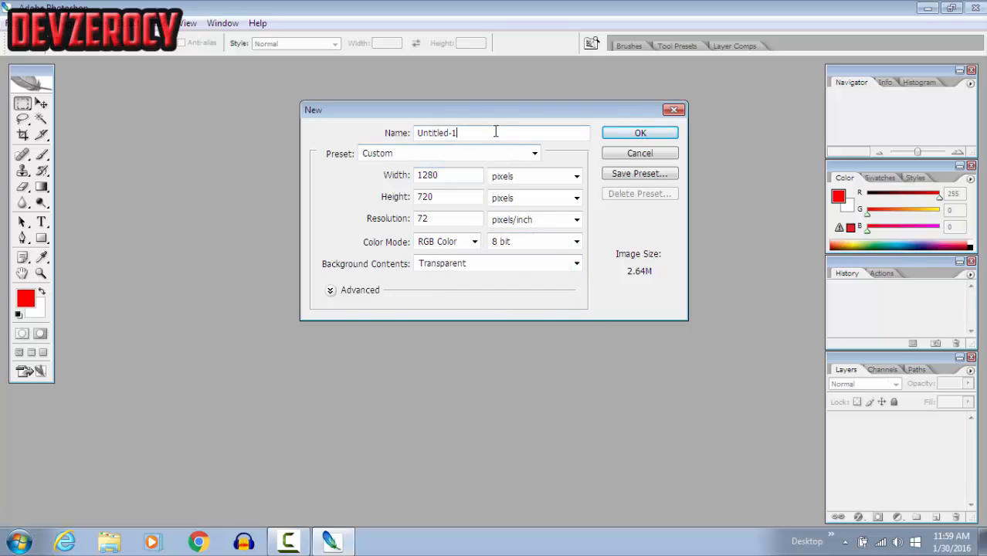
key(BackSpace)
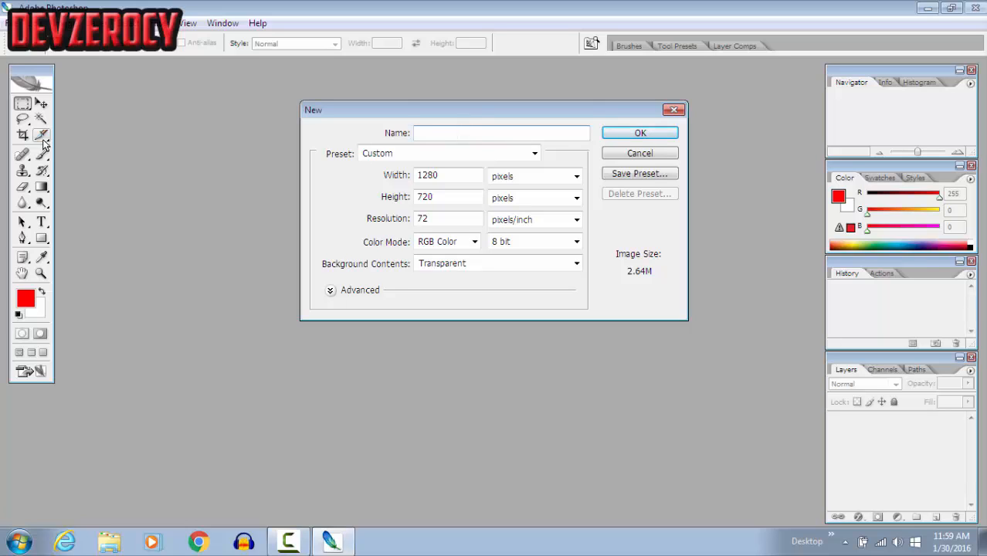
text(For the Video)
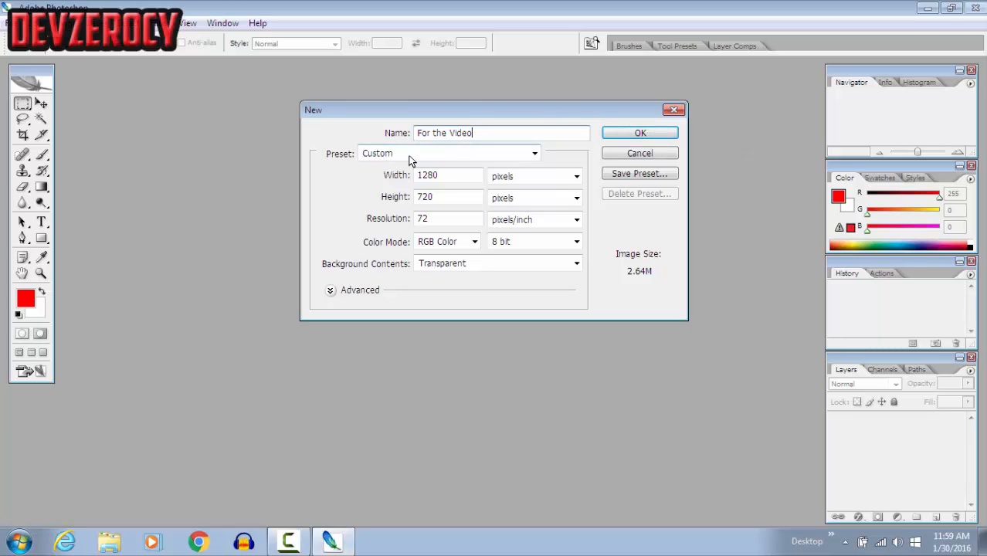
click(639, 133)
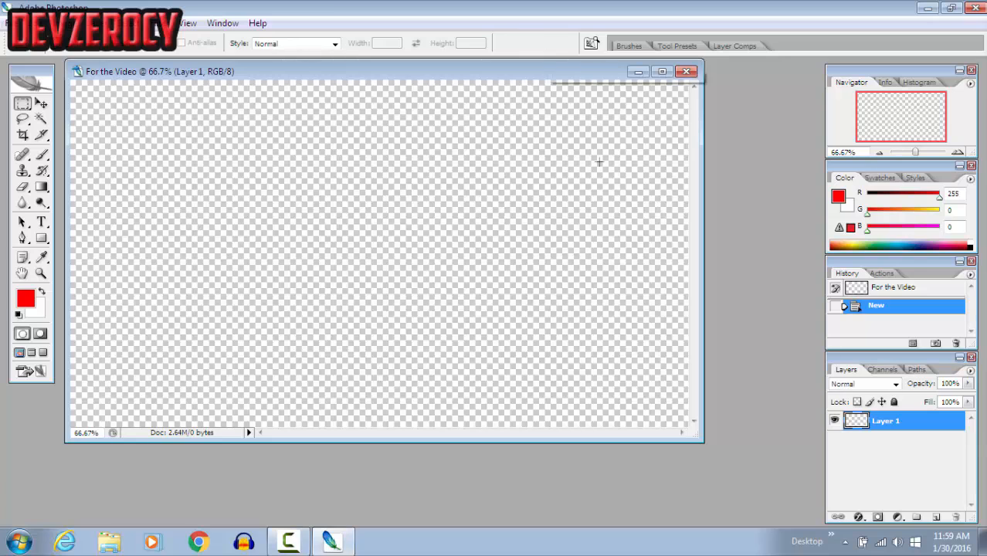
drag(510, 79, 558, 96)
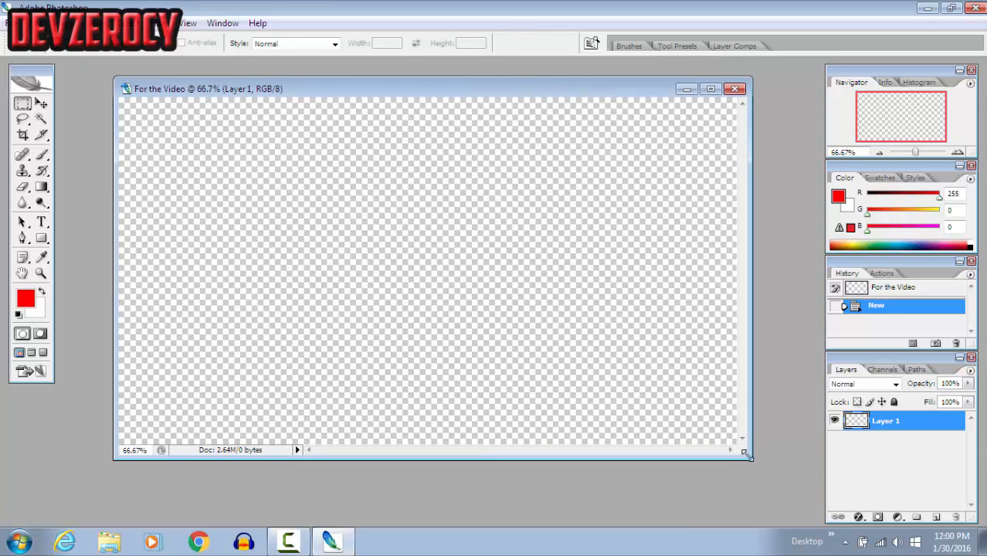
drag(747, 454, 787, 486)
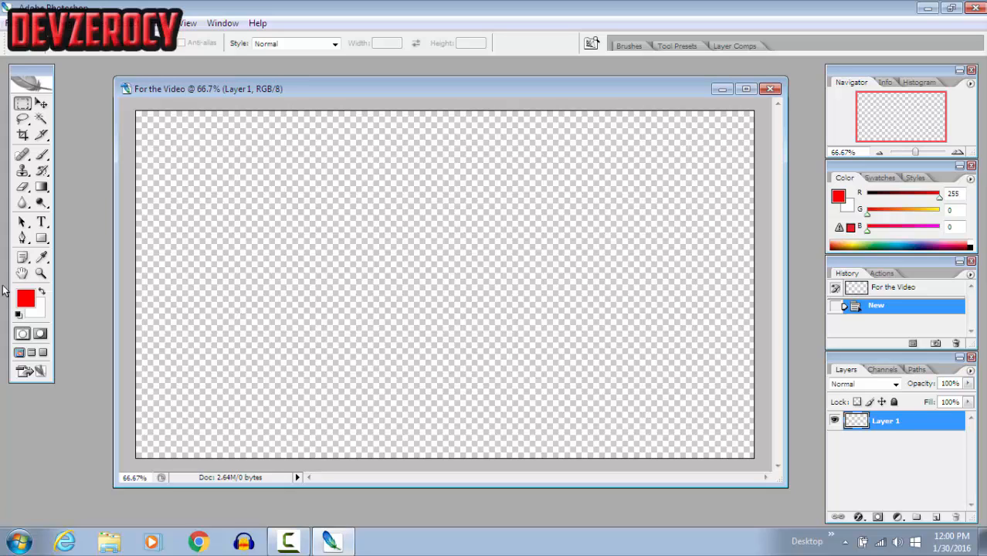
- Place the ws_Green_Yellow_Linear_Gradient_1280x720 image from My Pictures at full canvas size and commit it
click(12, 23)
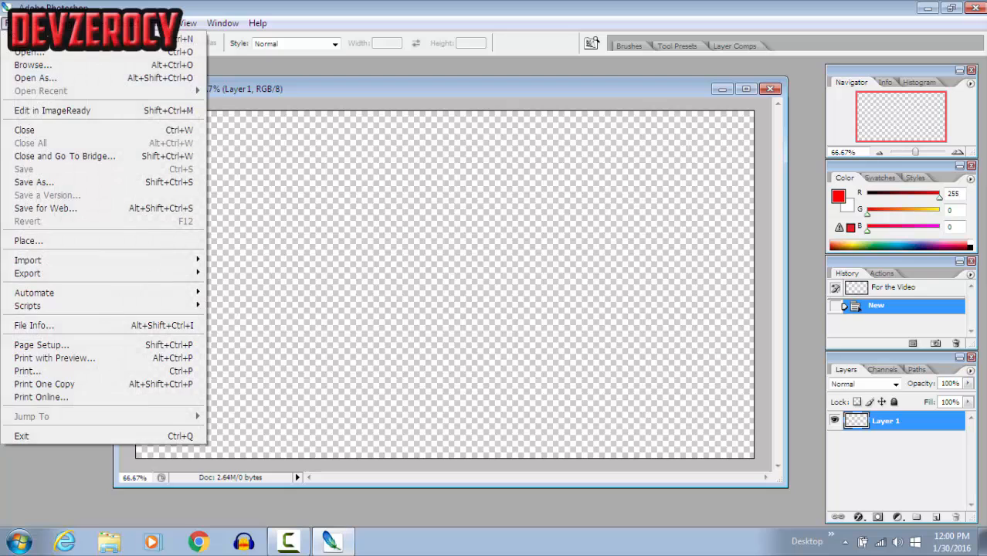
click(40, 240)
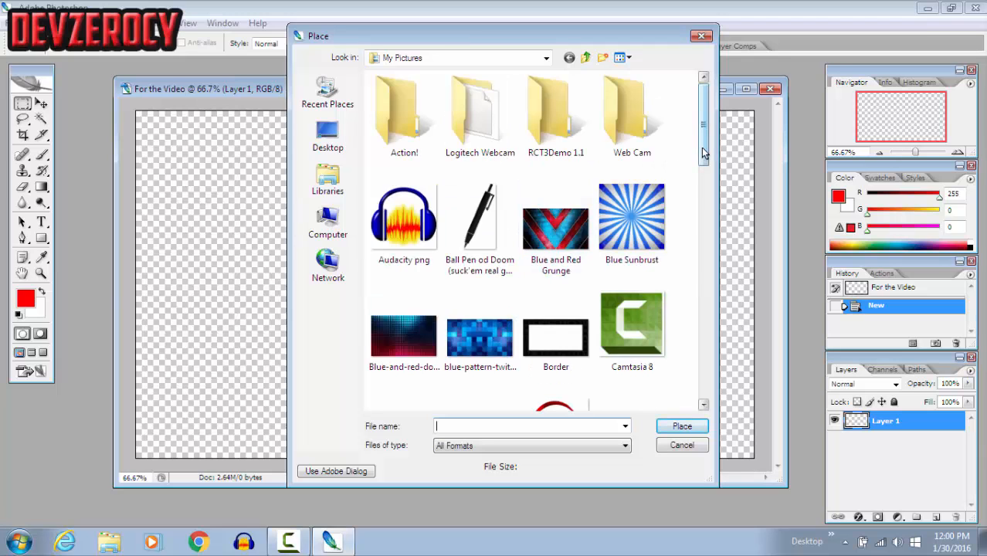
drag(701, 147, 681, 413)
scroll(561, 223, up, 1)
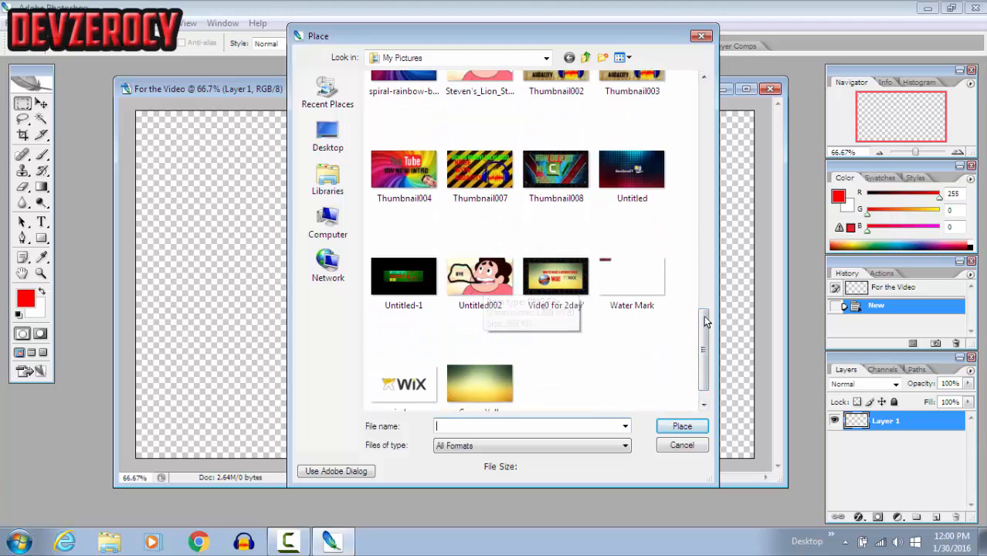
mouse_move(702, 335)
mouse_down()
mouse_move(704, 369)
mouse_move(698, 318)
mouse_up()
scroll(698, 318, down, 2)
double_click(480, 345)
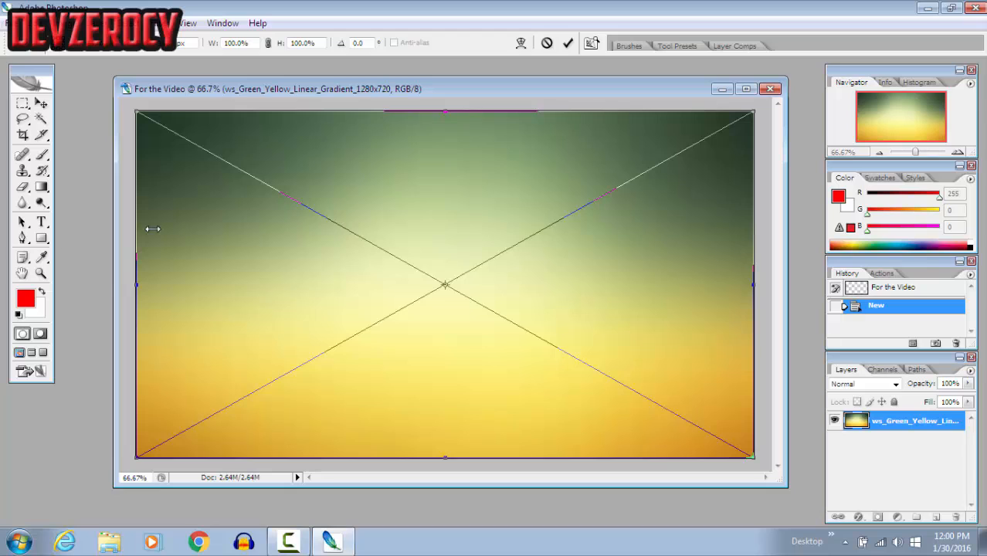
click(568, 43)
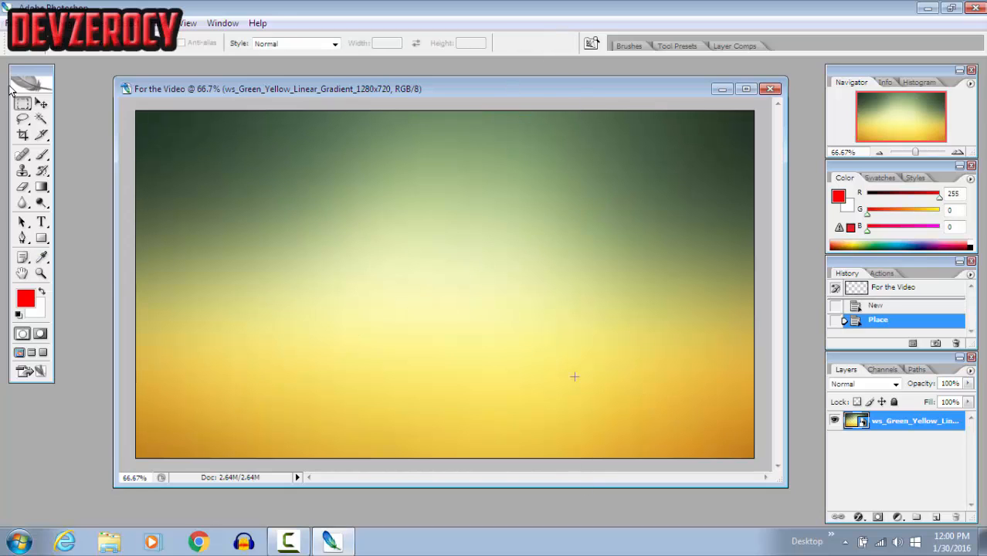
- Shift the gradient layer slightly down and to the right with the Move tool
click(41, 103)
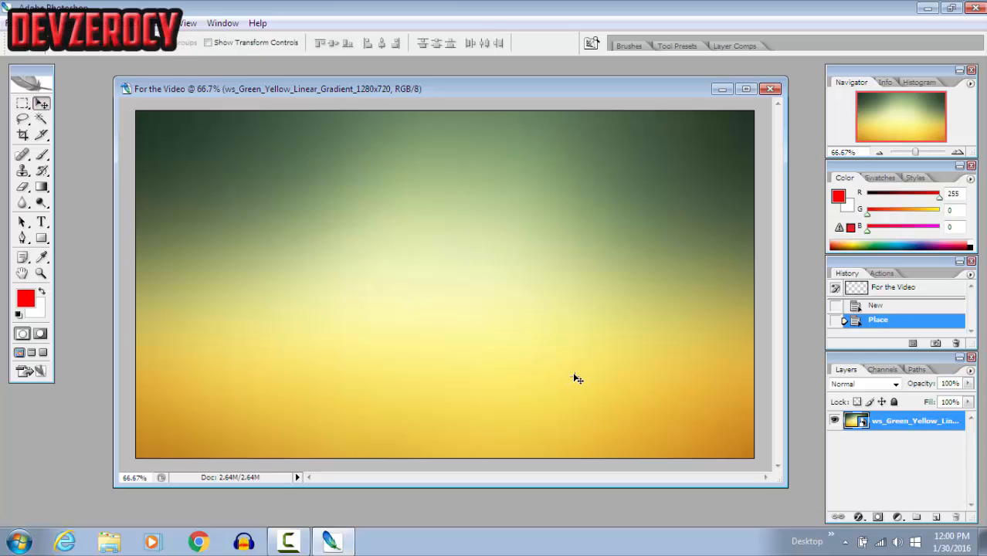
drag(362, 227, 387, 247)
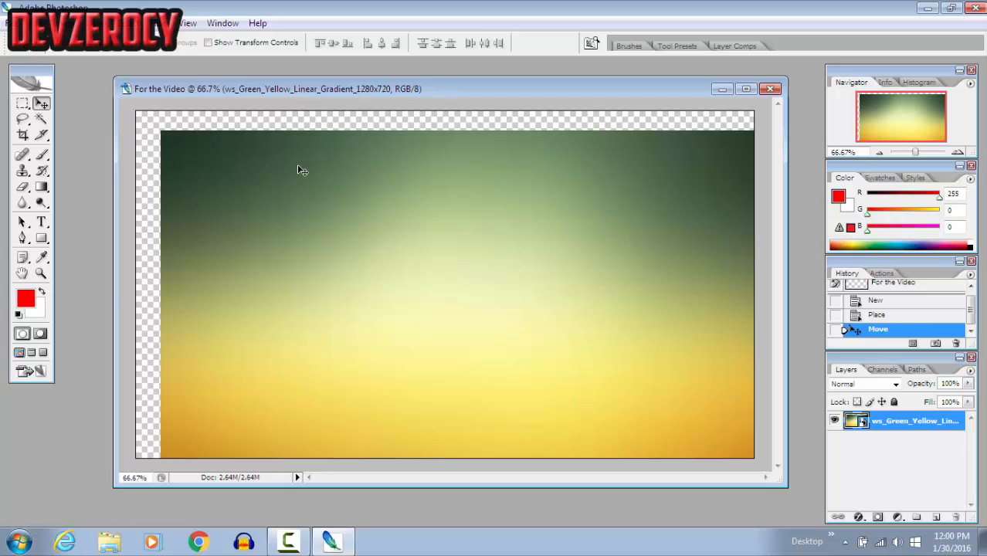
- Select the whole canvas and align the gradient layer to the selection by Vertical Centers
key(ctrl+a)
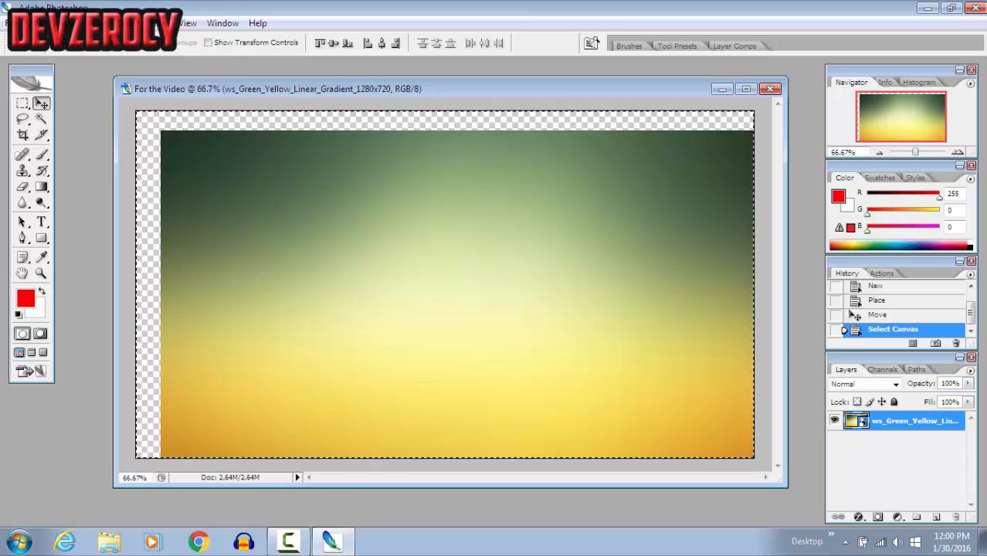
key(alt+l)
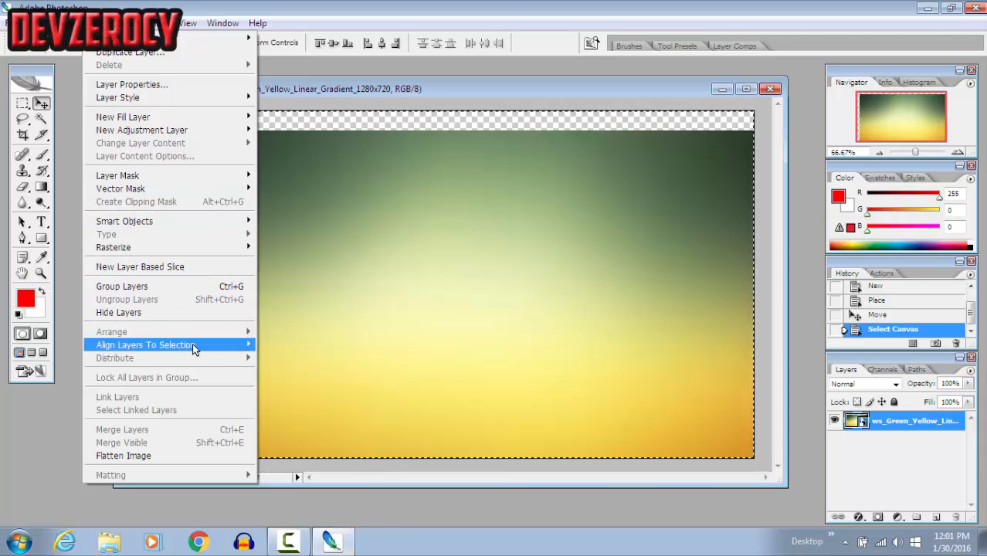
mouse_move(197, 349)
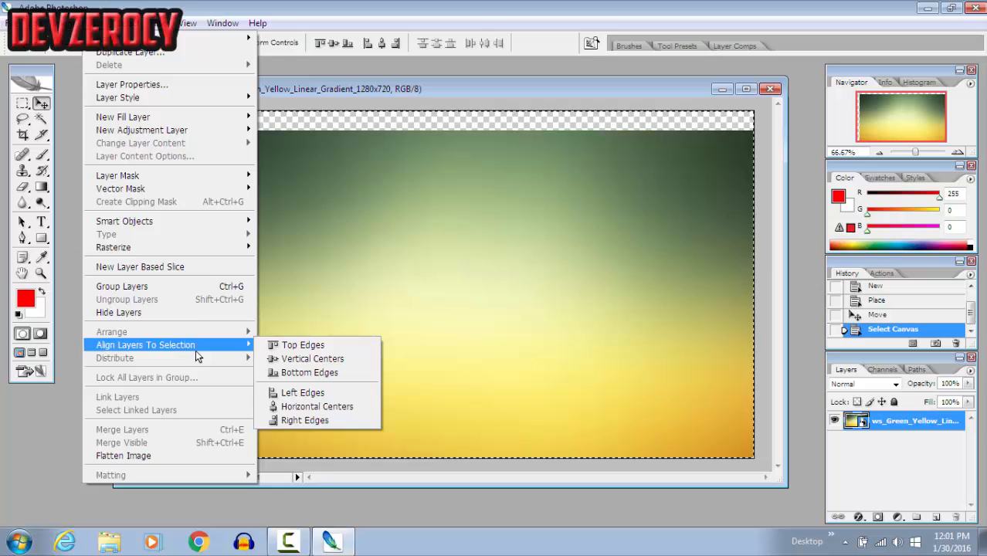
click(291, 360)
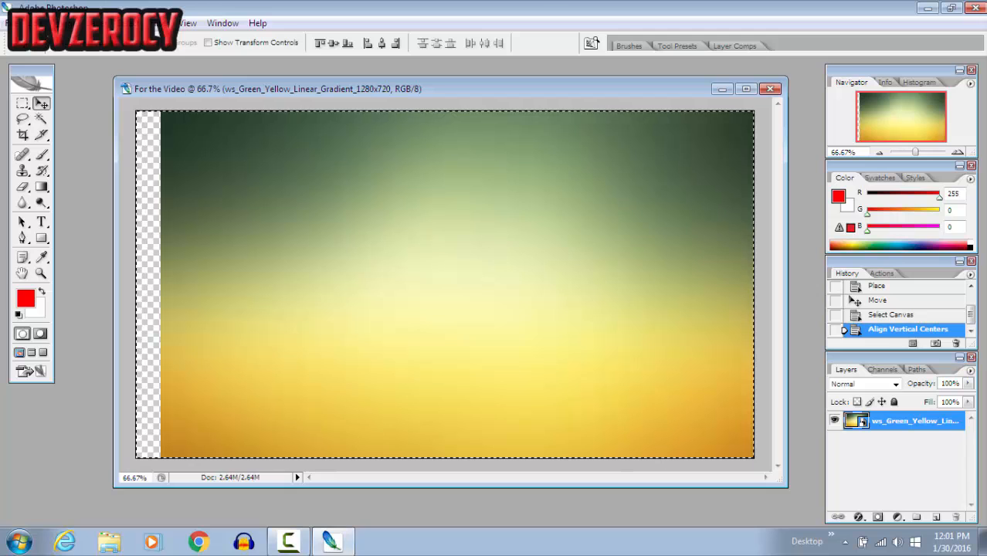
- Align the gradient layer to the canvas selection by Horizontal Centers and deselect
click(99, 23)
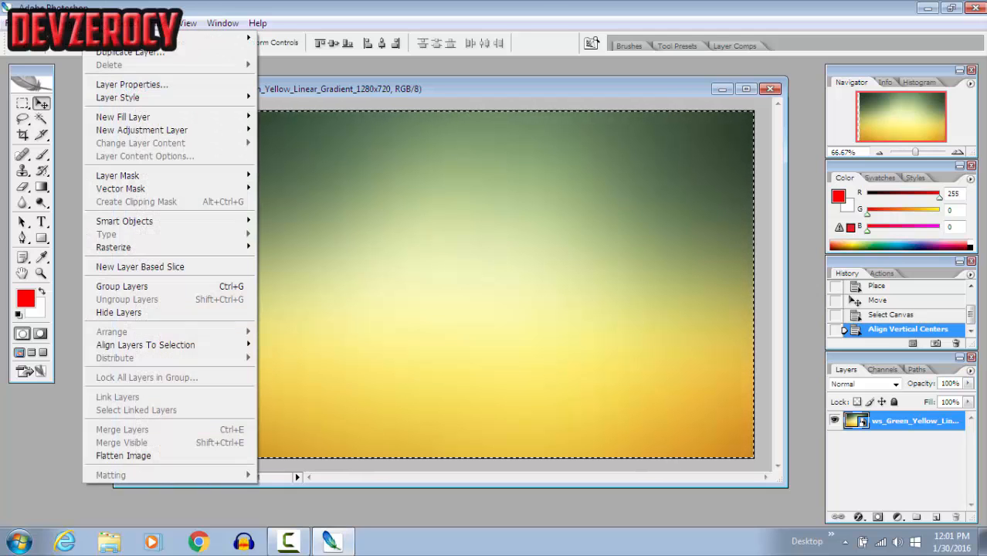
mouse_move(145, 345)
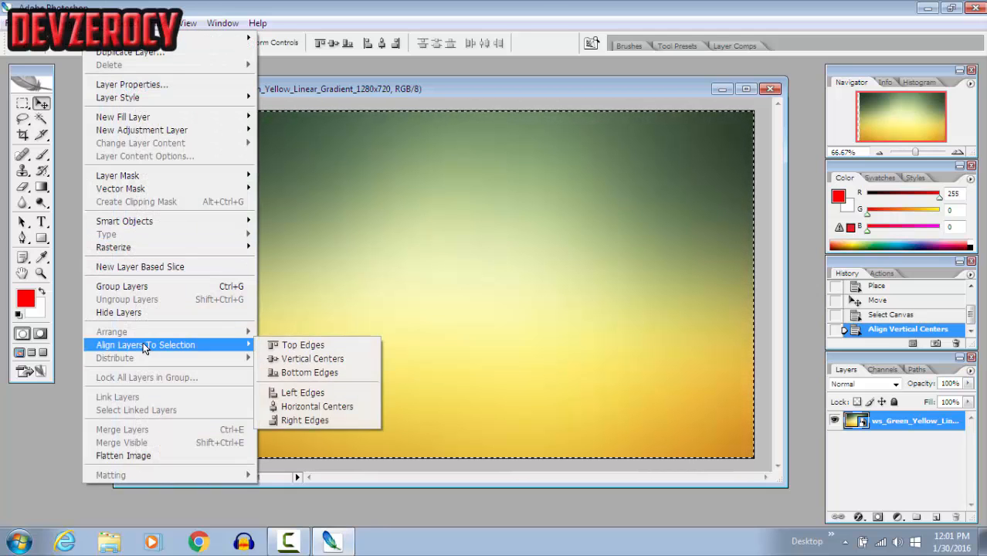
click(306, 407)
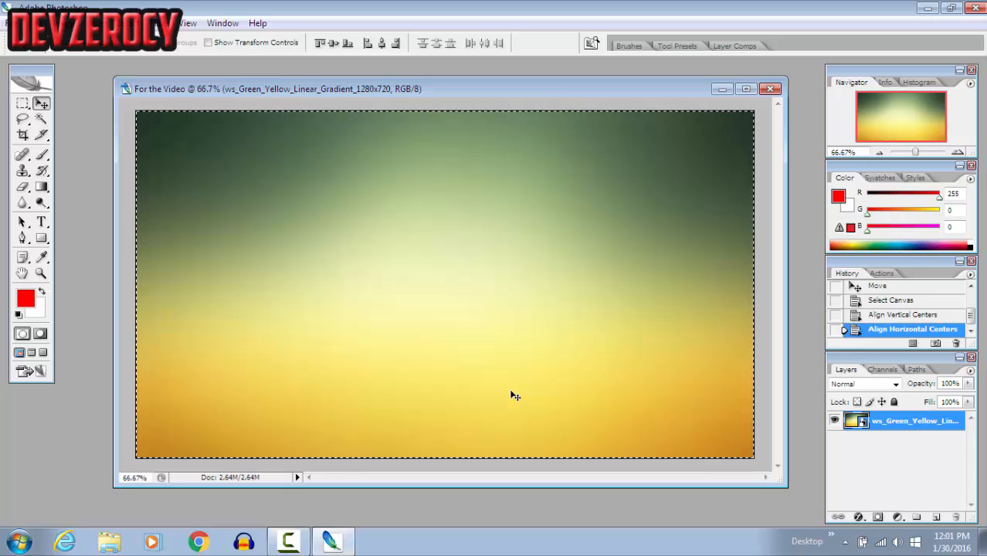
key(ctrl+d)
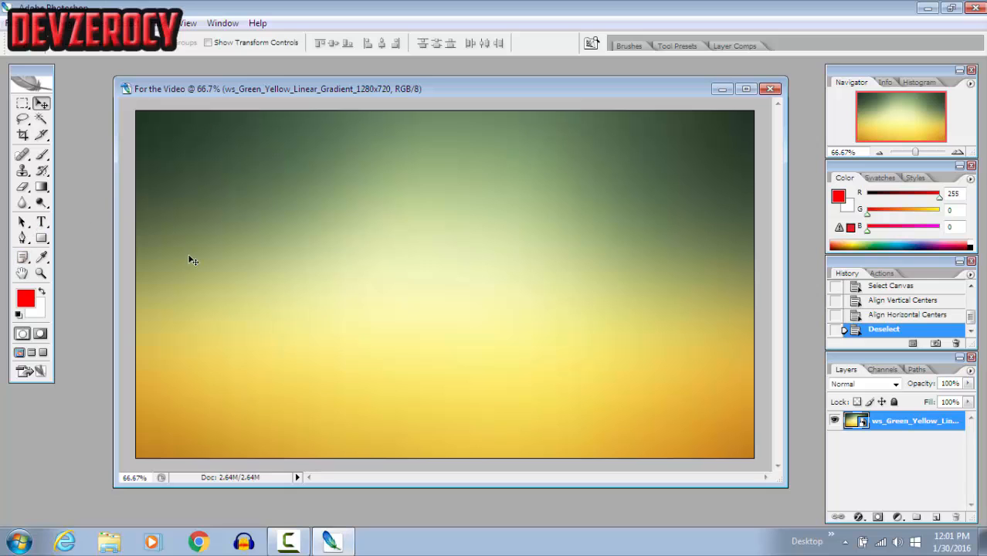
- Open the gradient layer's Blending Options and move the Layer Style dialog higher over the canvas
right_click(904, 424)
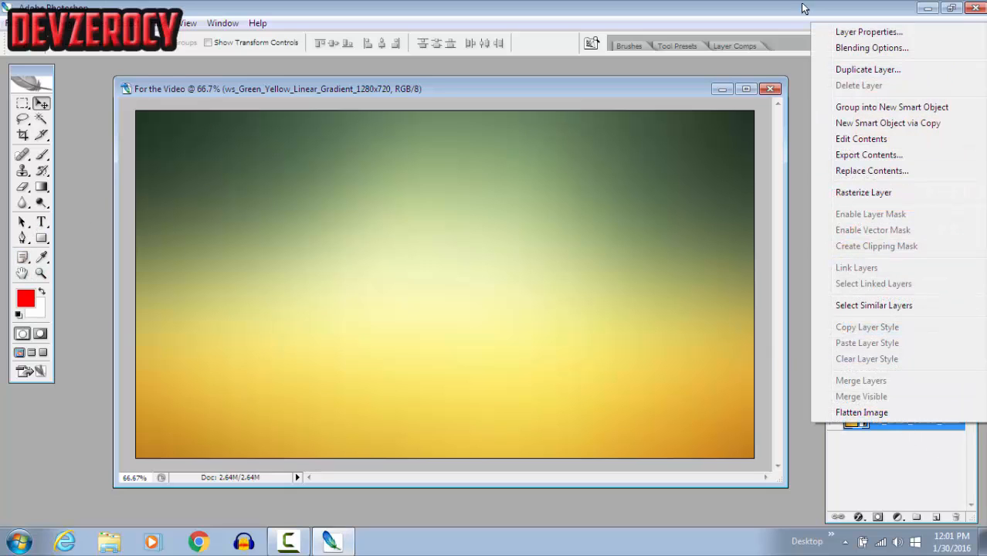
click(876, 50)
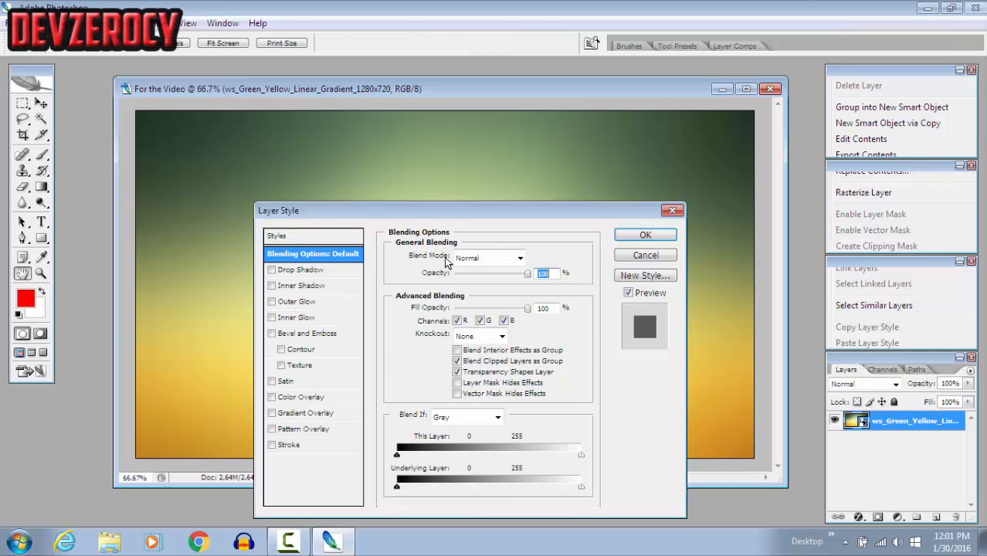
drag(491, 217, 501, 157)
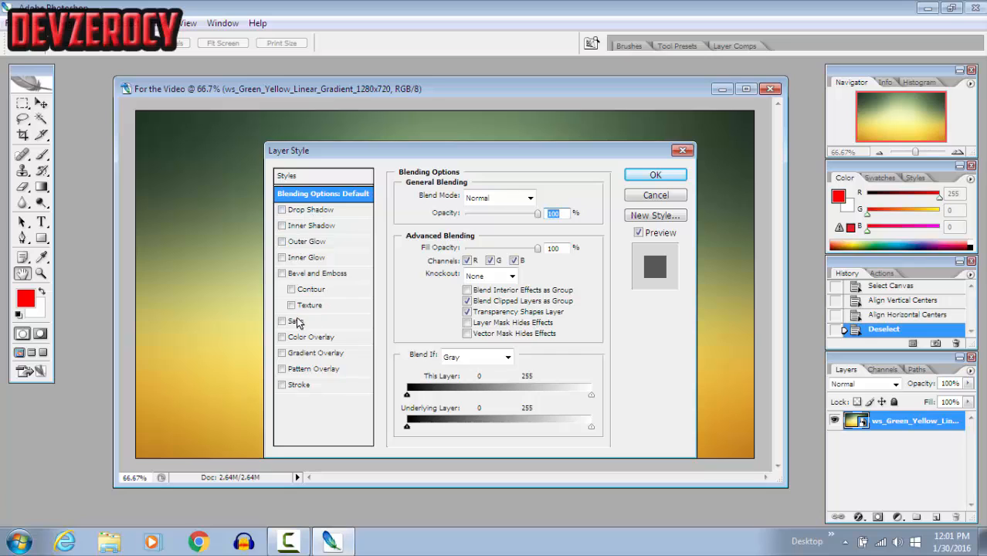
- Add a red outside Stroke effect to the gradient layer with a size of 6 px
click(297, 384)
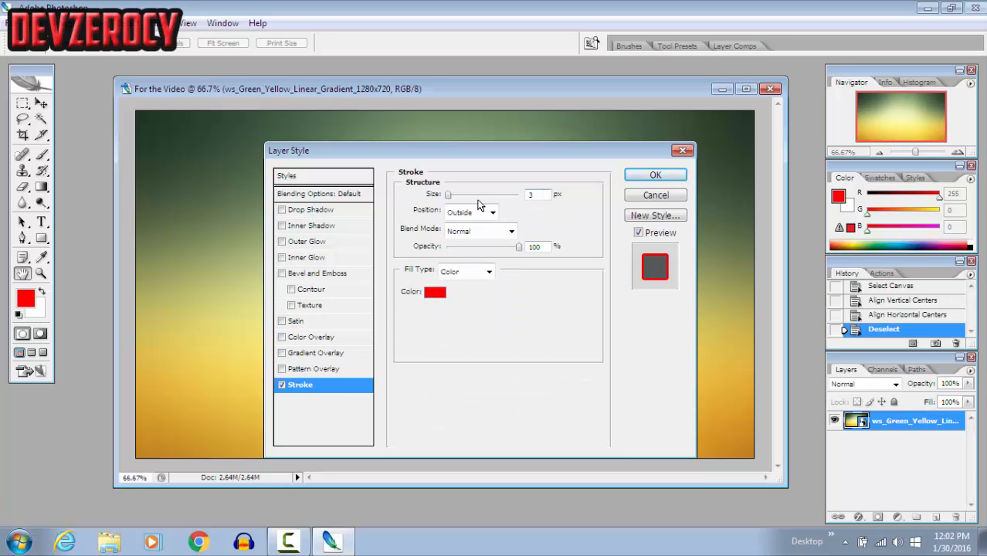
drag(452, 195, 533, 196)
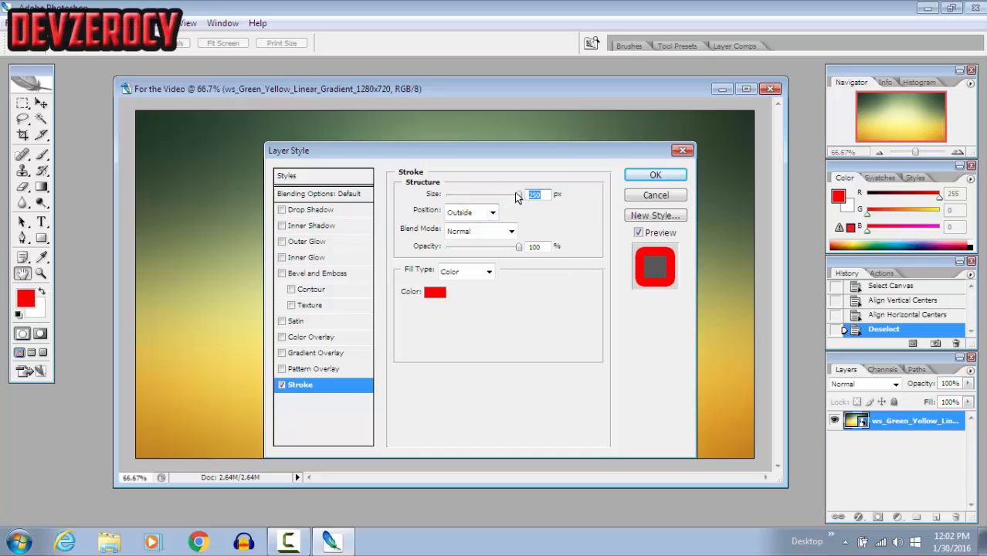
drag(517, 197, 447, 195)
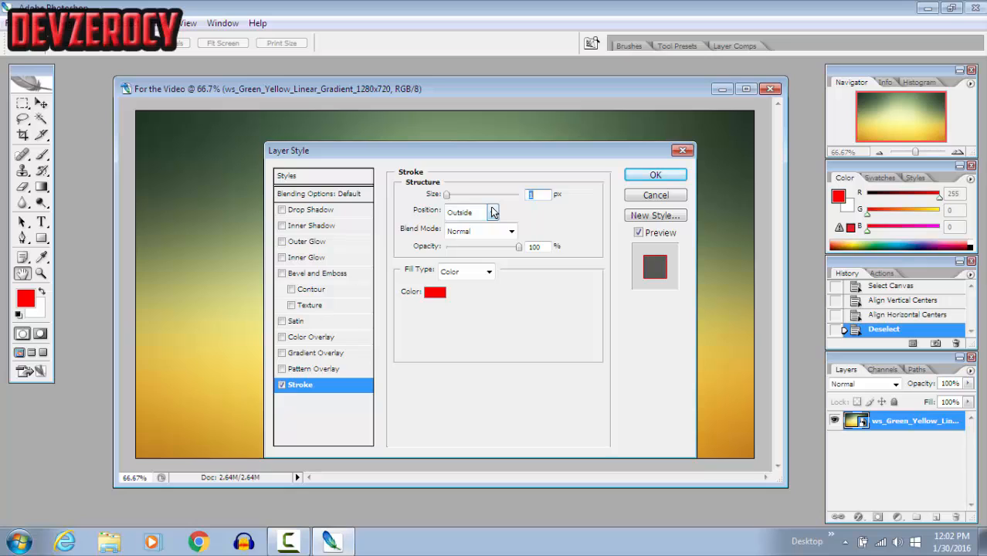
text(6)
- Add a Gradient Overlay at 10% opacity using the Blue, Yellow, Blue preset, and turn off the Stroke effect
click(313, 355)
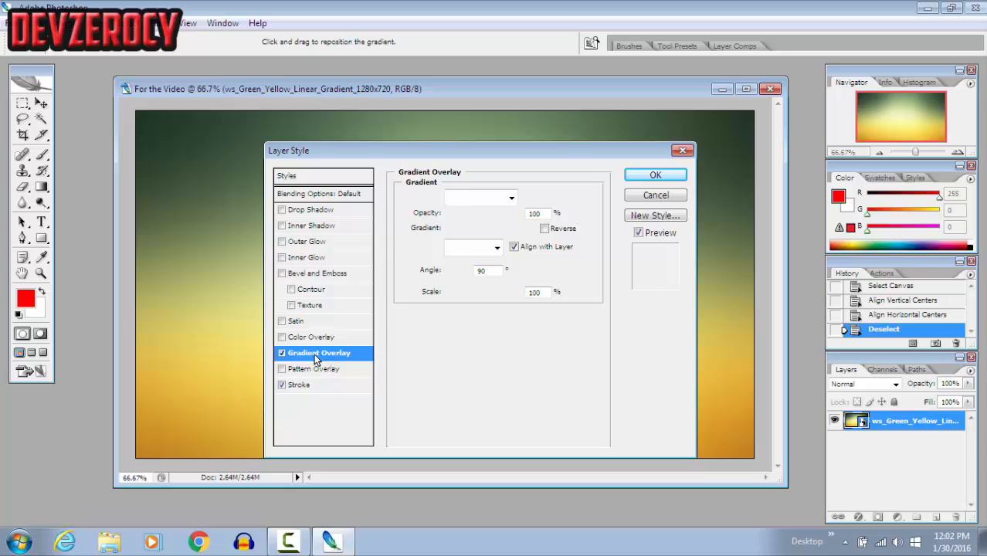
double_click(543, 212)
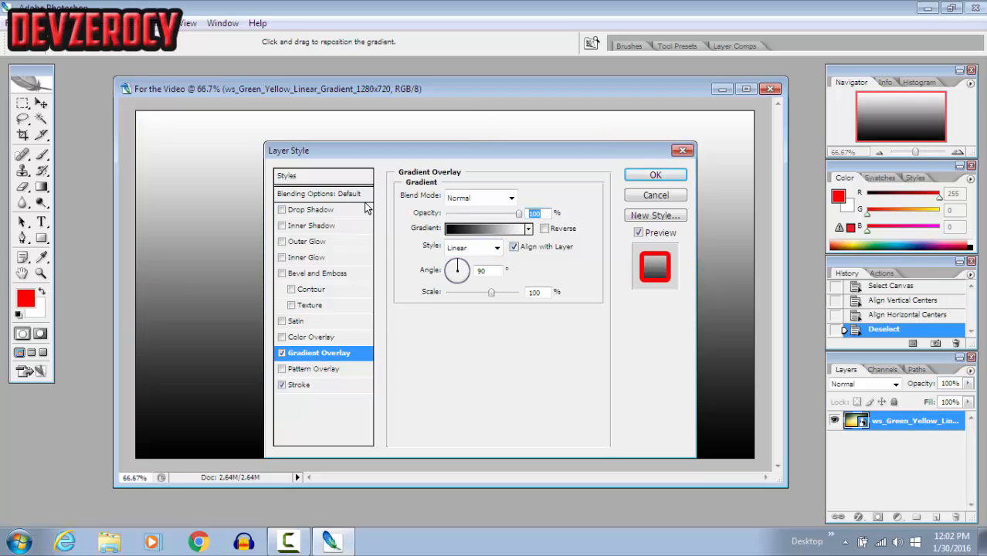
text(10)
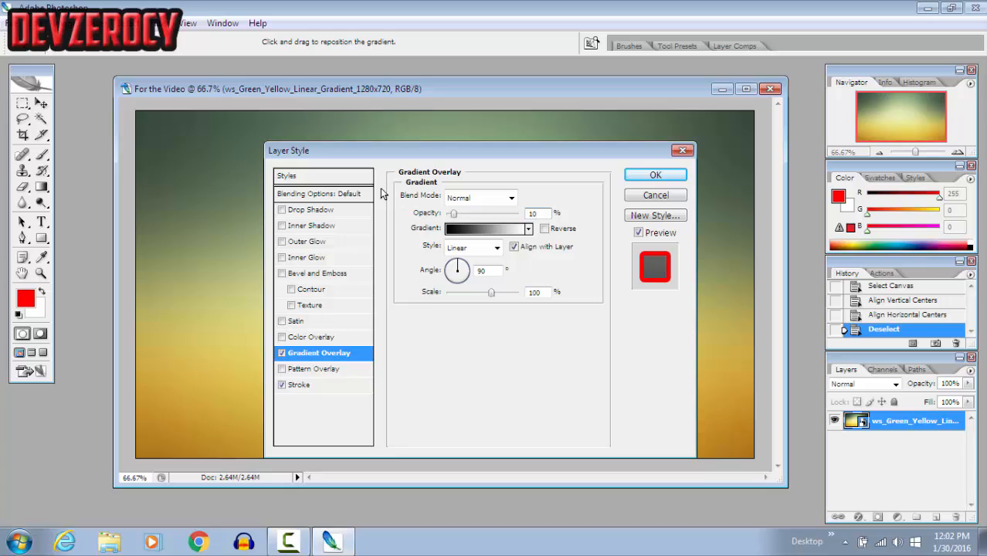
click(499, 230)
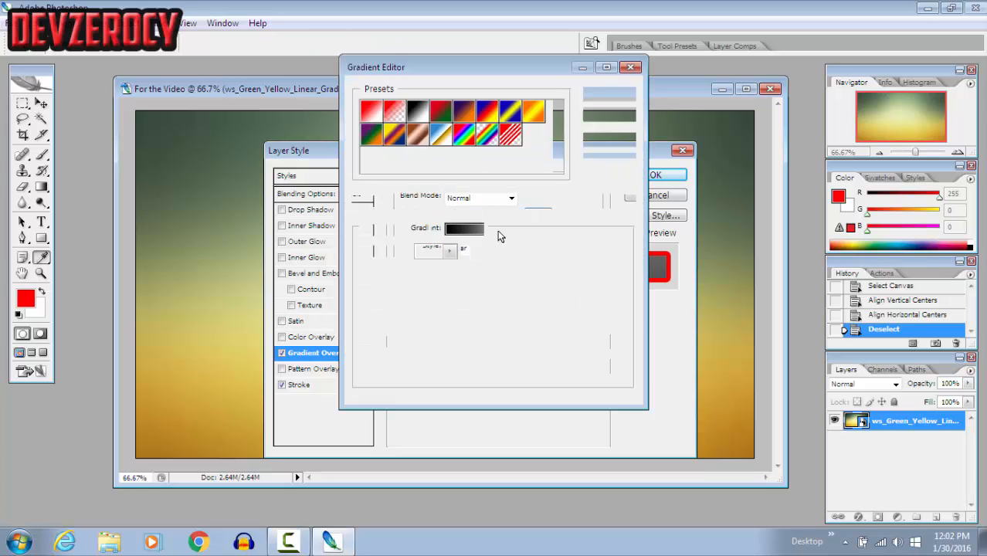
click(534, 112)
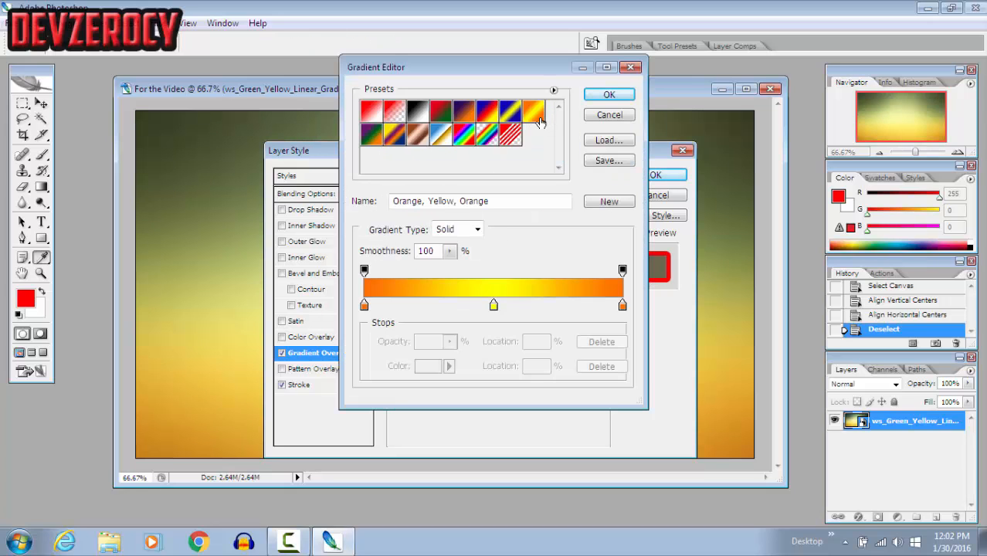
click(511, 116)
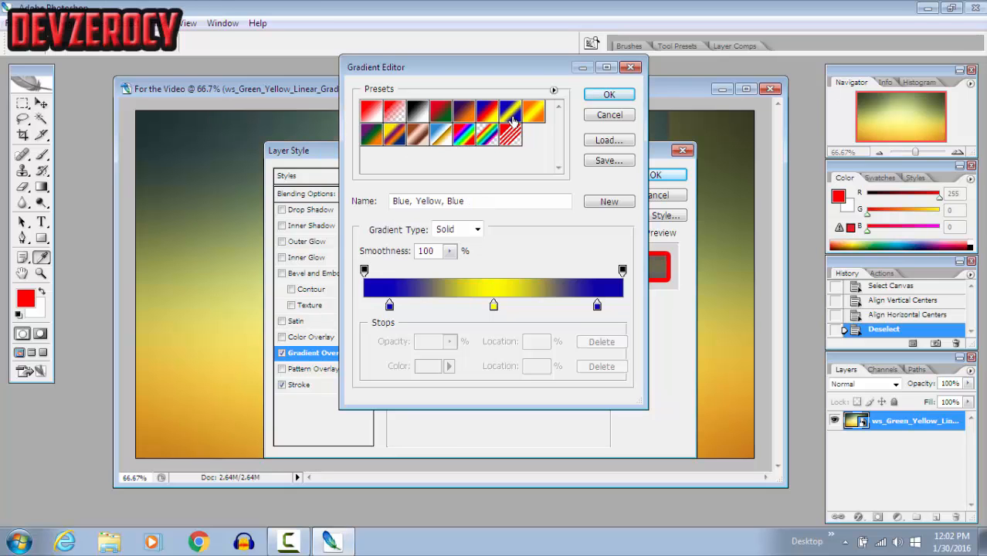
click(624, 98)
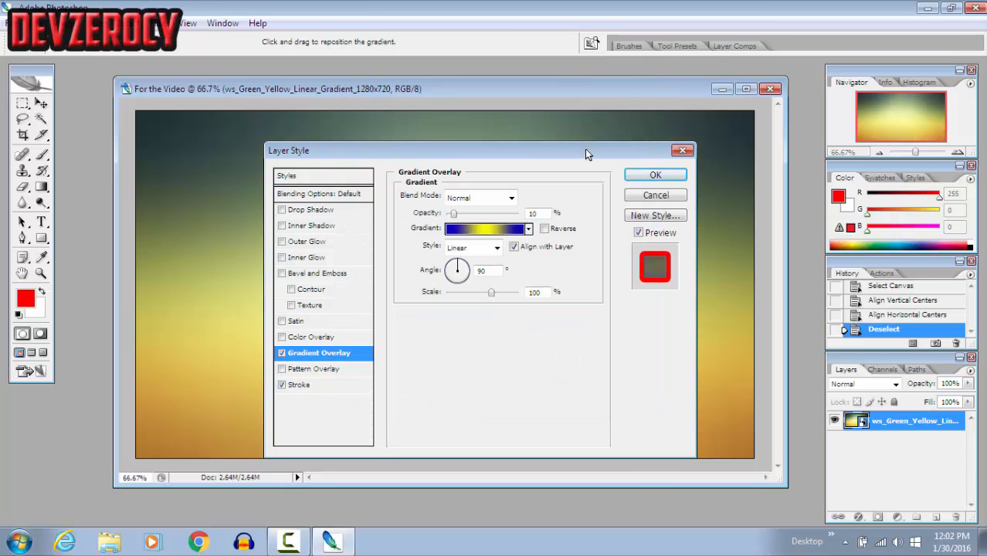
drag(587, 155, 561, 132)
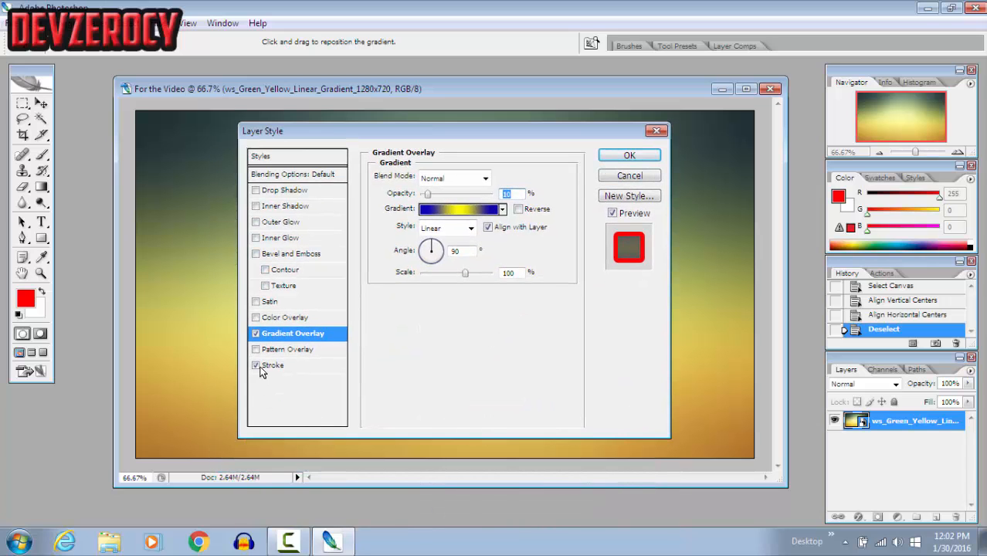
click(256, 366)
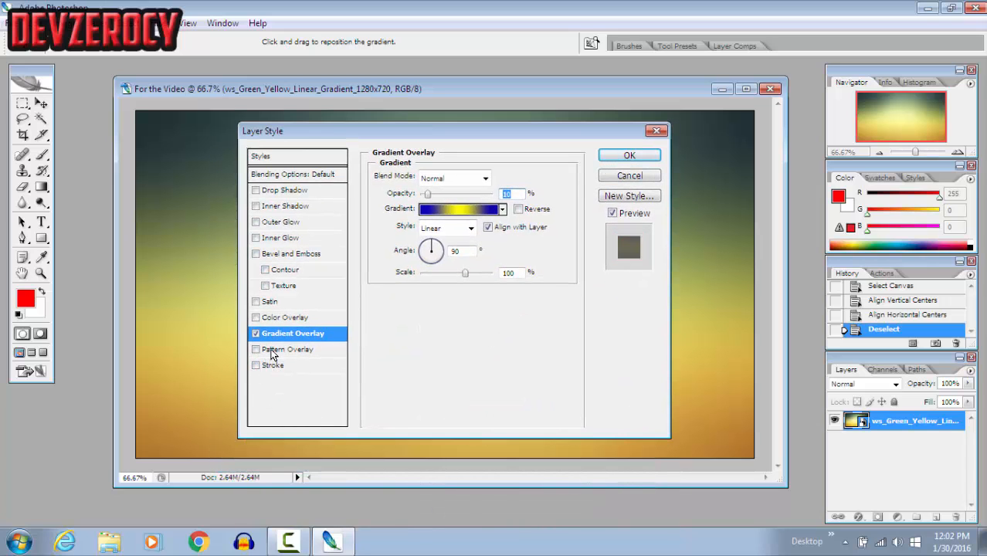
- Add an Inner Bevel effect to the gradient layer with size 10 px and soften 5 px
click(295, 253)
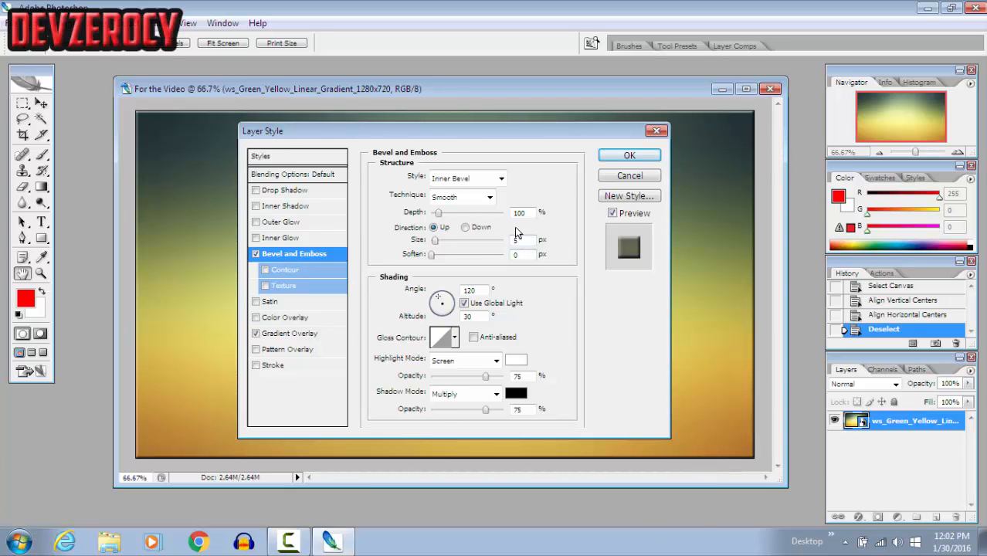
drag(530, 239, 392, 240)
text(2)
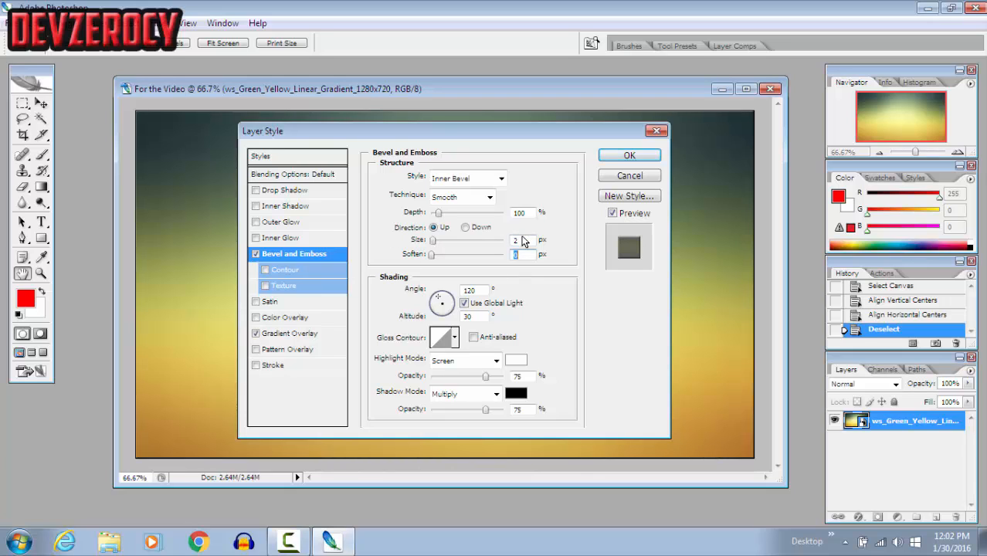
text(2)
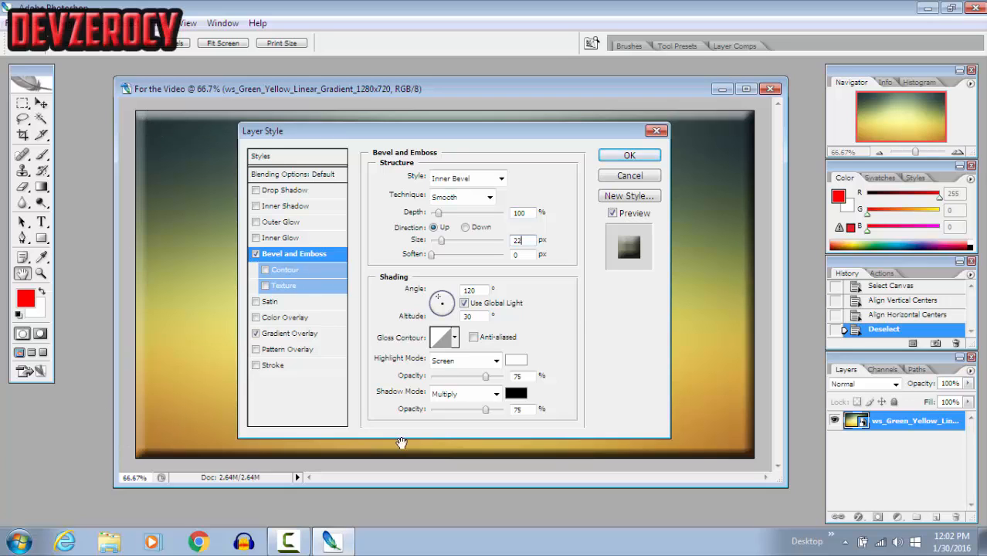
double_click(528, 241)
text(10)
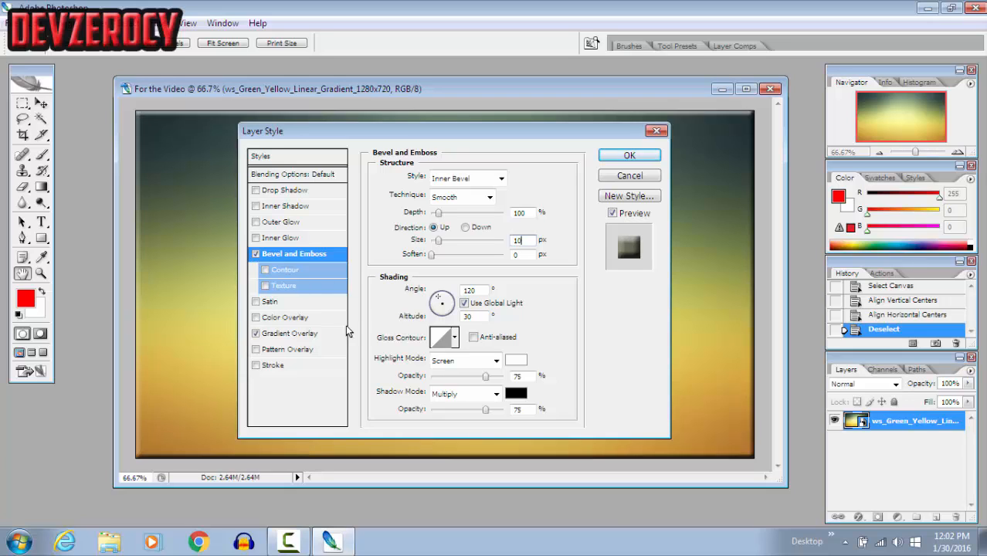
key(Tab)
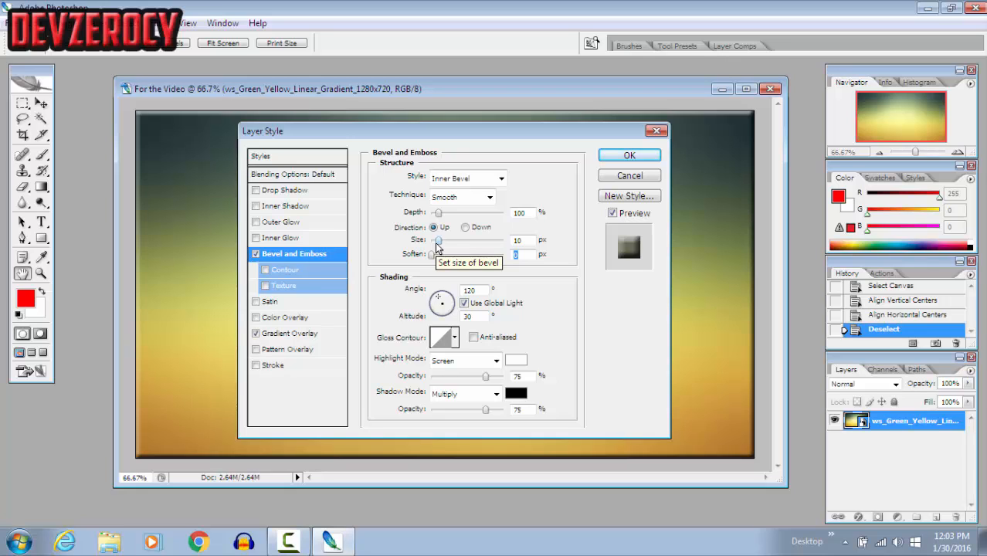
key(BackSpace)
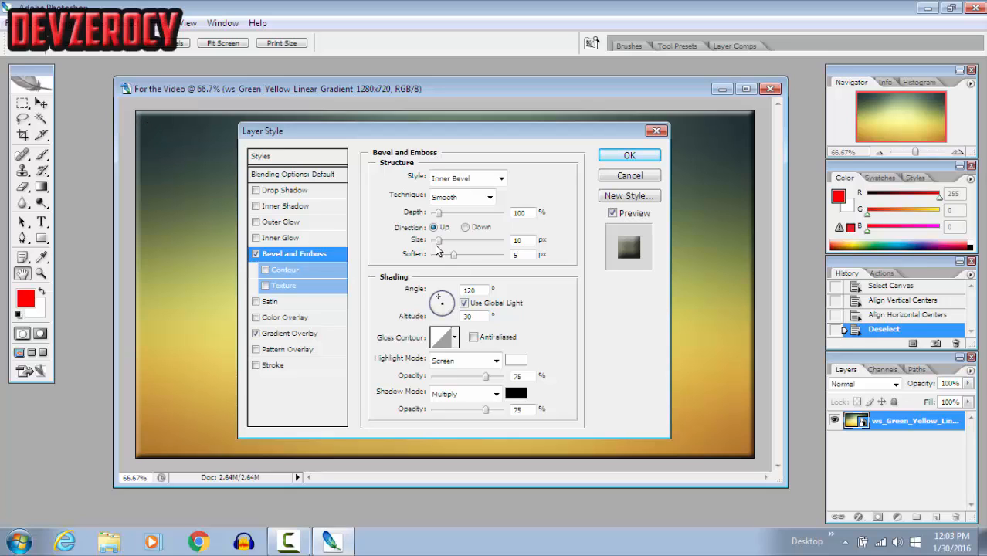
- Try a Texture on the bevel using the multicoloured pattern in the second row of the pattern presets
click(265, 286)
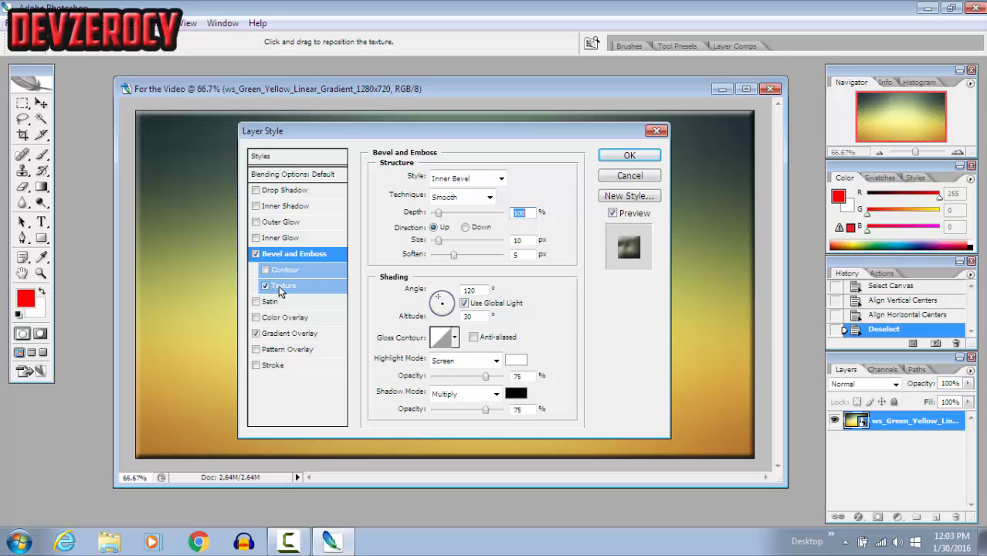
click(274, 286)
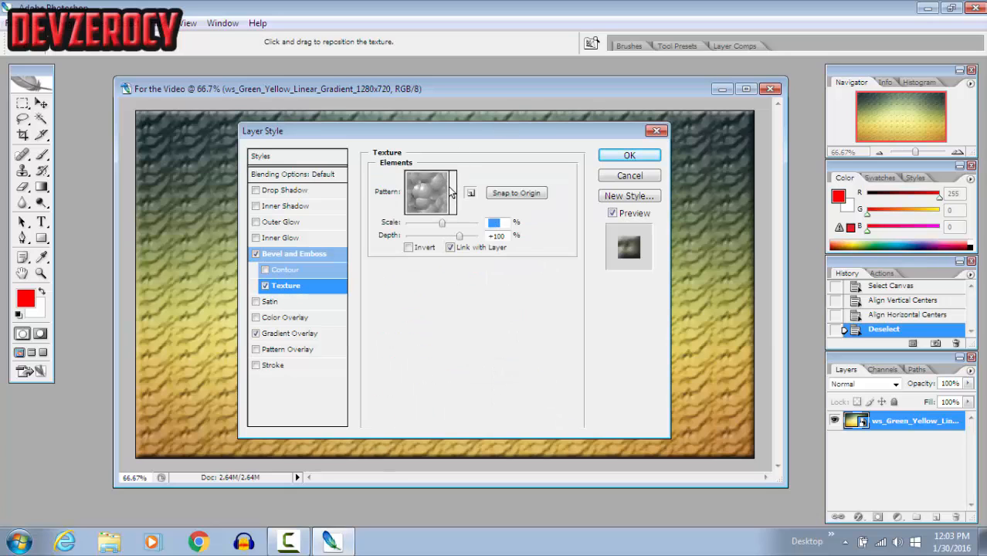
click(453, 192)
click(382, 262)
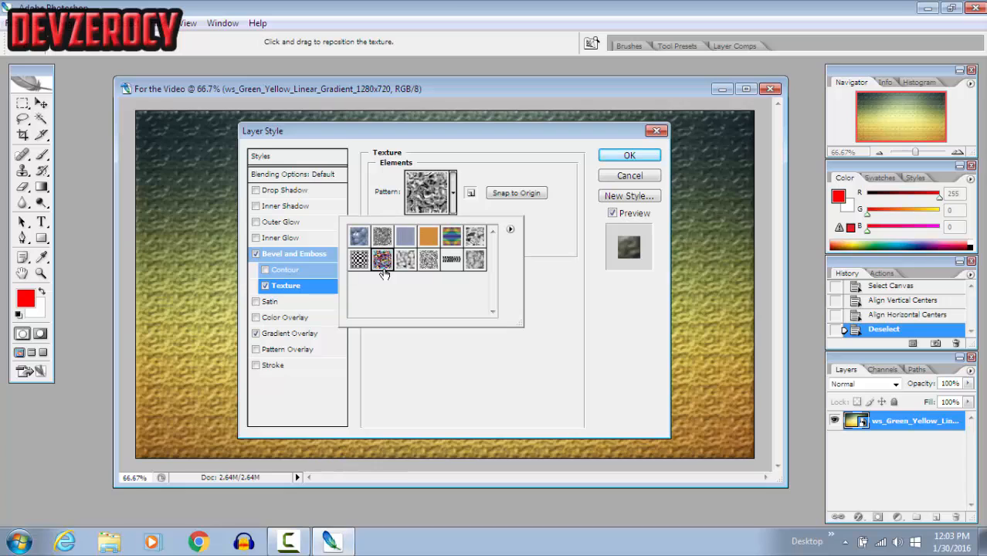
click(285, 272)
- Enable the bevel's Contour with the double-peak preset and move the Layer Style dialog down to uncover the canvas
click(284, 269)
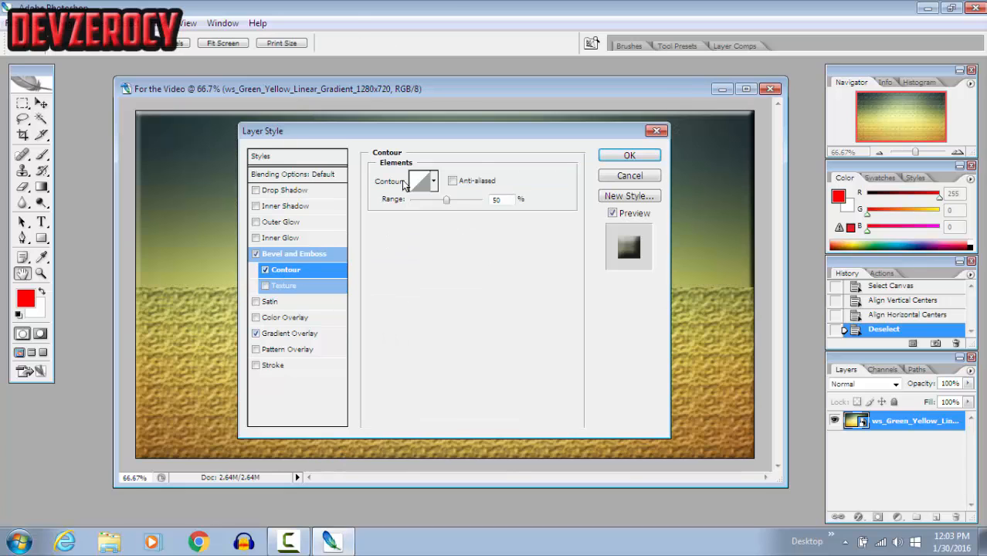
click(434, 184)
click(397, 239)
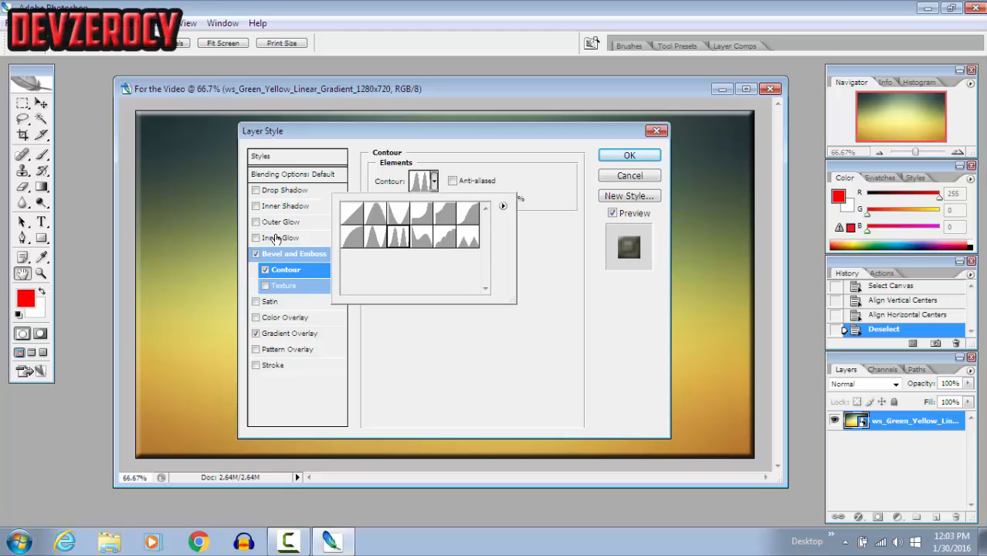
drag(476, 131, 468, 500)
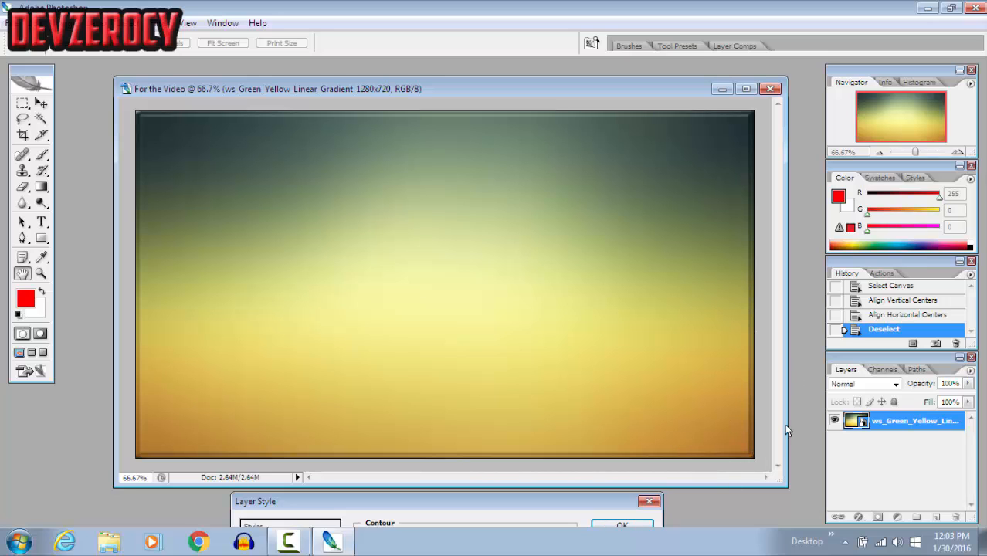
drag(511, 502, 533, 439)
- Compare several contour presets for the bevel and settle on the straight diagonal one
click(450, 489)
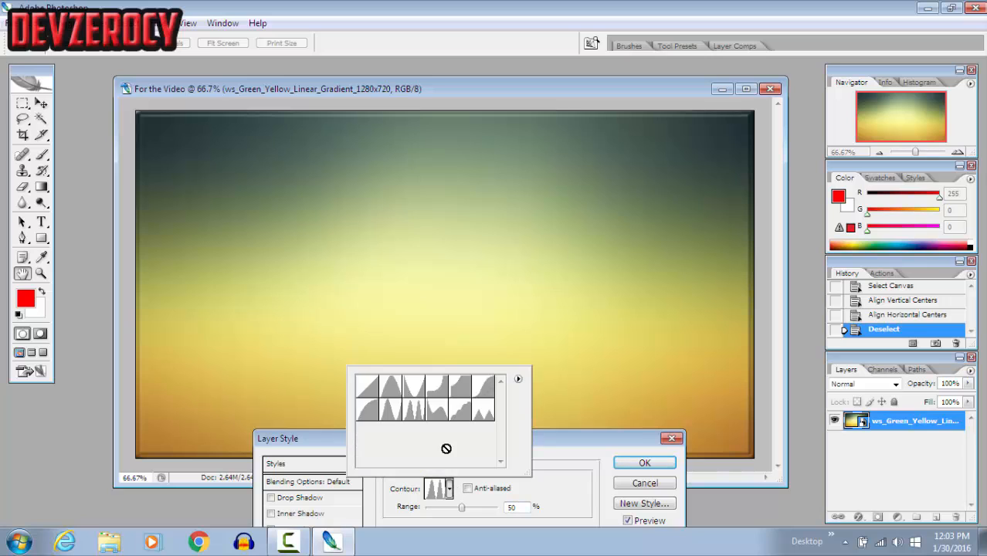
click(437, 411)
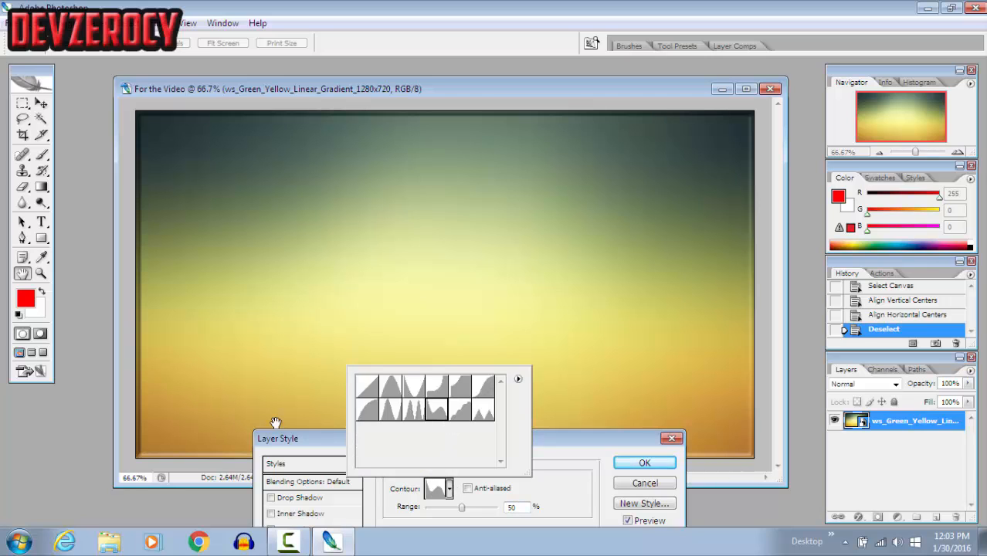
click(413, 411)
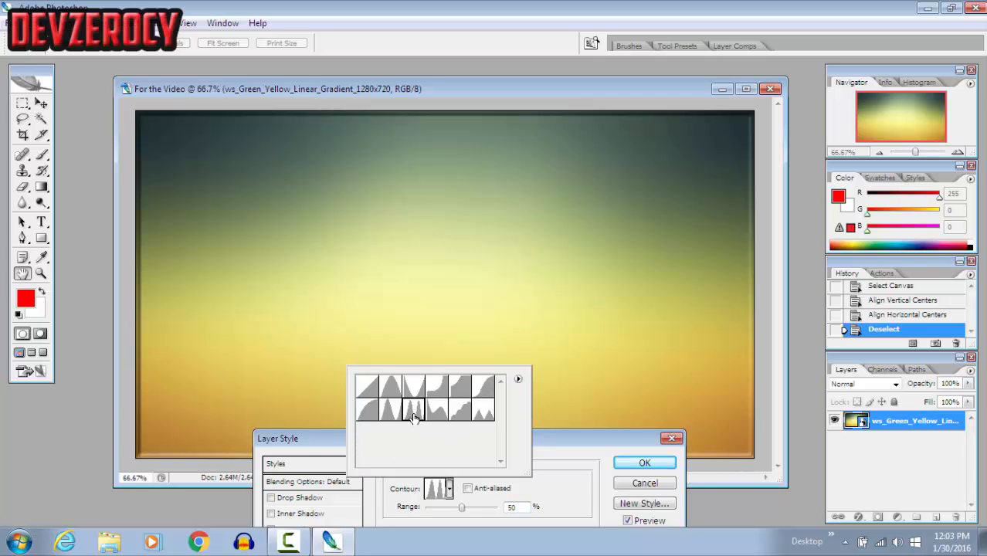
click(365, 420)
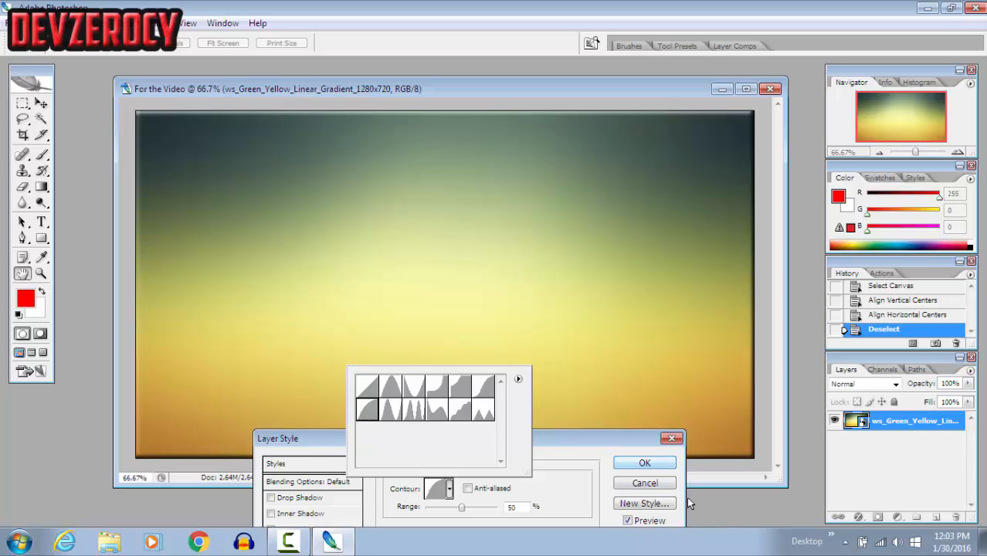
click(413, 388)
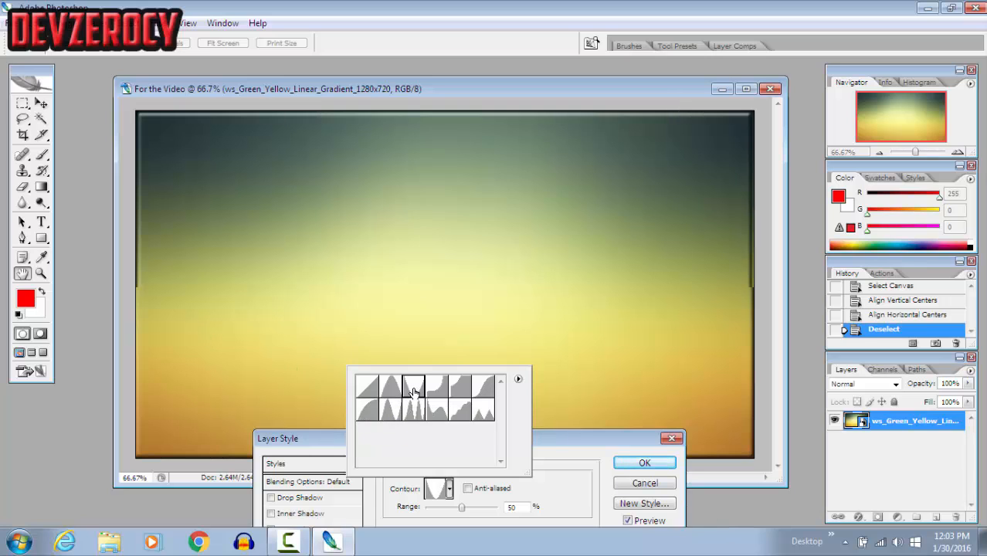
click(364, 388)
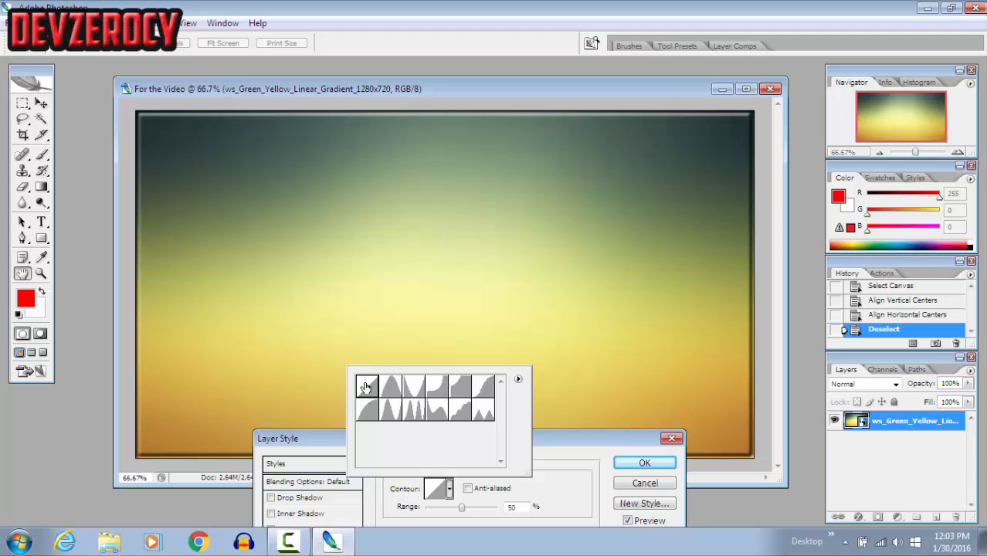
click(391, 393)
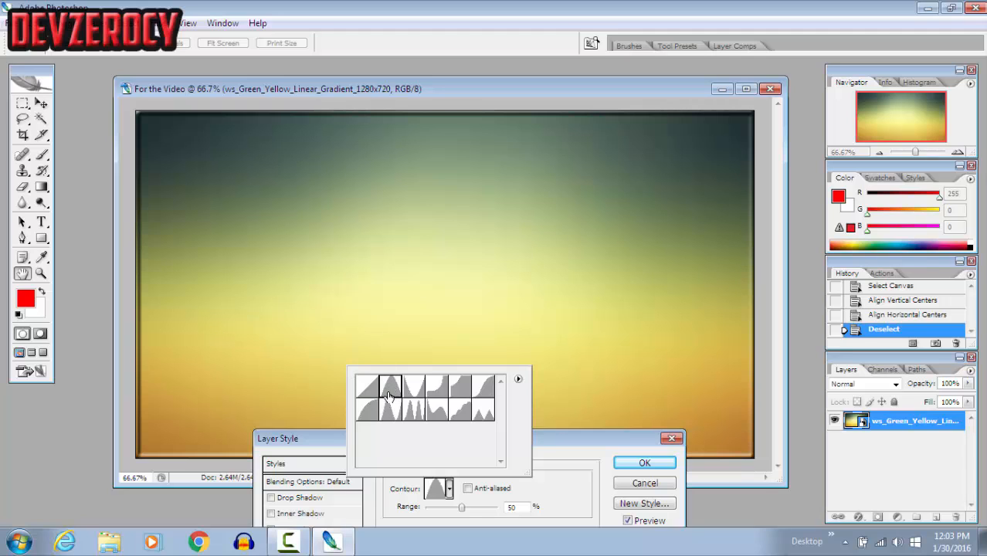
click(360, 393)
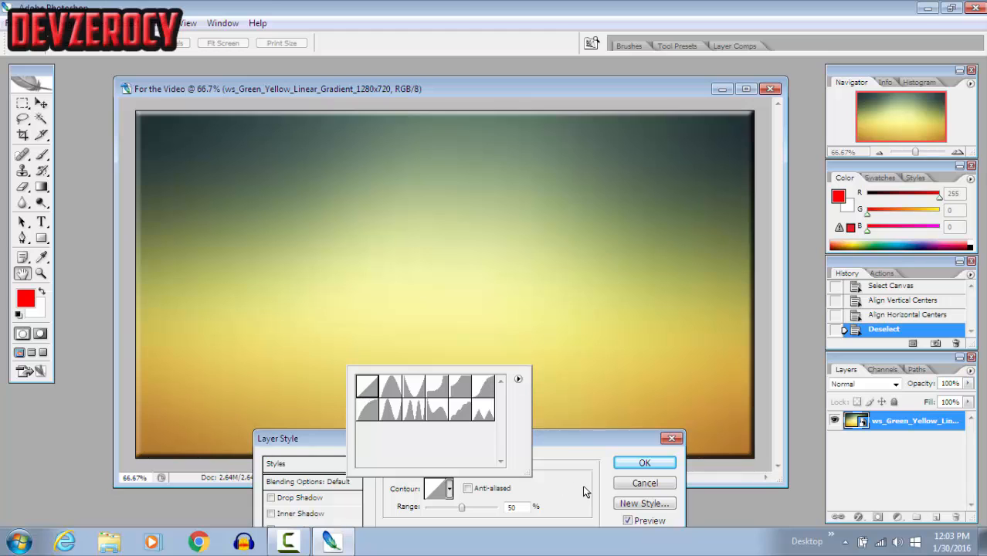
- Add a Drop Shadow to the gradient layer with distance 0 px, spread 22% and size 33 px, and apply the layer style
drag(567, 446, 568, 201)
click(282, 318)
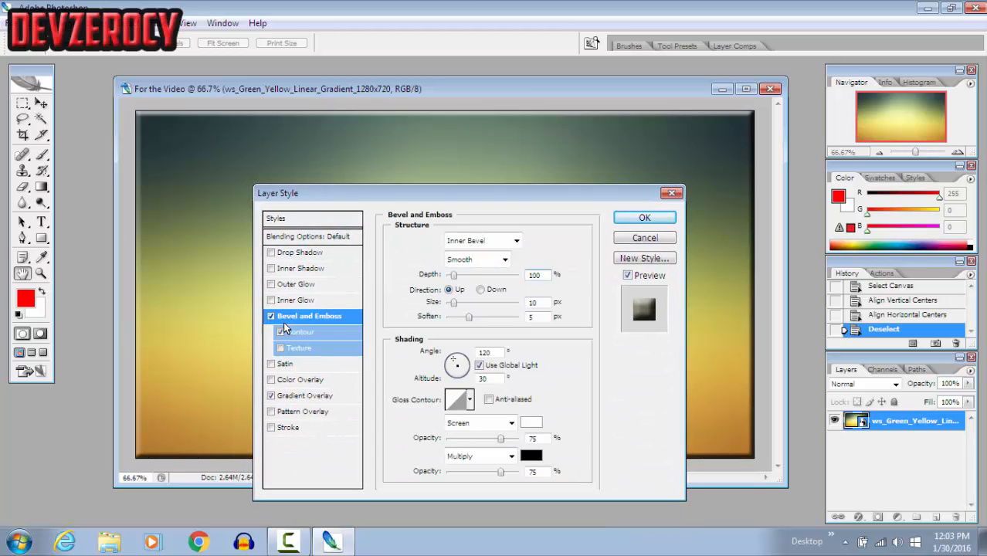
click(314, 255)
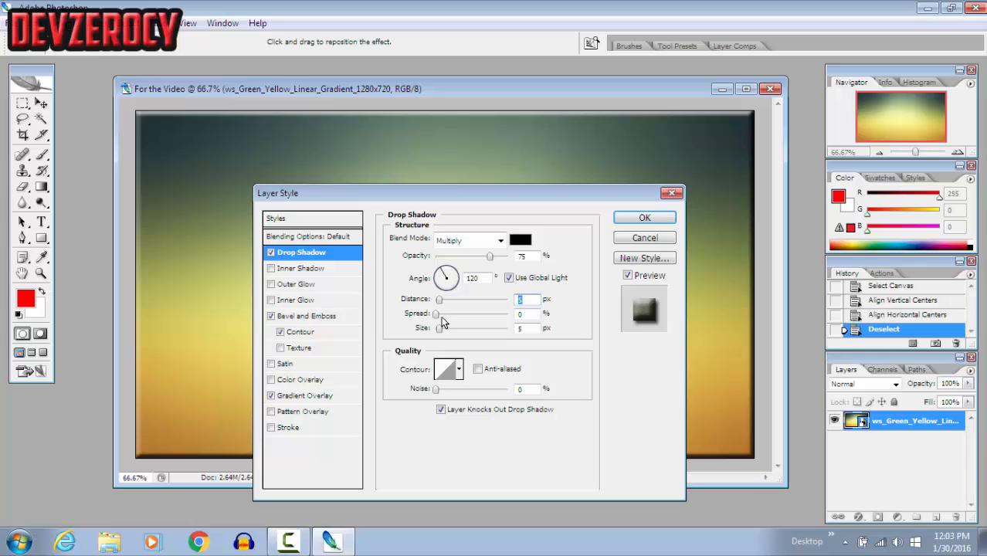
text(0)
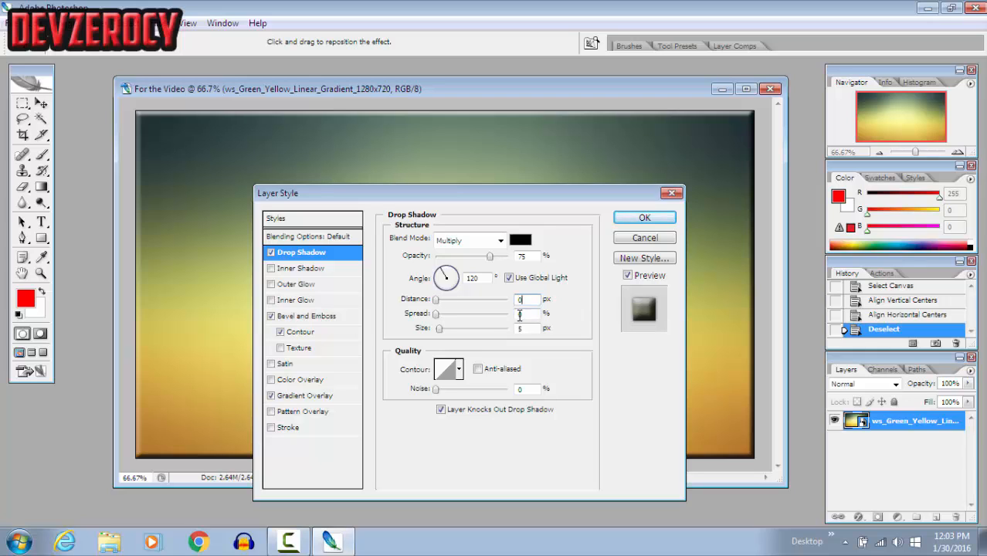
key(Tab)
text(22)
key(Tab)
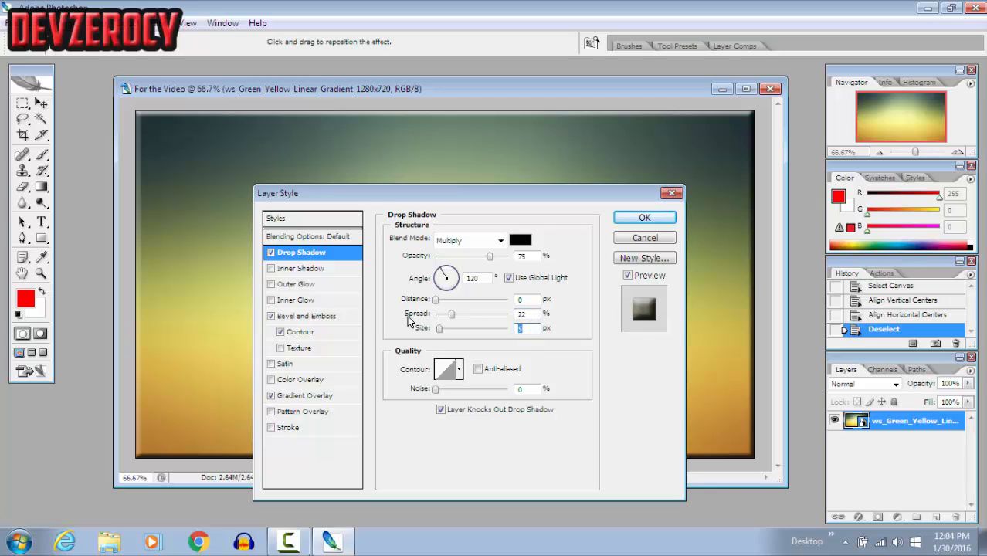
text(33)
click(650, 219)
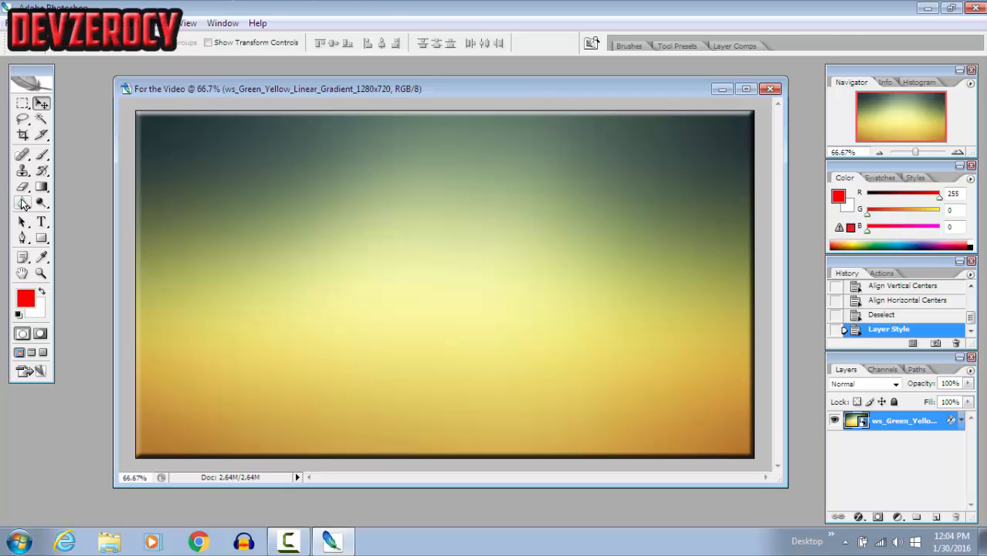
- Place the "Ball Pen od Doom (suck'em real good)" picture from My Pictures into the image
click(17, 24)
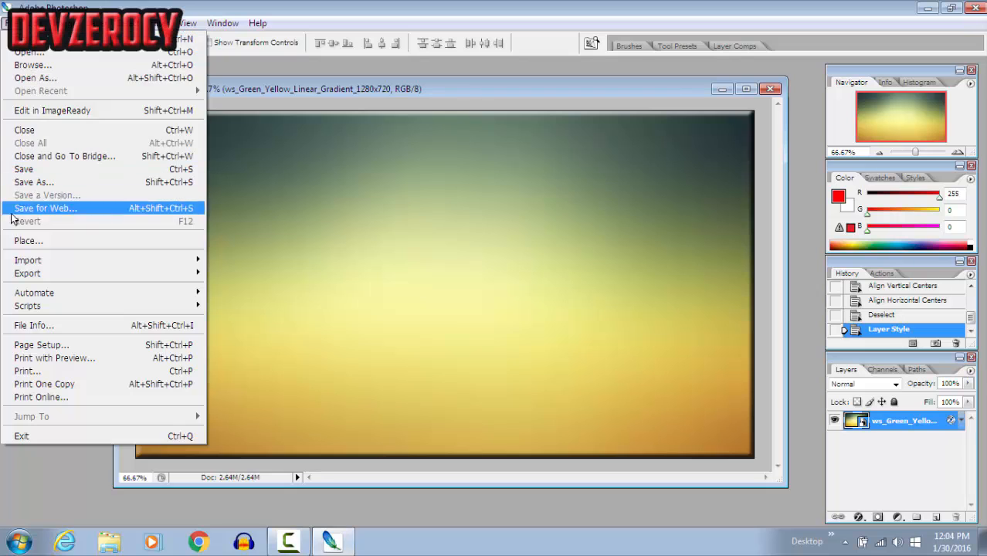
click(31, 240)
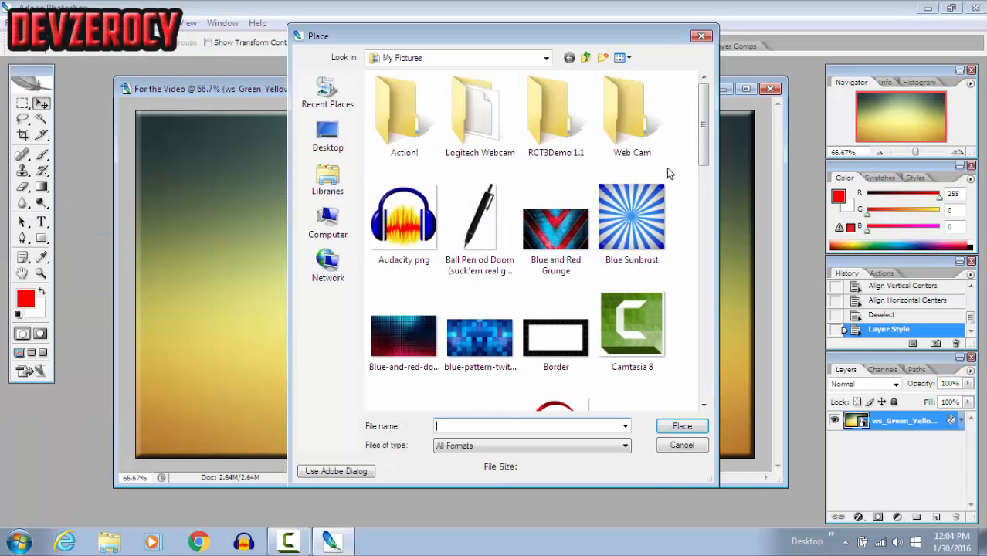
drag(701, 136, 704, 162)
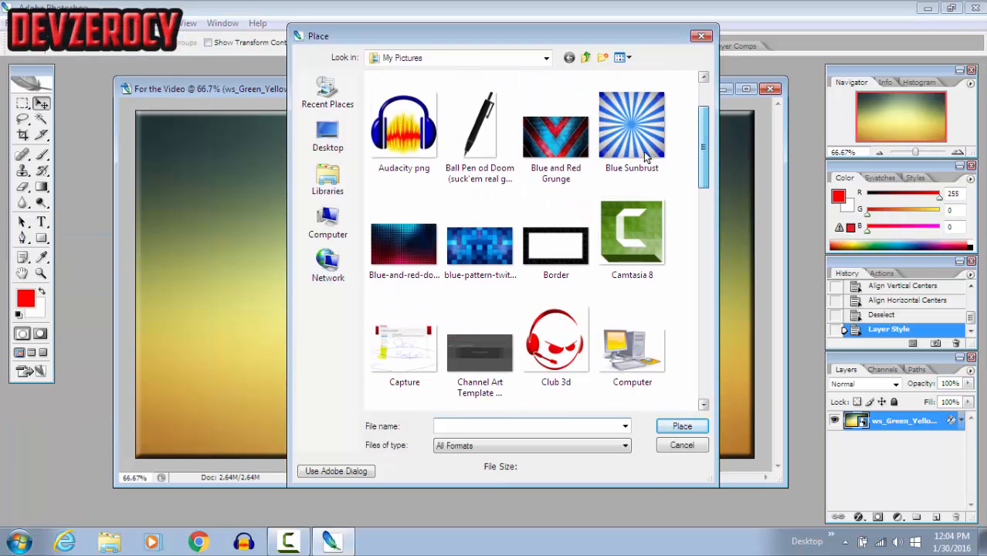
click(484, 115)
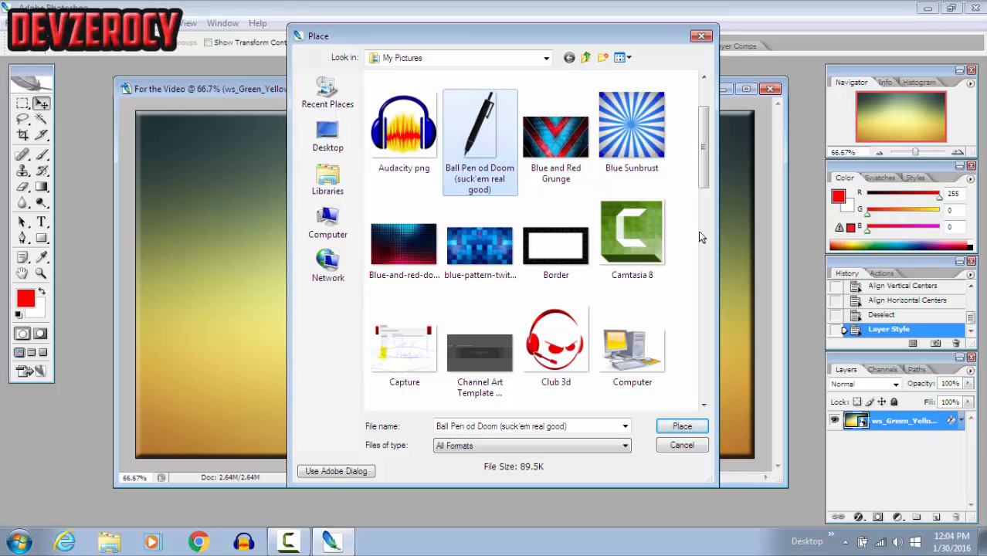
click(695, 430)
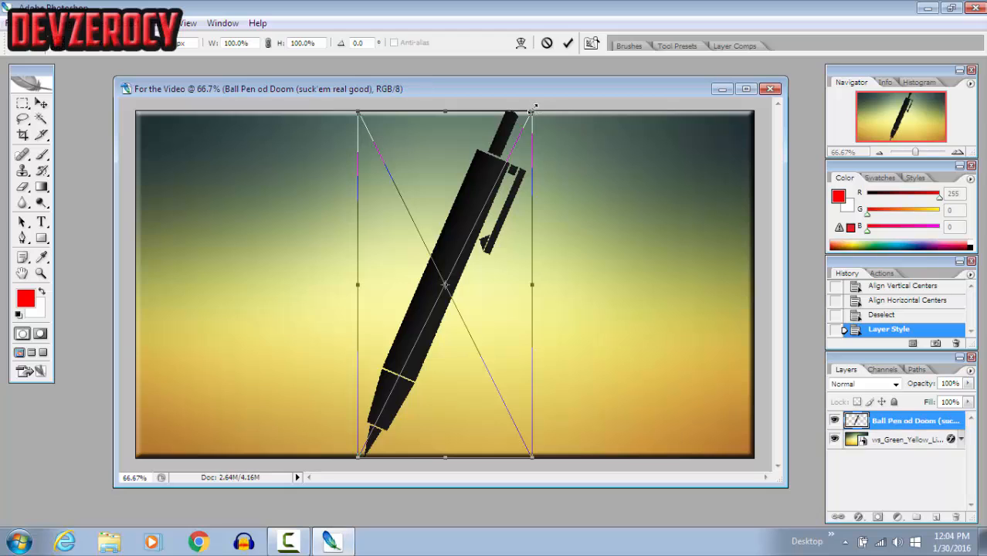
- Scale the pen to about 50% width and 33% height, rotate it about 15.6°, and move it to the canvas's upper right area
drag(534, 109, 390, 363)
drag(436, 316, 548, 268)
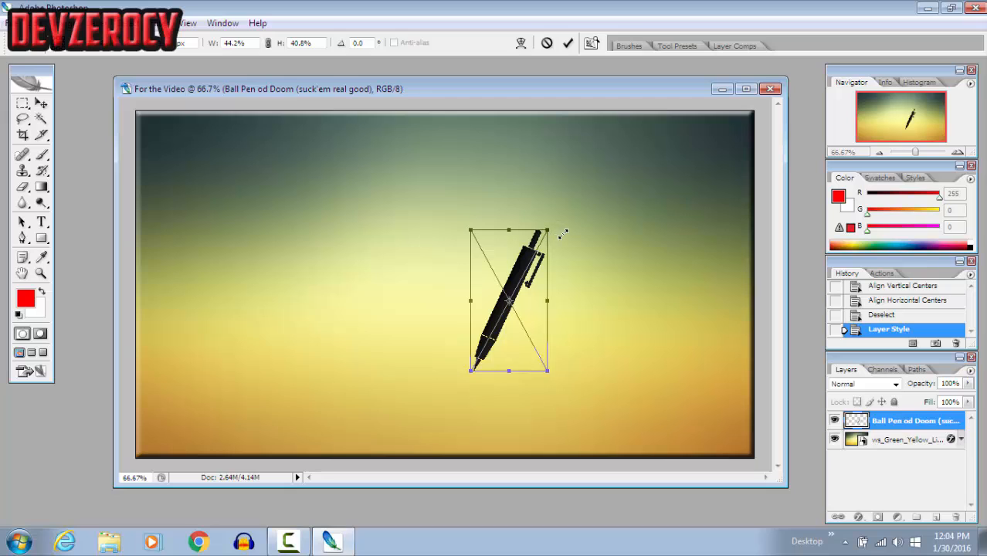
drag(548, 231, 588, 285)
drag(590, 289, 593, 303)
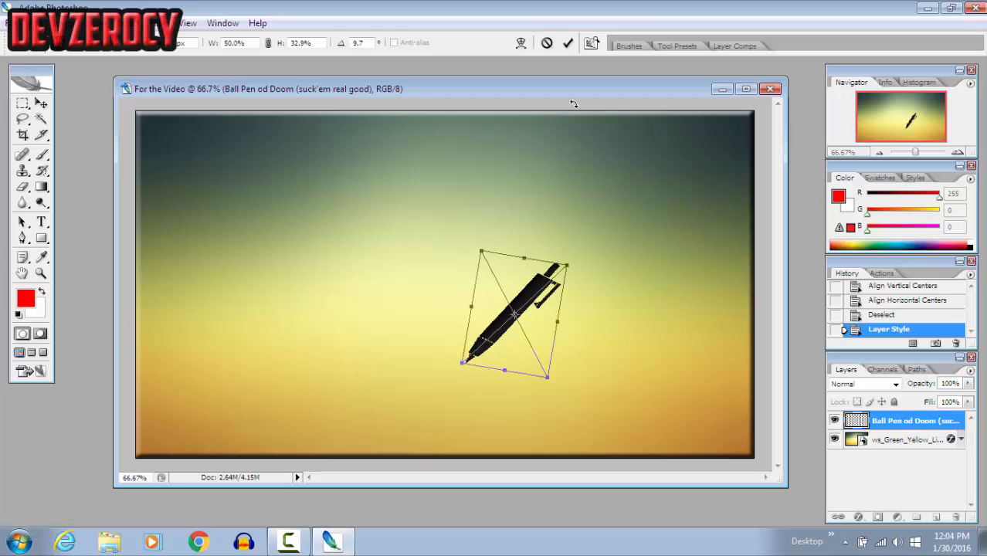
drag(578, 301, 588, 307)
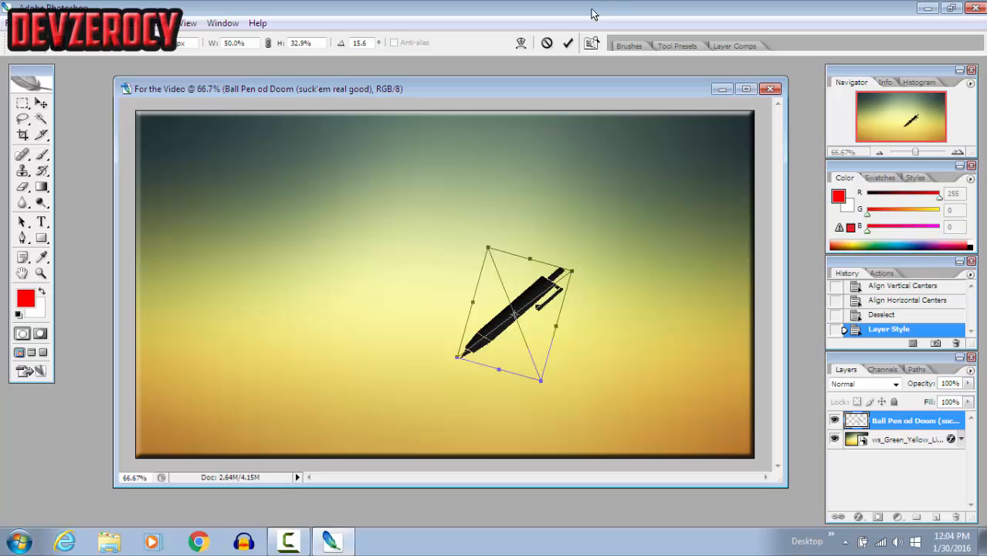
click(571, 44)
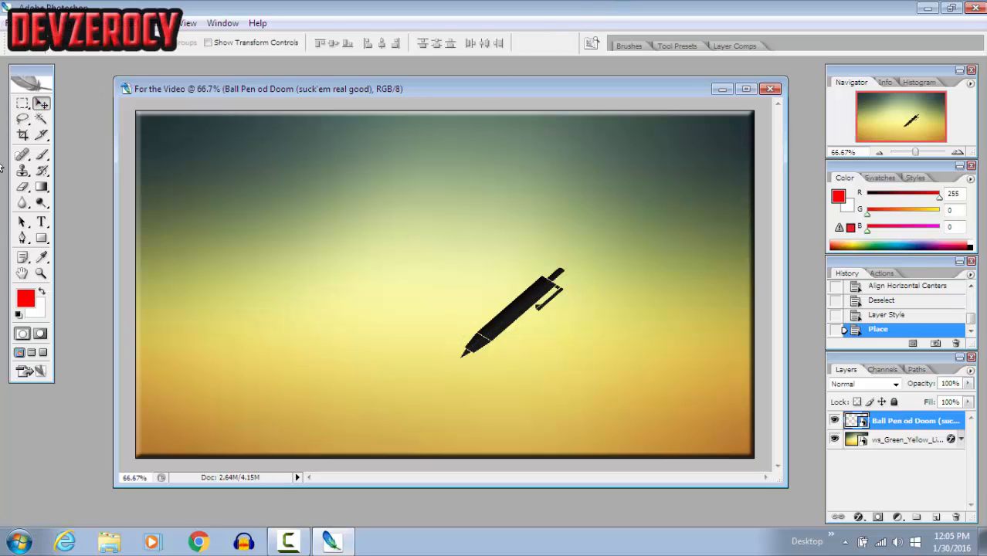
drag(524, 323, 602, 230)
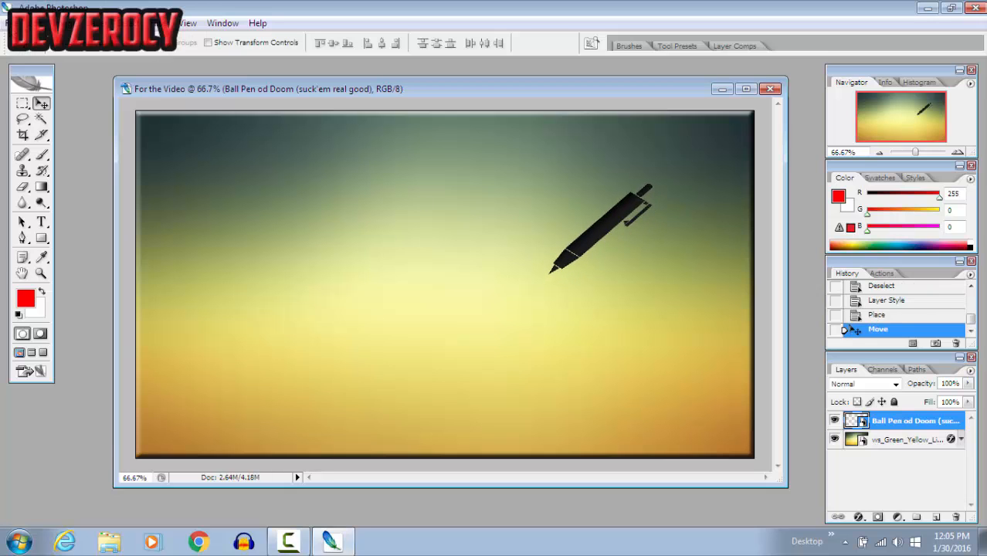
- Place the "Audacity png" headphones picture from My Pictures into the image
click(15, 23)
click(50, 241)
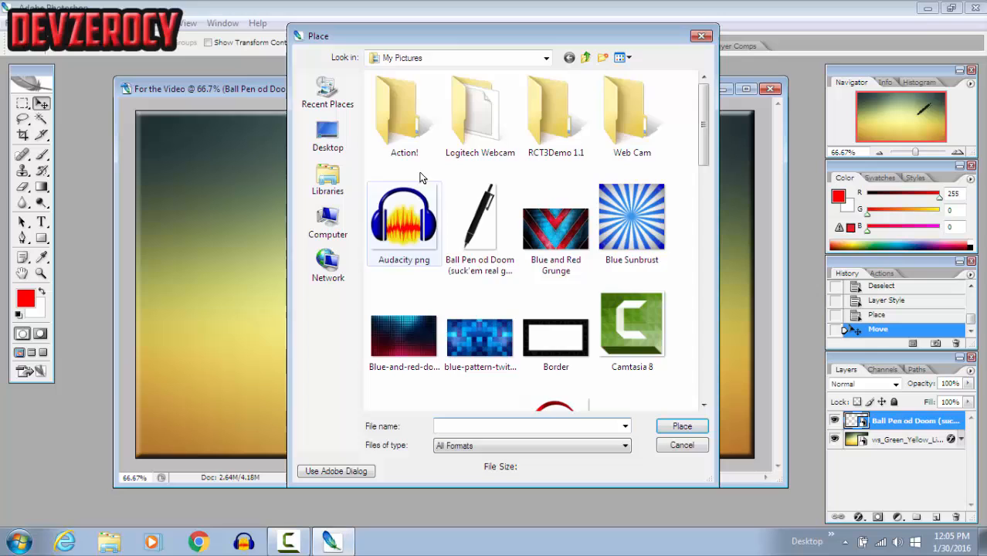
double_click(421, 217)
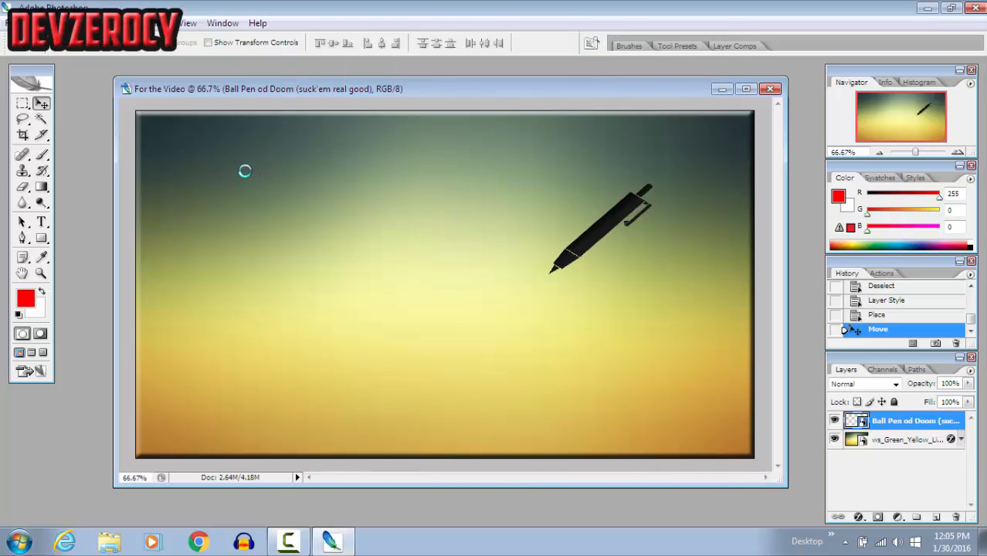
click(14, 23)
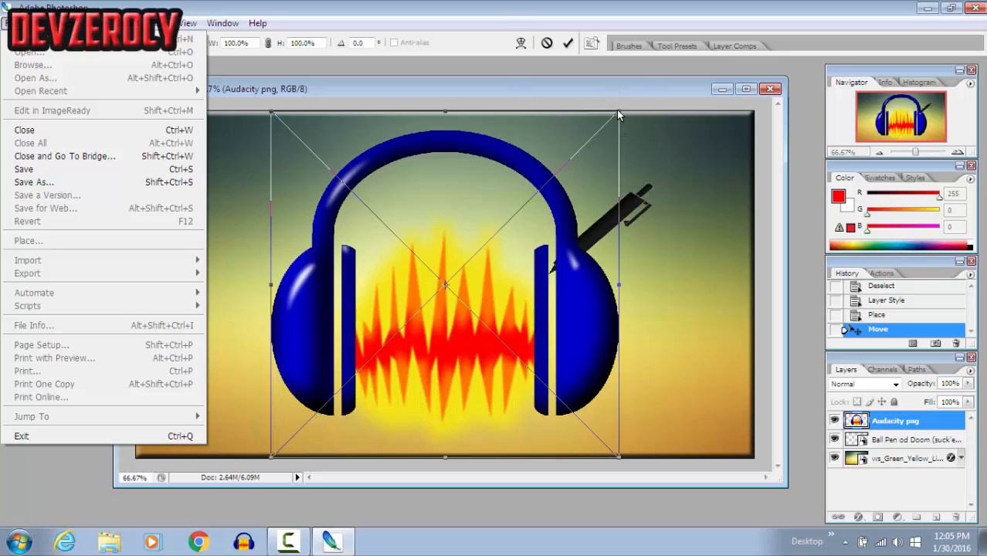
click(470, 257)
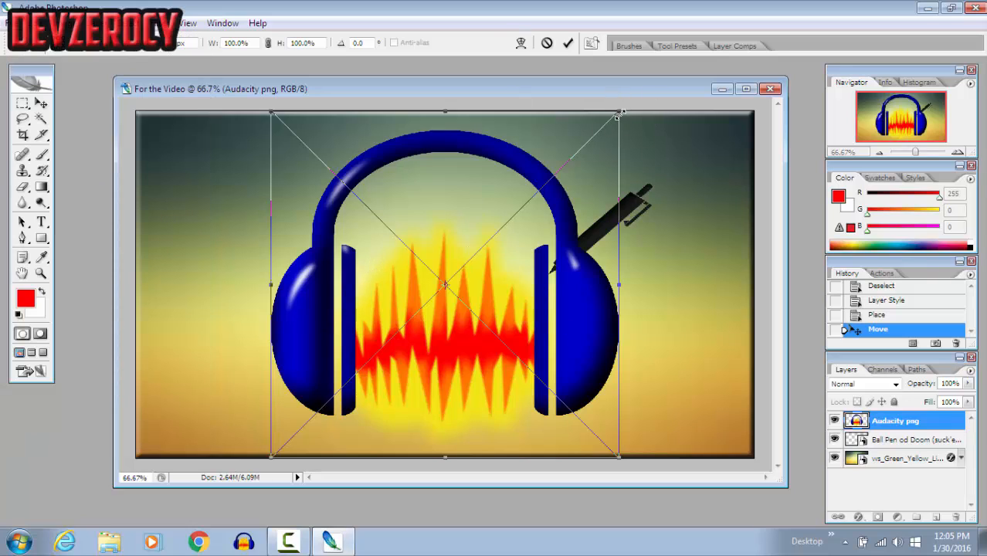
- Scale the headphones proportionally to about 42.5%, rotate them about 2.2° and commit the placement
drag(619, 113, 434, 331)
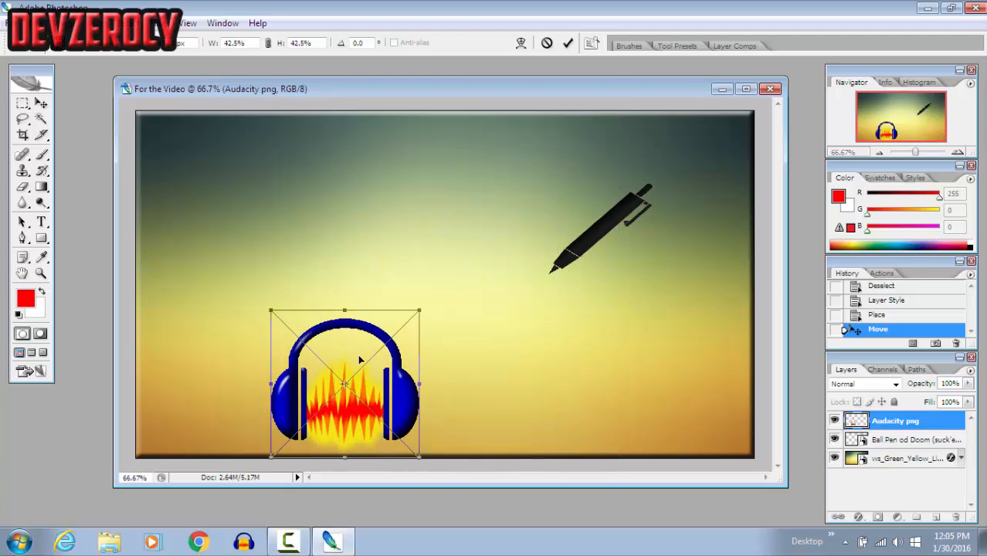
drag(434, 348, 438, 359)
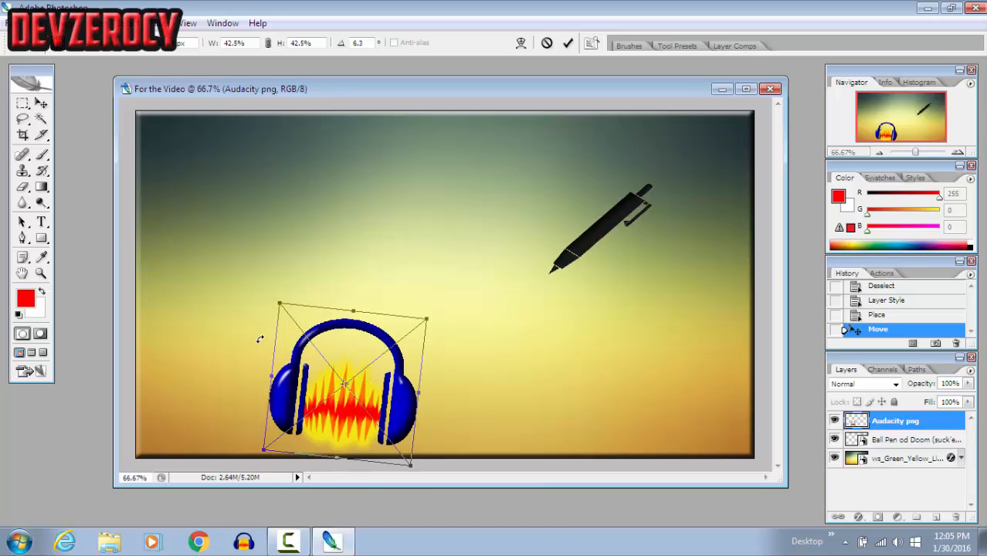
drag(259, 339, 252, 359)
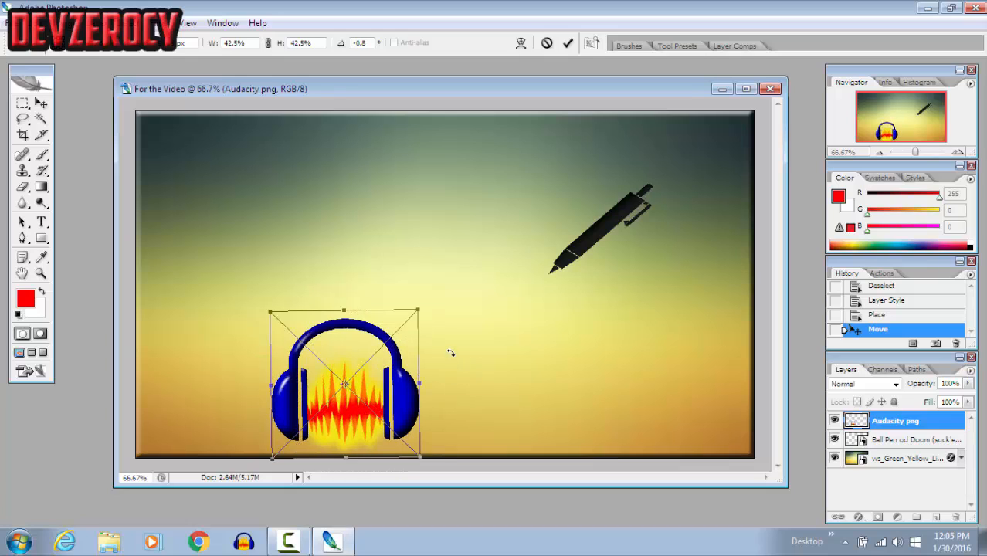
drag(451, 354, 452, 360)
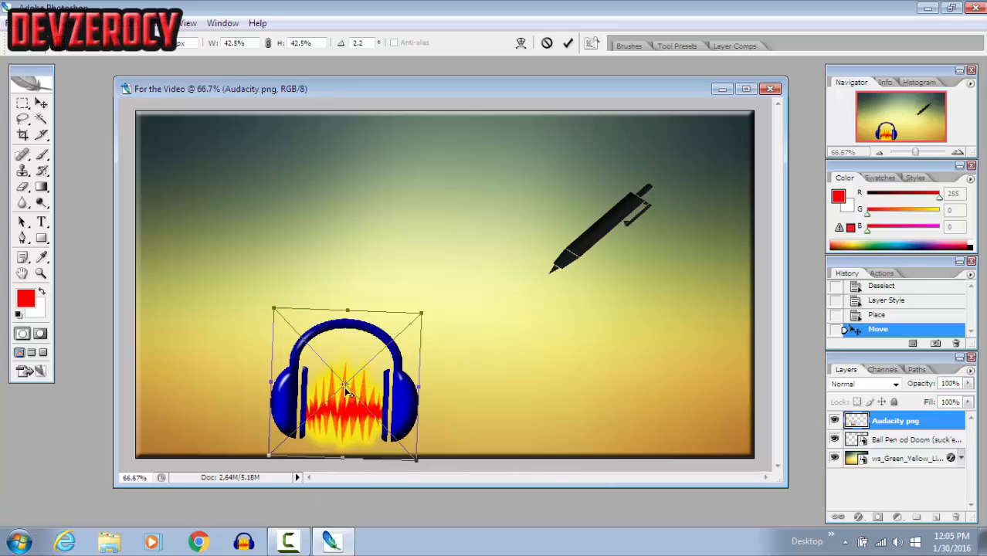
click(569, 43)
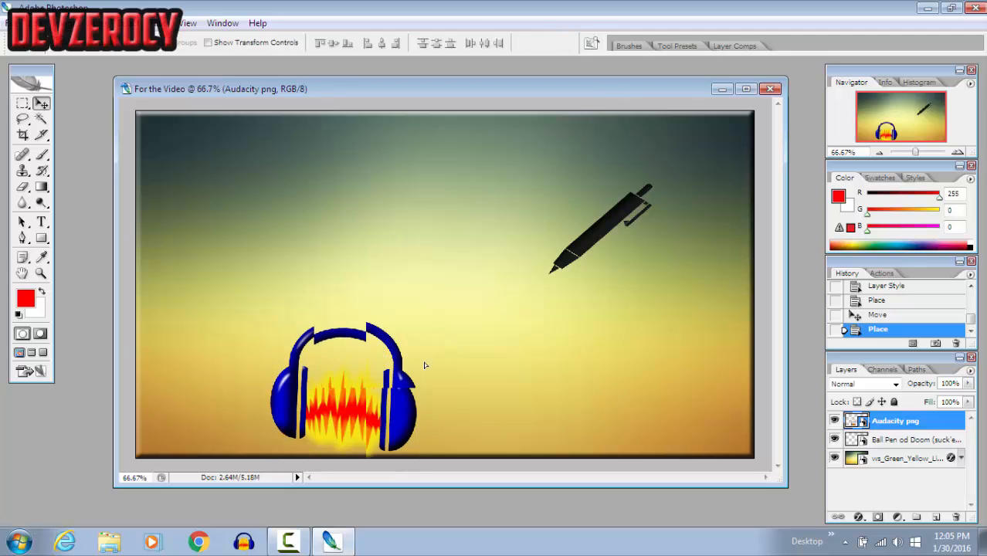
- Move the headphones up beside the pen, and shift the pen so its tip overlaps the headband
drag(423, 364, 623, 306)
drag(474, 324, 469, 326)
click(901, 442)
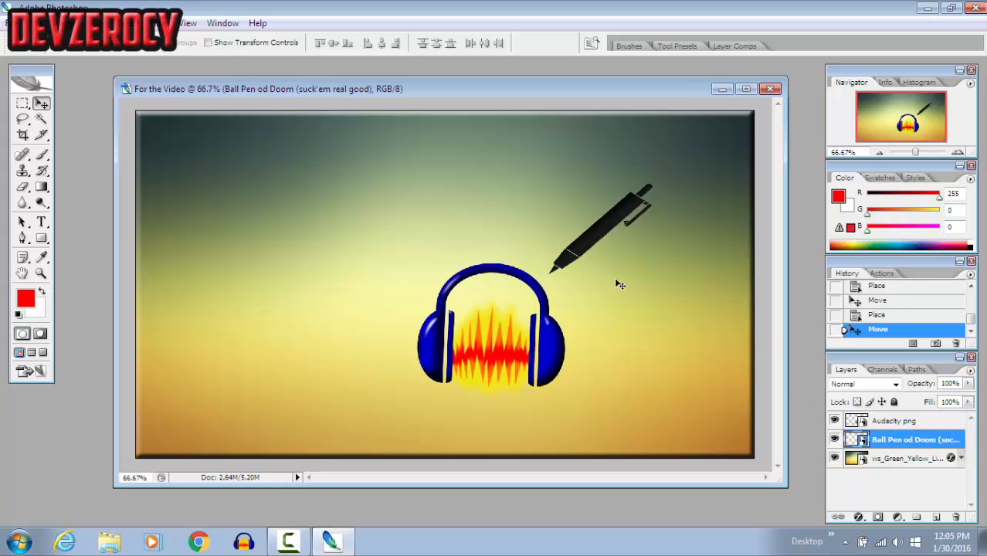
drag(569, 254, 545, 278)
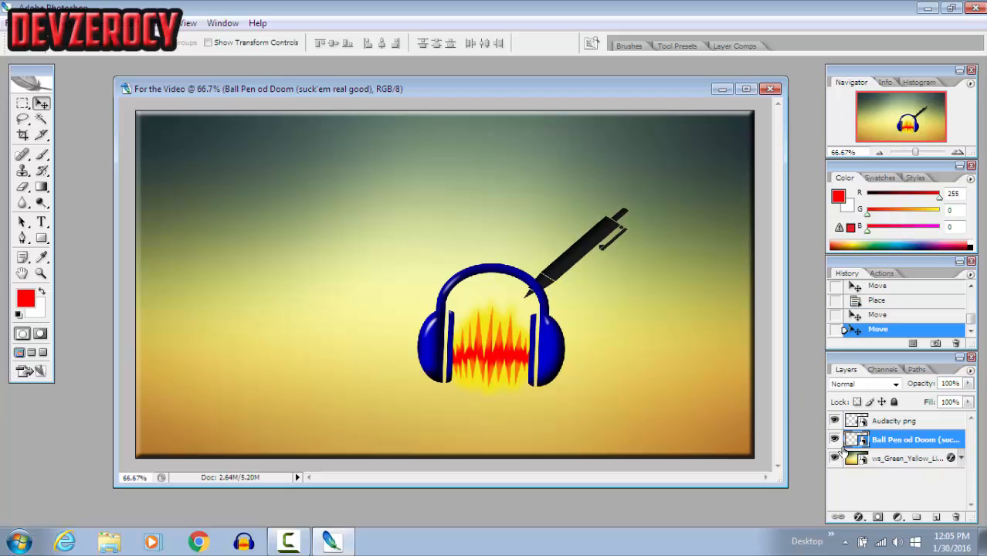
- Reorder the pen layer above the Audacity png layer and nudge the pen so its tip touches the headband
click(894, 424)
drag(890, 443, 889, 424)
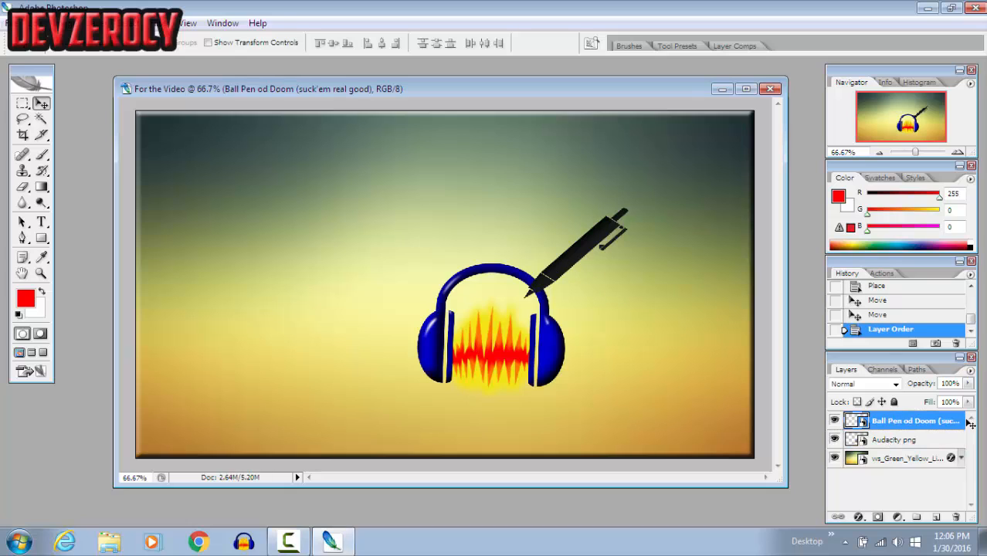
drag(577, 257, 584, 250)
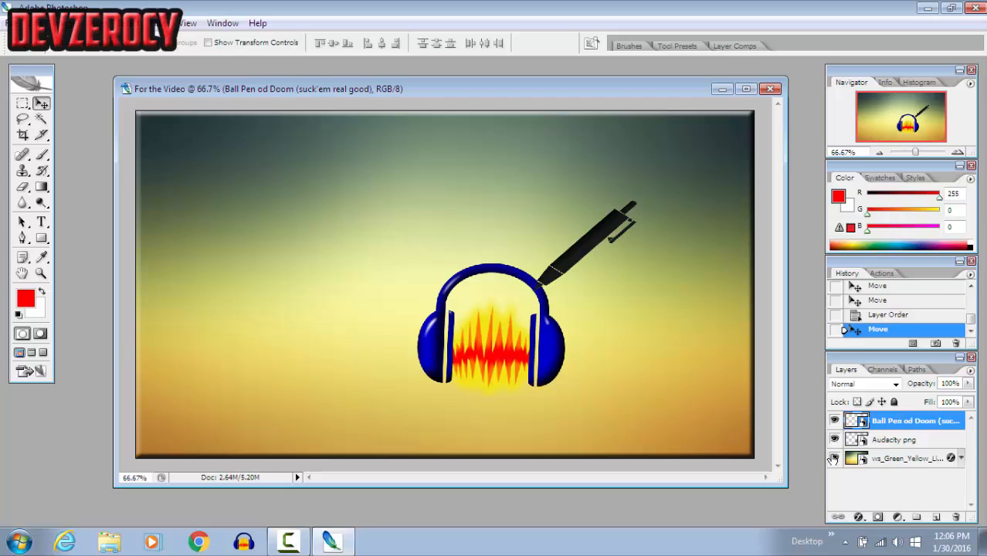
- Move the headphones to the right half of the canvas and the pen up and right, with its tip just above the headband
click(918, 442)
drag(545, 352, 630, 357)
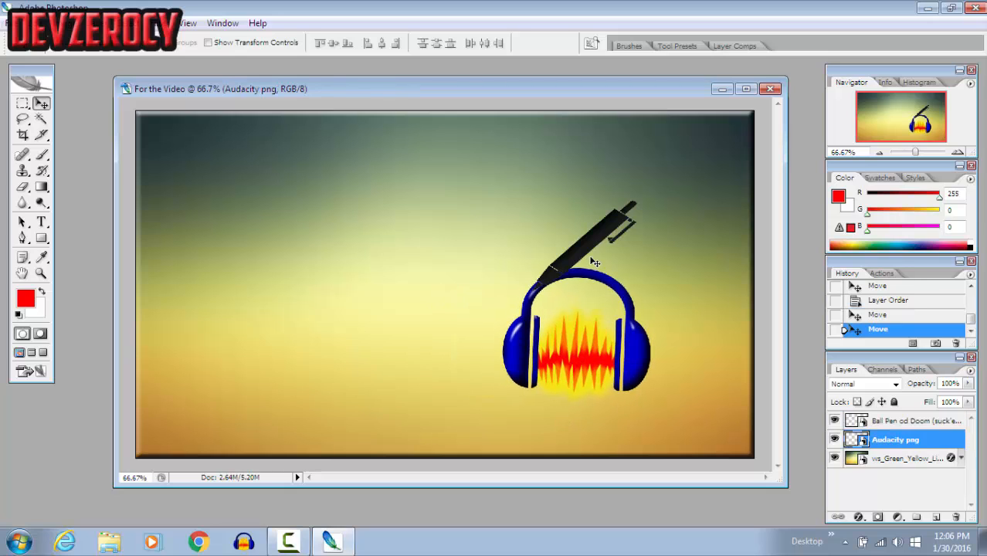
click(890, 422)
drag(605, 248, 682, 228)
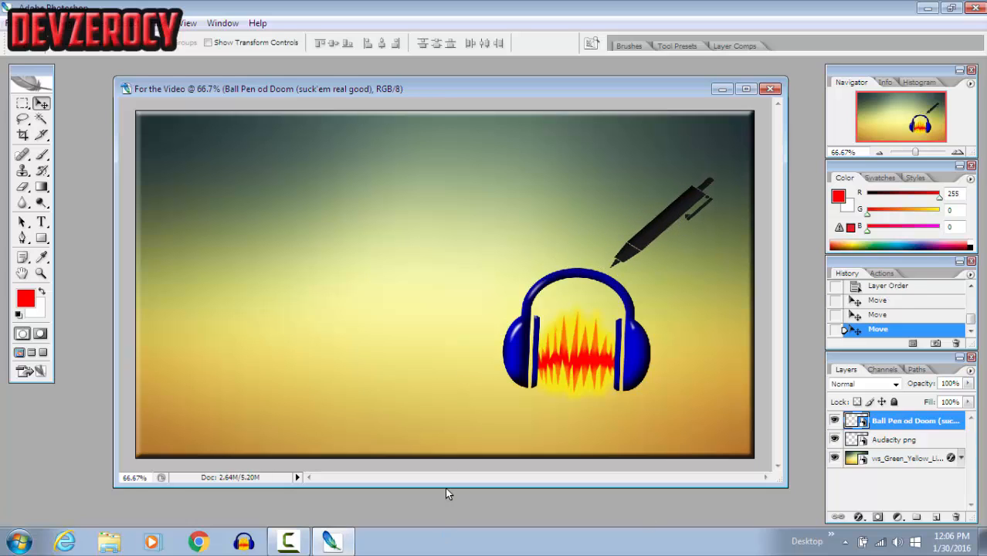
- Add a 125 pt red two-line title reading "HOW TO DRAW" and "AUDACITY!!!" on the canvas beside the headphones
click(41, 223)
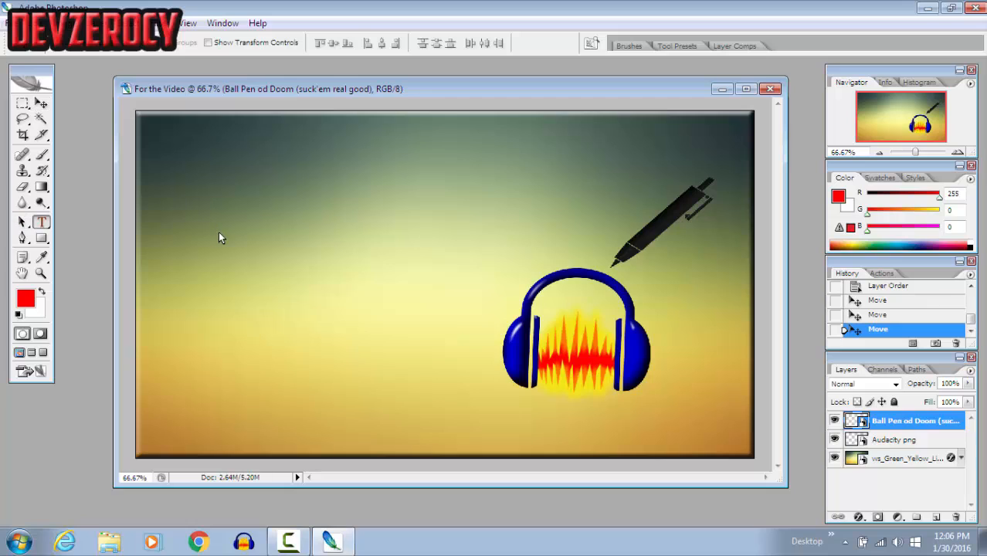
click(218, 239)
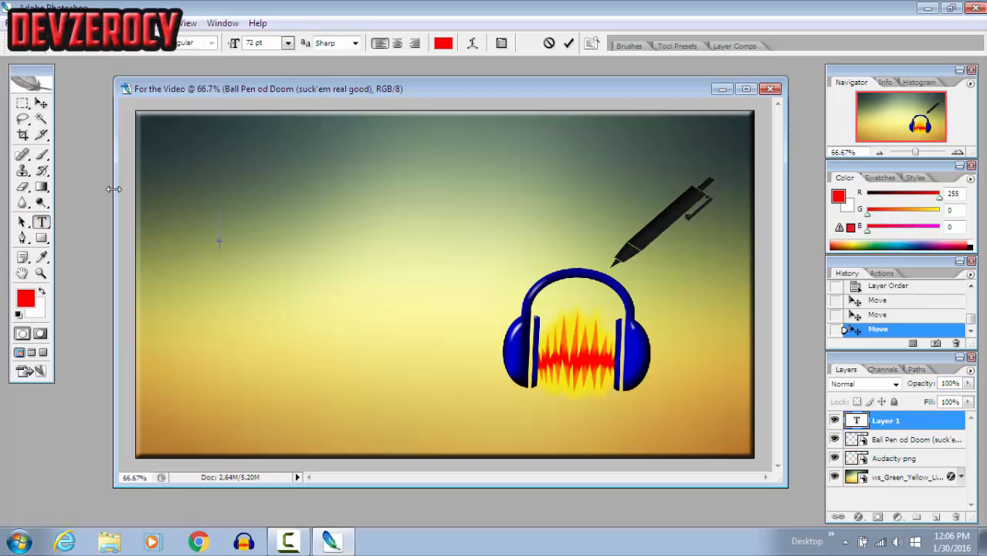
double_click(255, 44)
text(HOW TO)
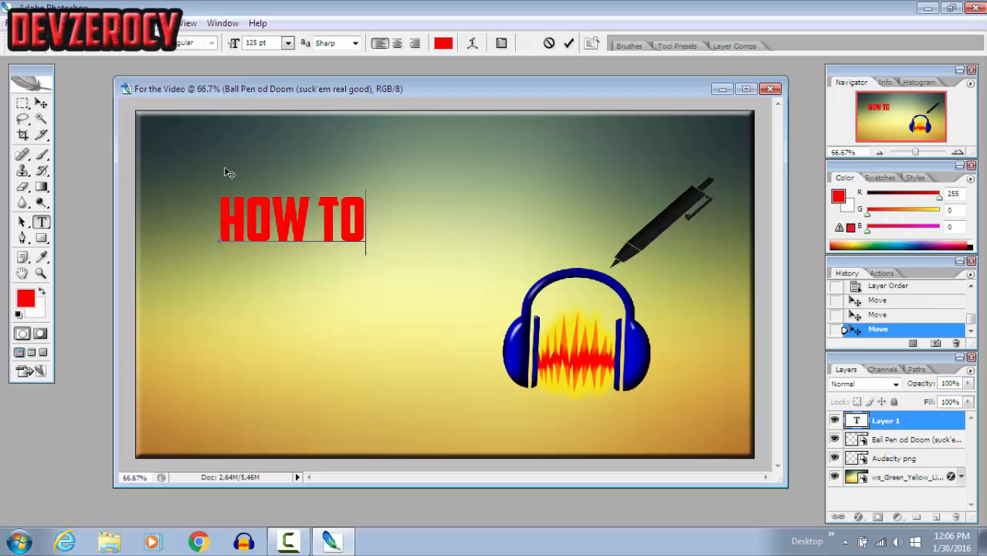
text( DRAW)
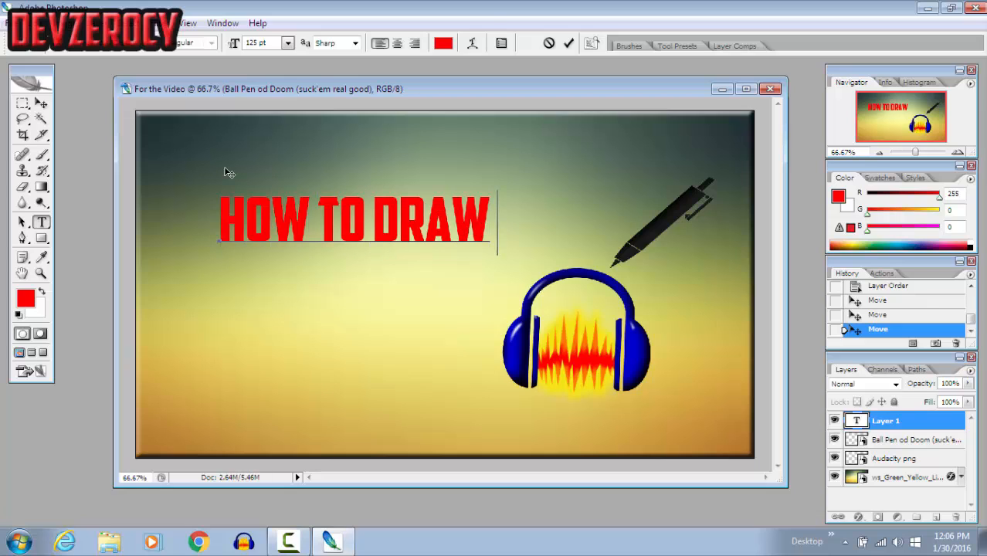
key(Return)
text(AUDA)
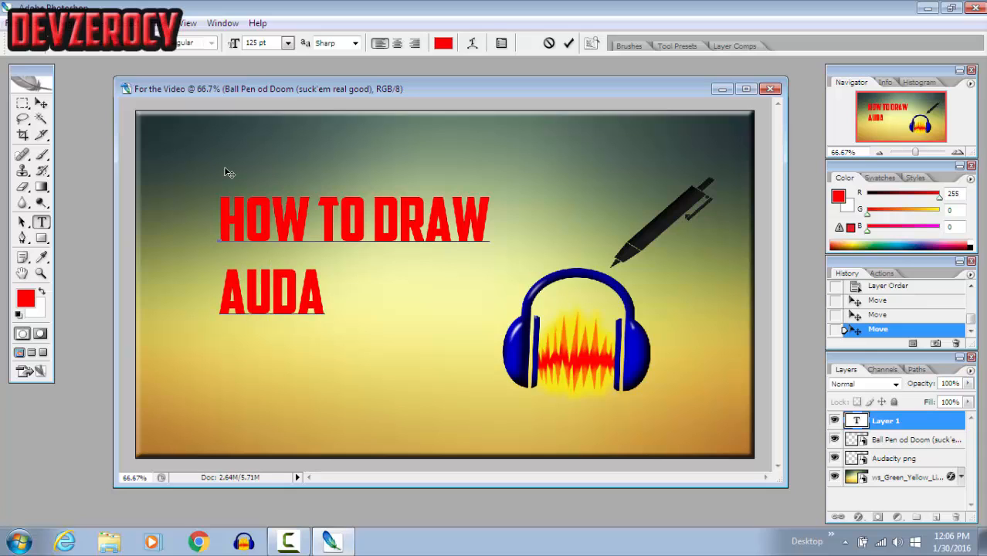
text(CITY)
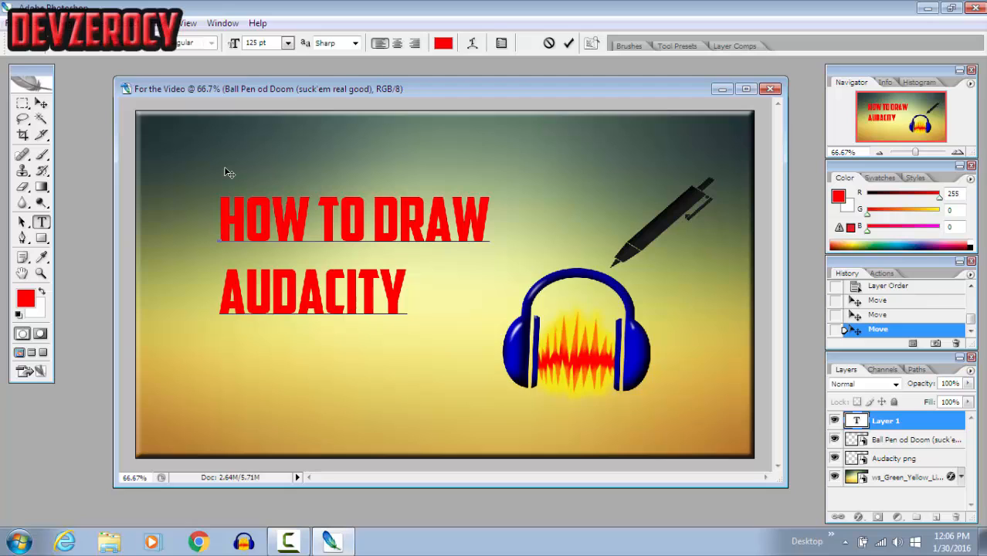
text(!!!)
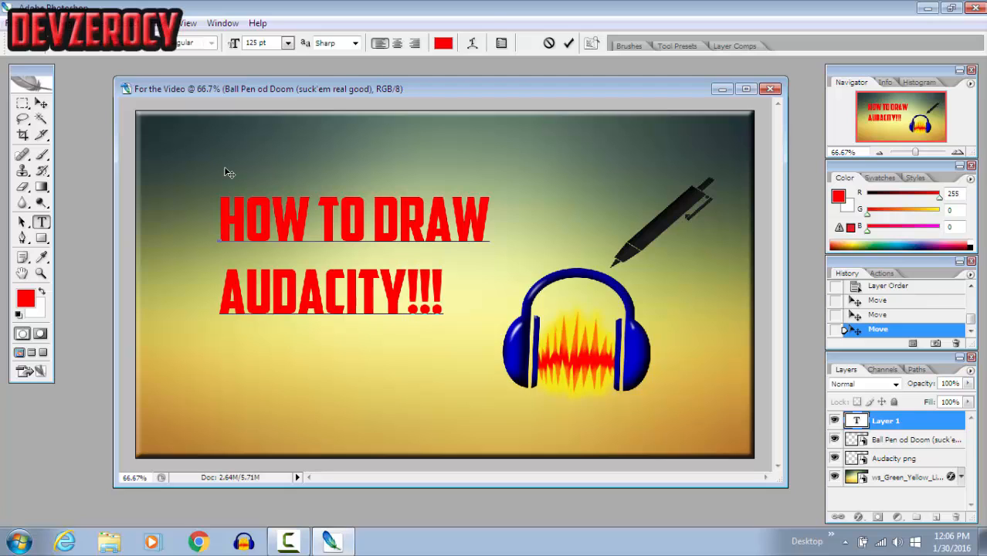
- Center-align both lines of the title text and move the title into the upper left half of the canvas
drag(217, 290, 442, 292)
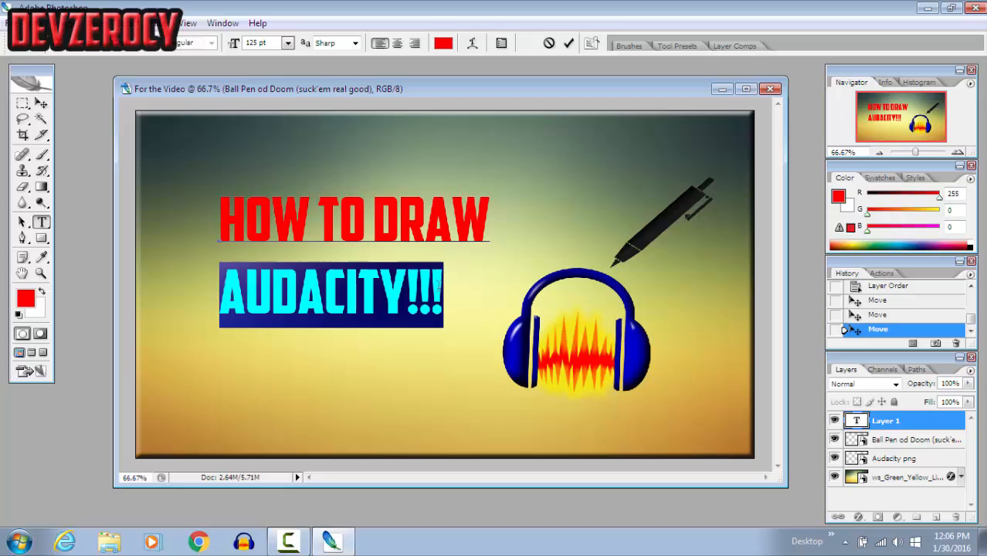
click(397, 43)
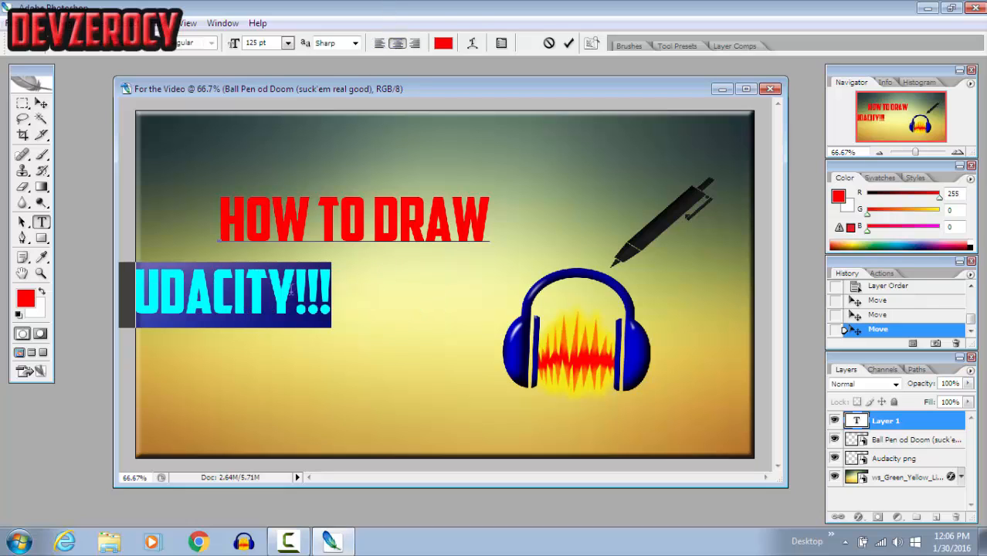
click(292, 292)
key(ctrl+a)
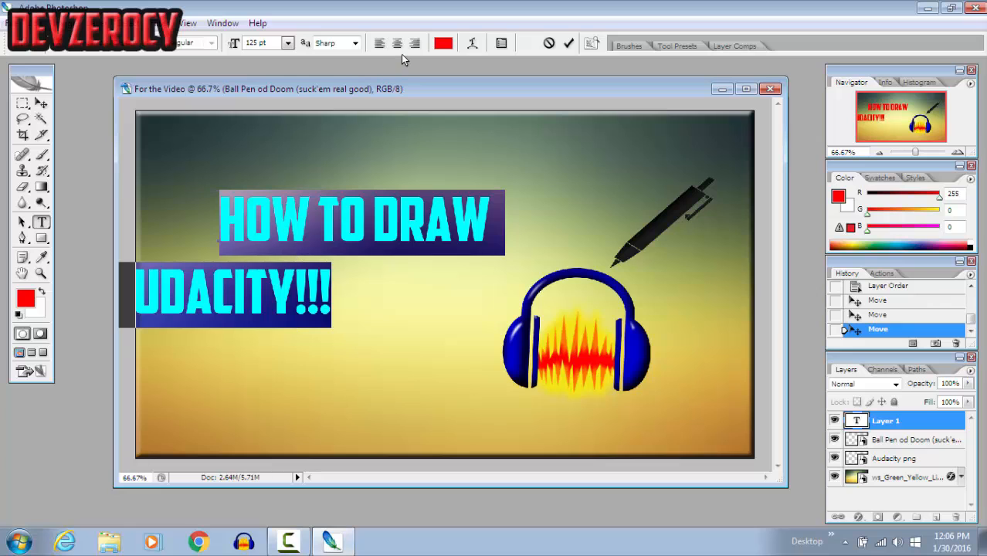
click(398, 43)
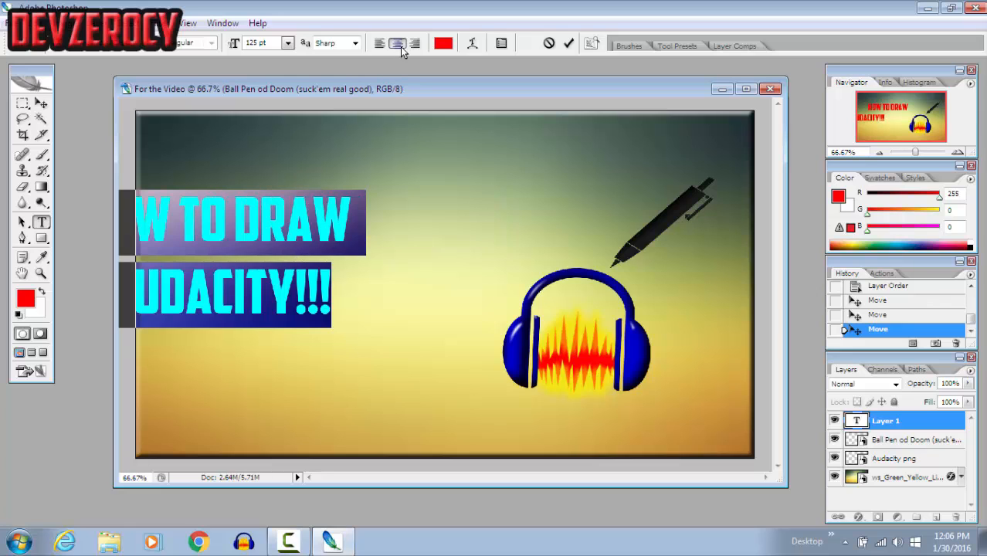
click(41, 102)
drag(211, 231, 360, 236)
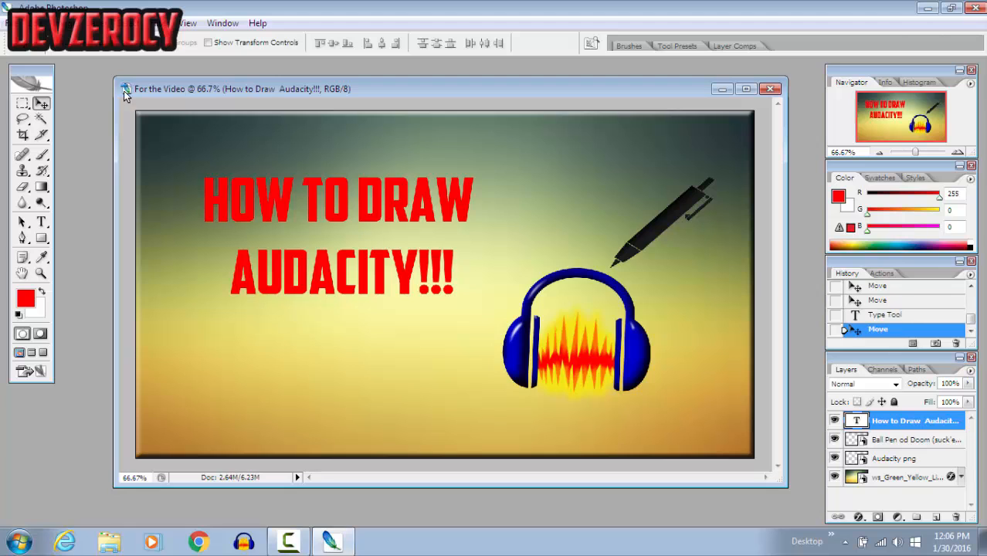
- Place the Line-Divider picture from My Pictures over the title's second line and scale it to about 120.7% wide by 131.5% high
click(14, 23)
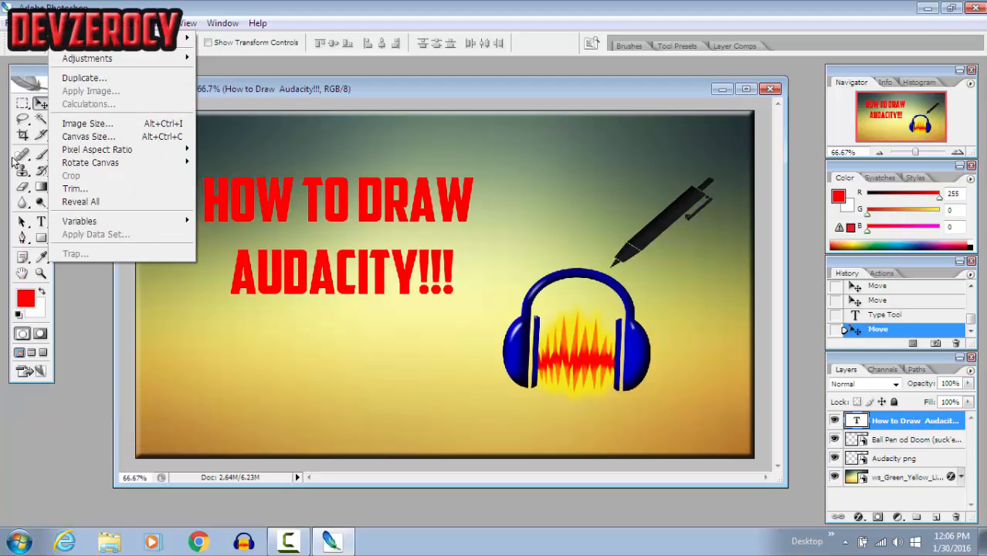
mouse_move(36, 23)
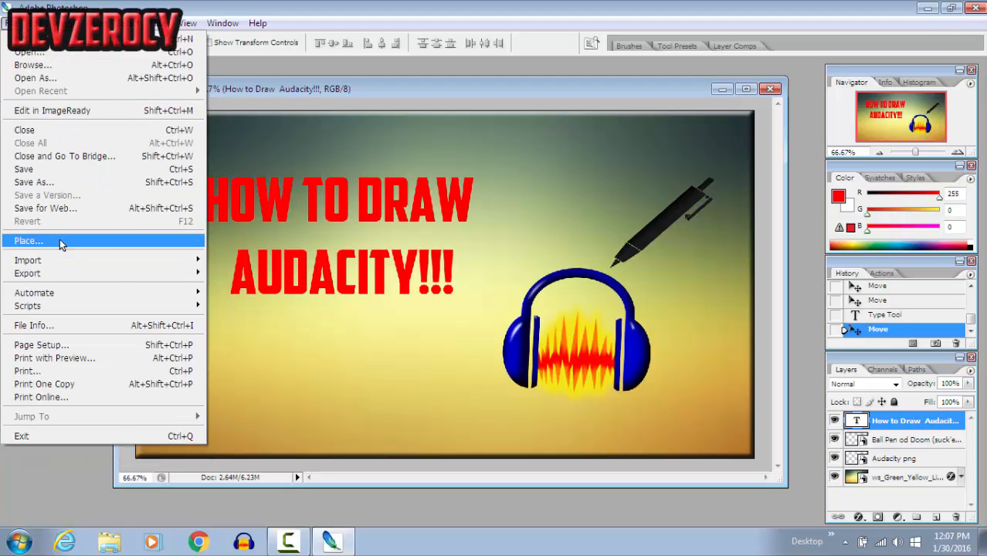
click(62, 242)
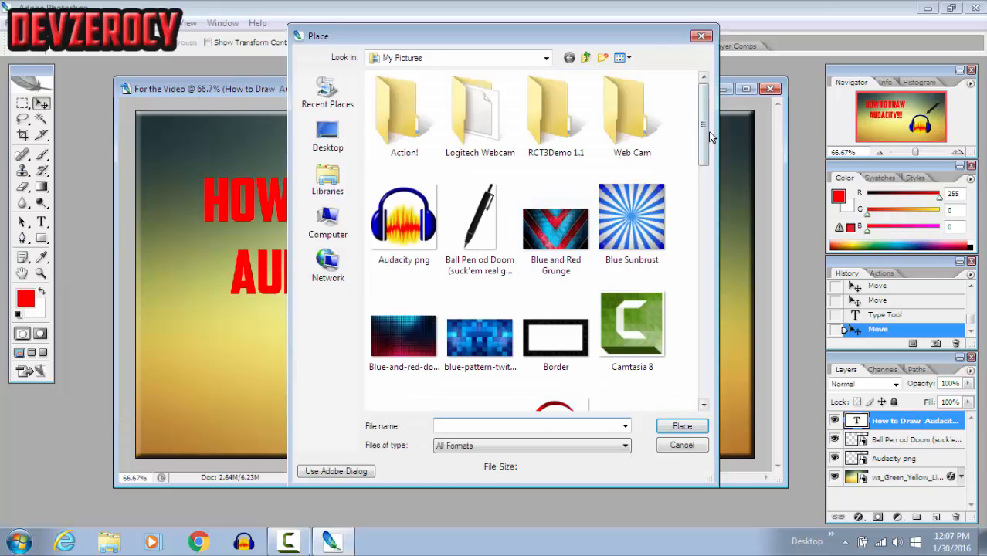
drag(704, 119, 726, 291)
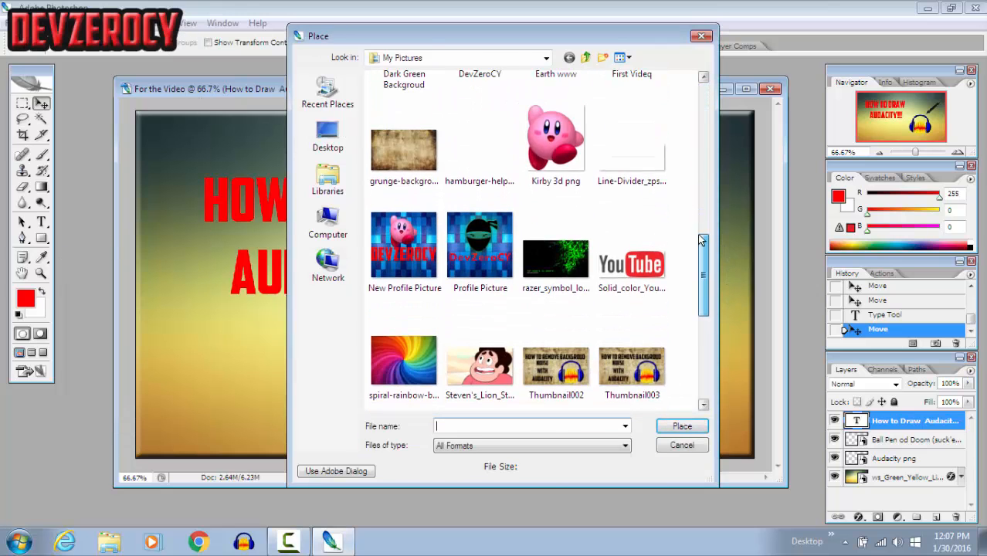
double_click(632, 126)
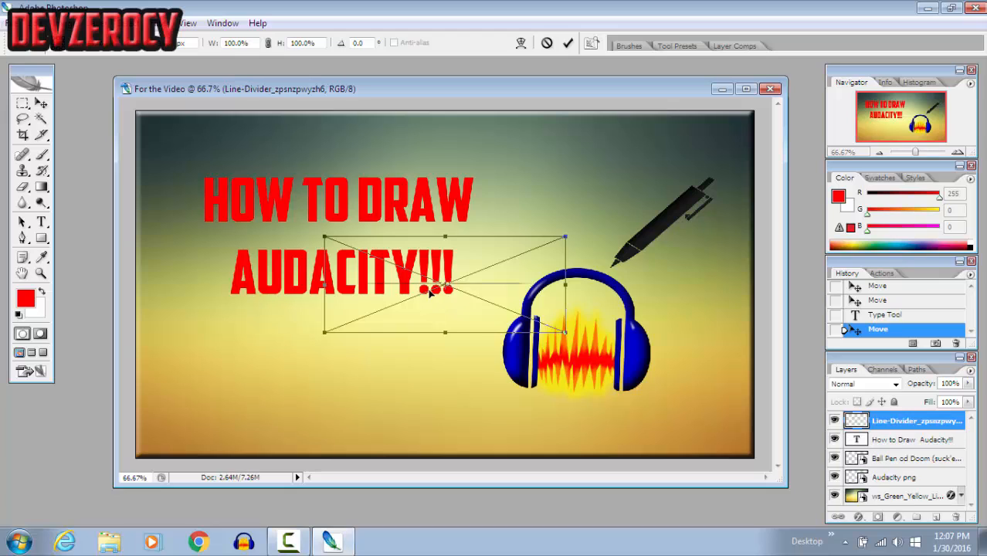
drag(340, 334, 316, 319)
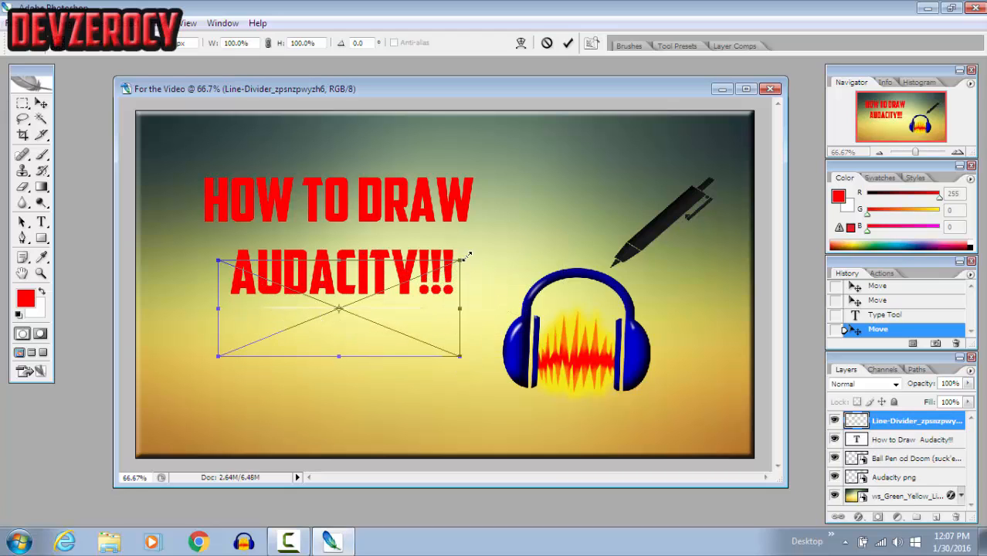
drag(467, 255, 509, 230)
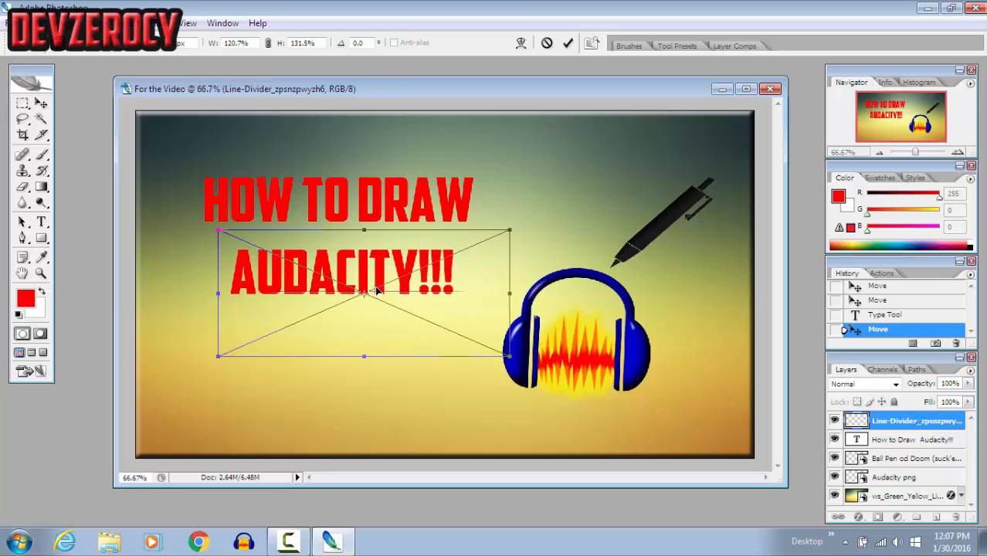
- Nudge the line divider to sit centred under "AUDACITY!!!", commit the placement, and reorder its layer directly above the background layer
key(shift+Left)
key(shift+Left)
key(shift+Left)
key(shift+Left)
key(shift+Left)
key(shift+Down)
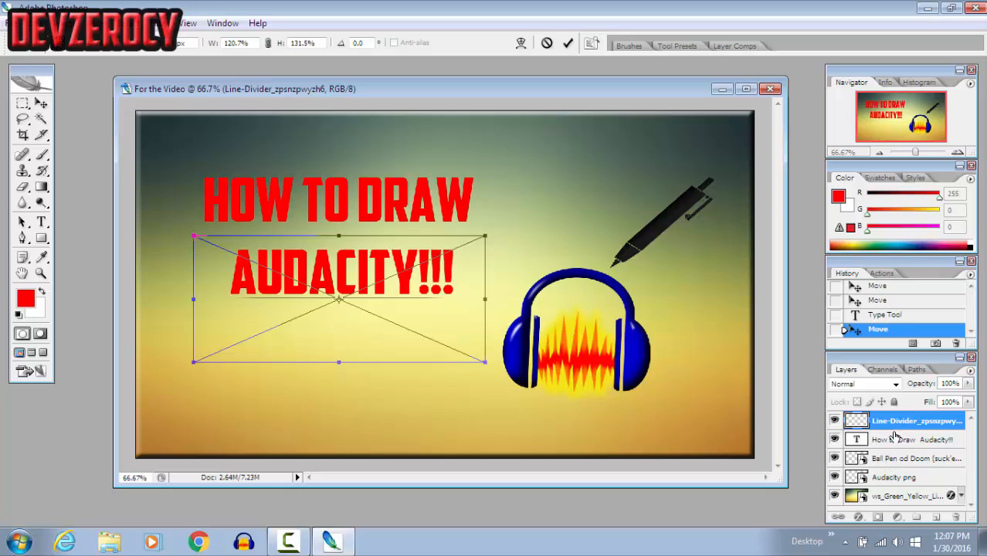
click(568, 44)
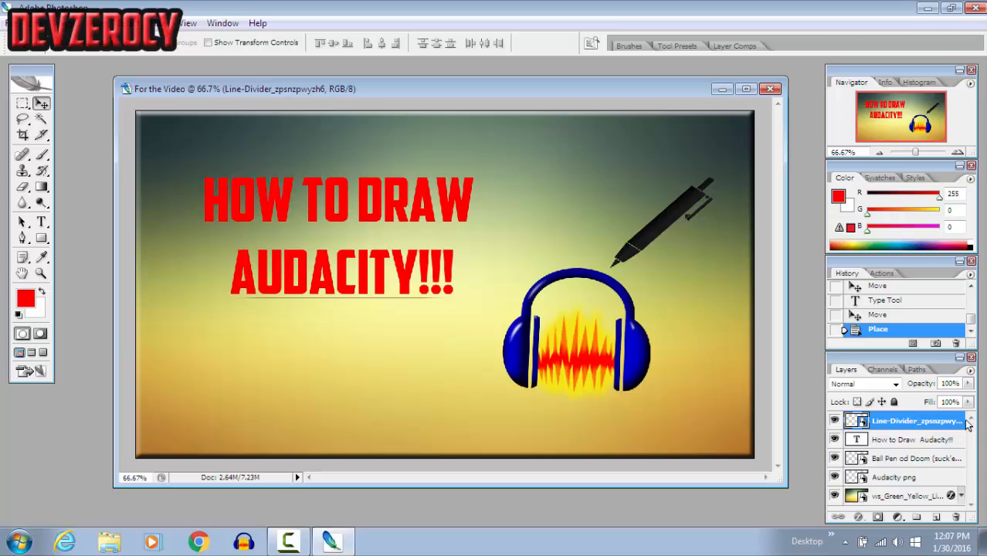
drag(888, 424, 895, 472)
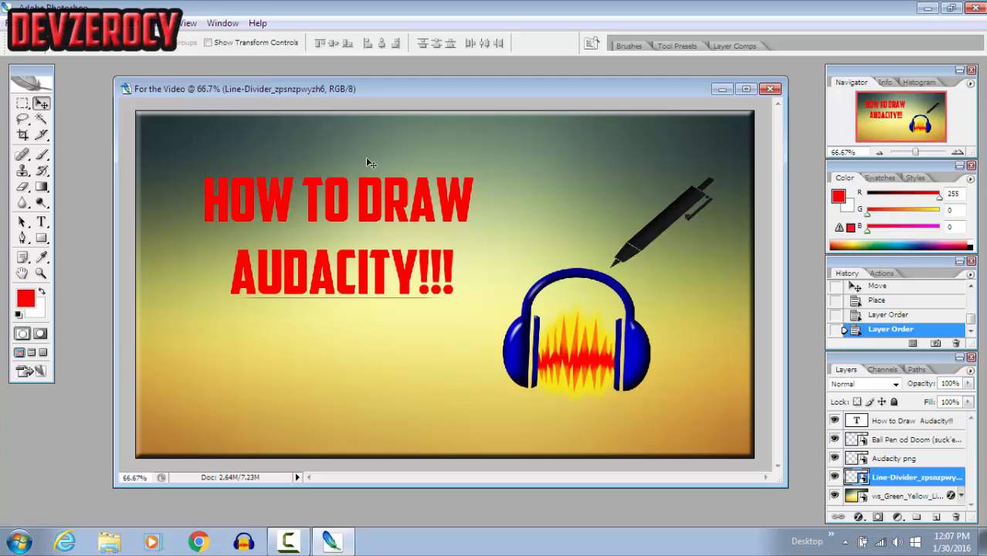
- Add a 6 px outside stroke in black (000000) to the title text layer
click(911, 421)
right_click(918, 426)
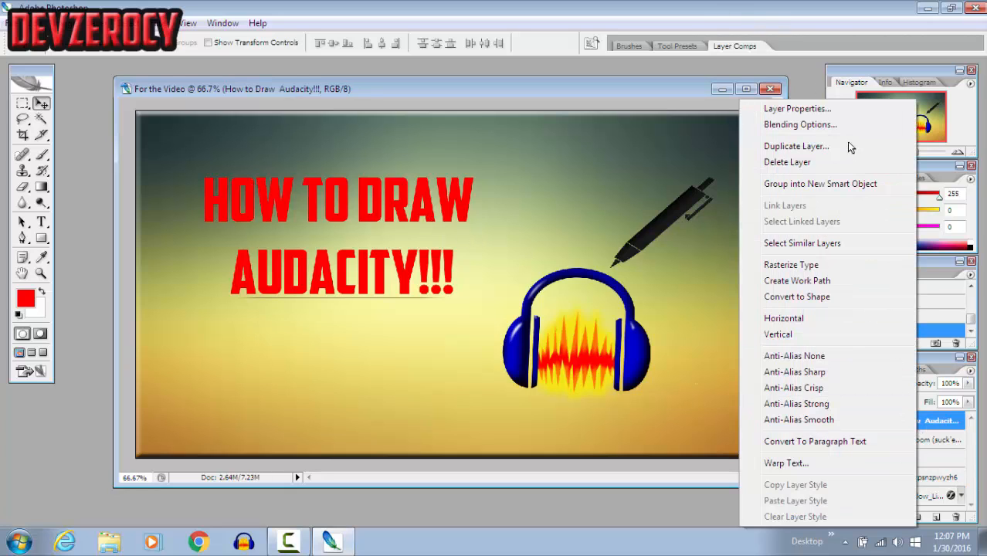
click(809, 126)
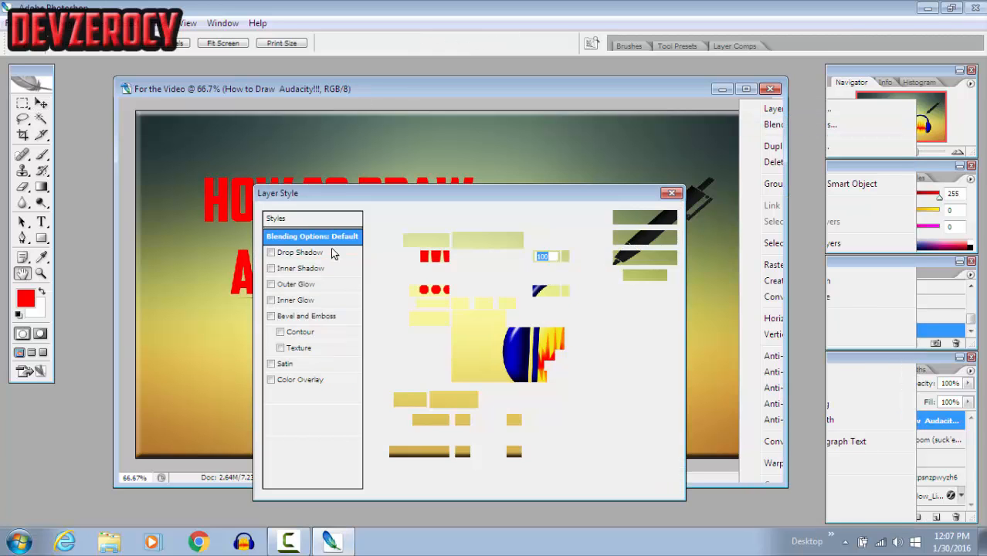
drag(464, 196, 600, 154)
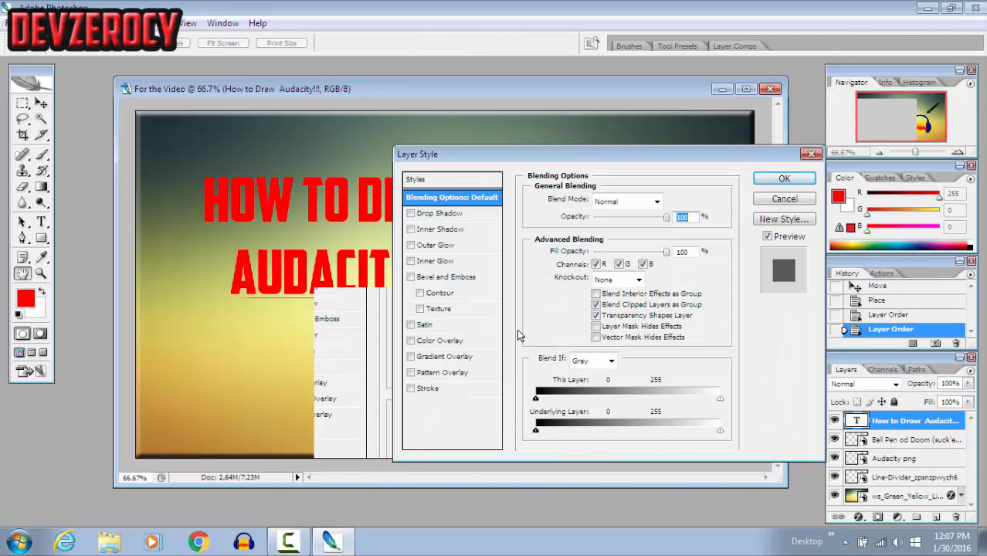
click(428, 389)
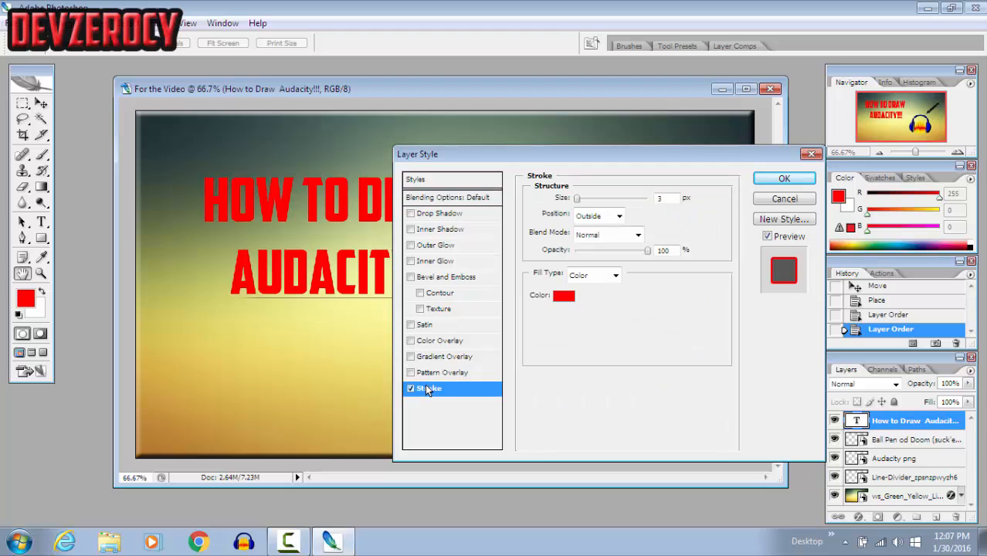
click(557, 300)
text(000000)
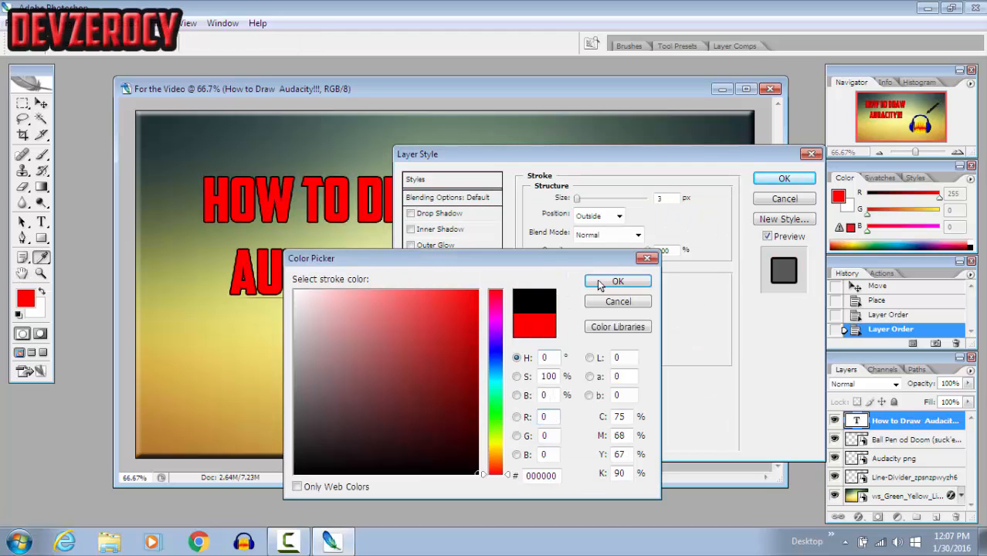
click(628, 281)
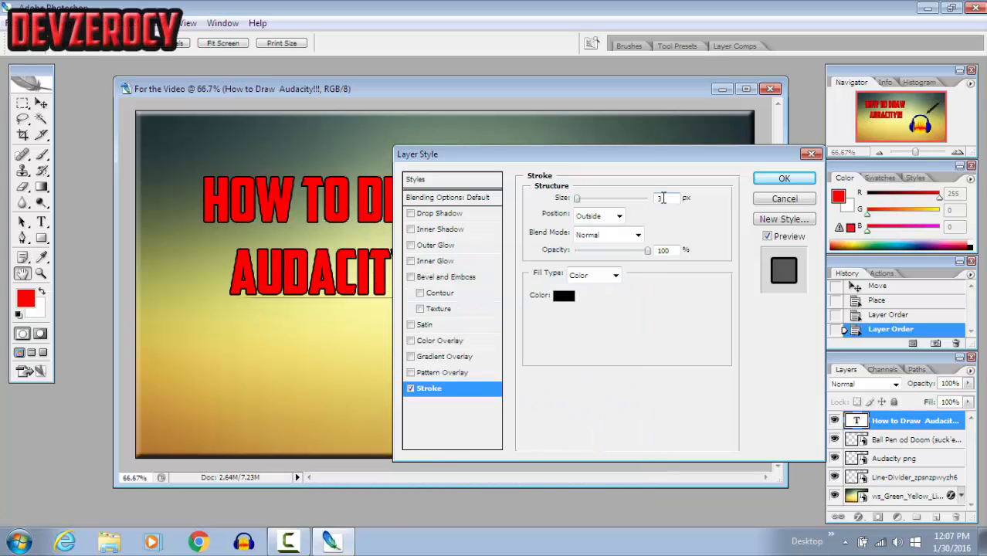
double_click(662, 198)
text(6)
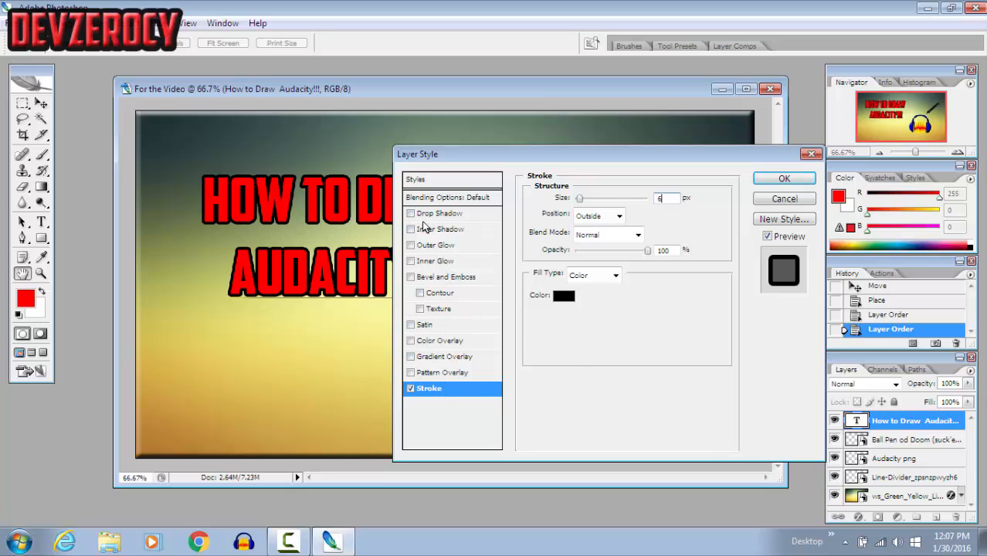
- Leave Bevel and Emboss off for the title text and add a black Multiply drop shadow with 100% opacity and 0 px distance
click(431, 280)
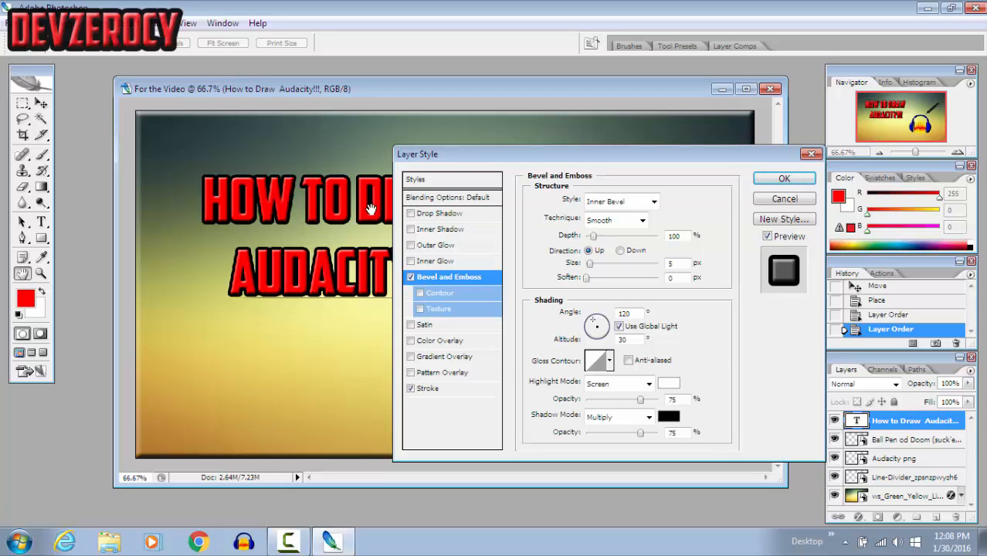
click(411, 278)
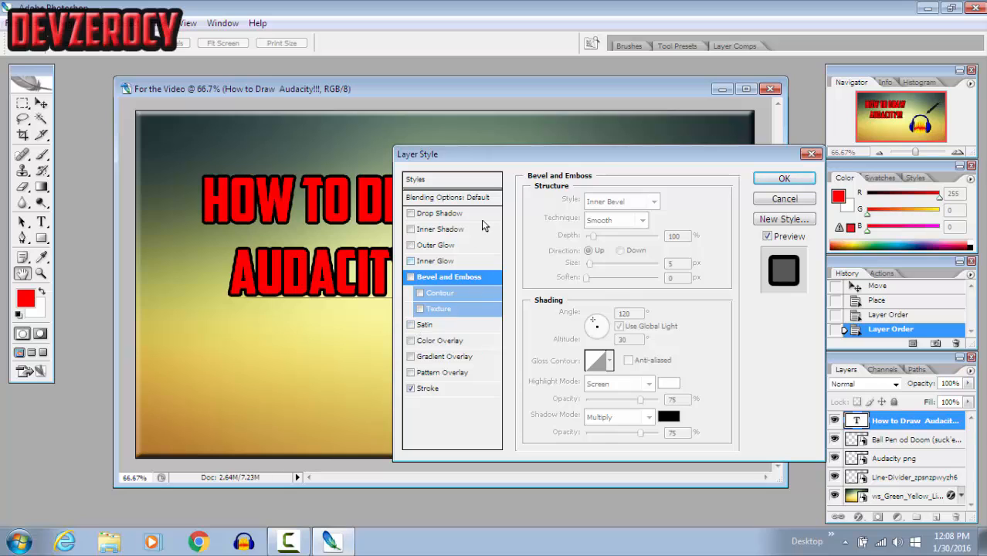
click(445, 216)
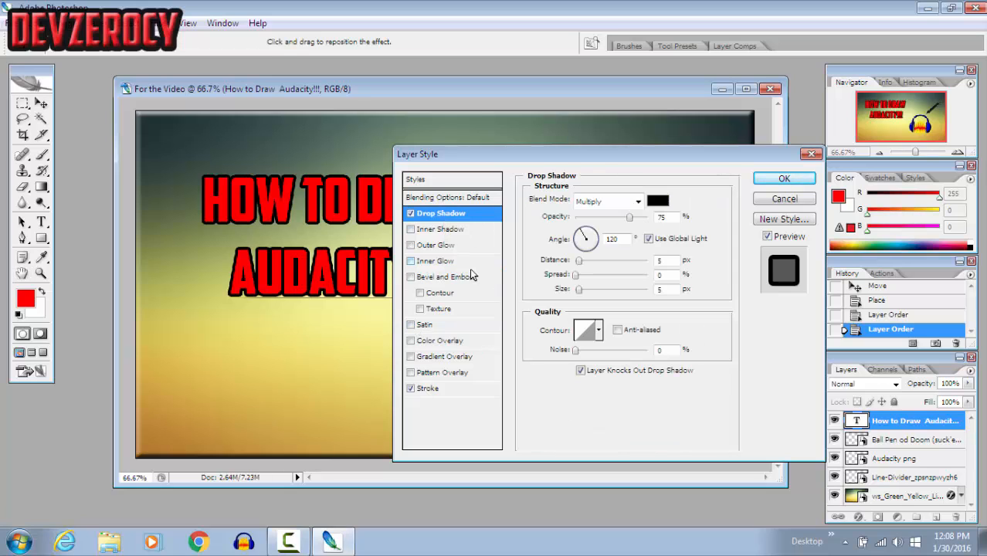
drag(630, 218, 695, 239)
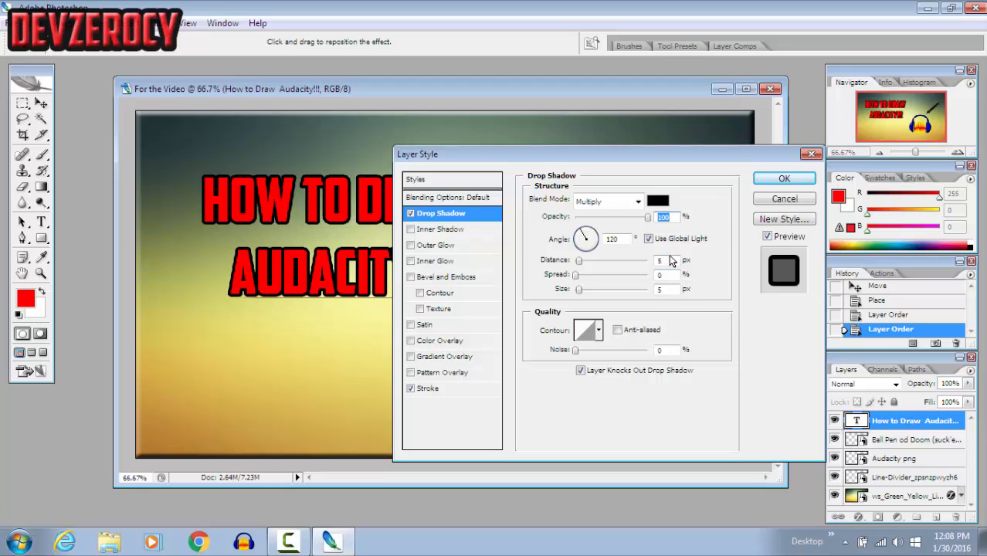
click(672, 262)
text(0)
- Set the title's drop shadow spread to 22% and its size to 33 px
key(Tab)
text(33)
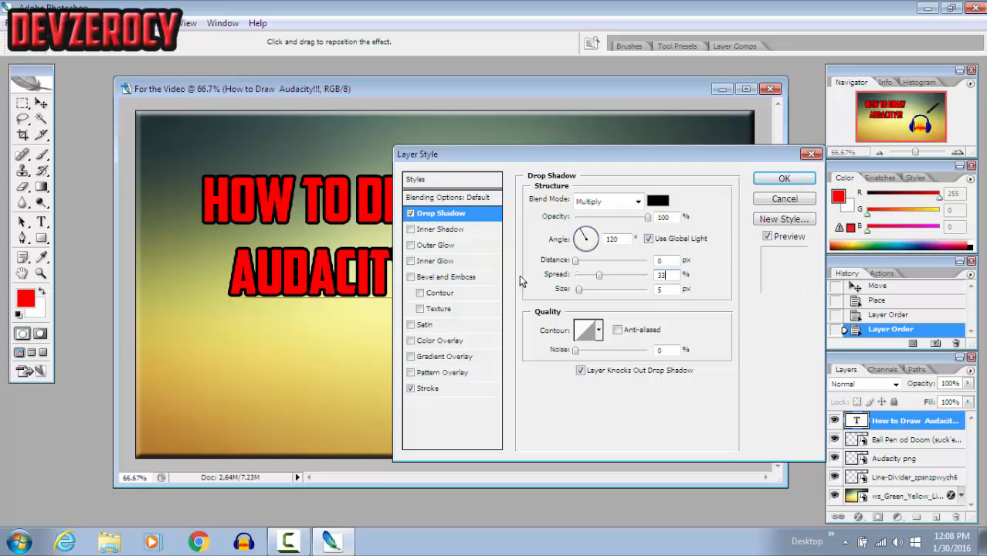
key(BackSpace)
key(BackSpace)
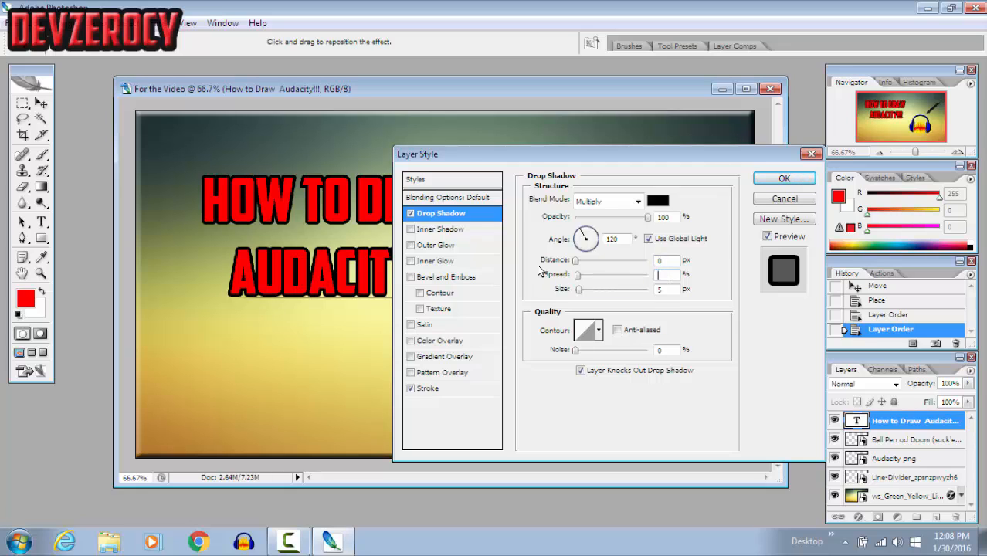
text(99)
key(BackSpace)
key(BackSpace)
key(BackSpace)
text(22)
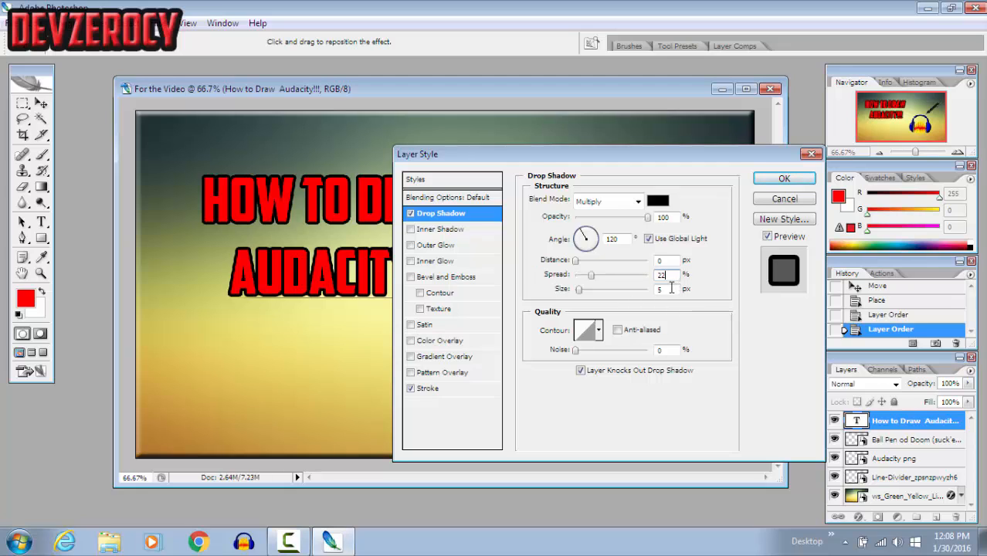
double_click(669, 288)
text(33)
- Compare the title with its stroke off and on, apply the layer style with the stroke kept, and nudge the title slightly upward
click(425, 388)
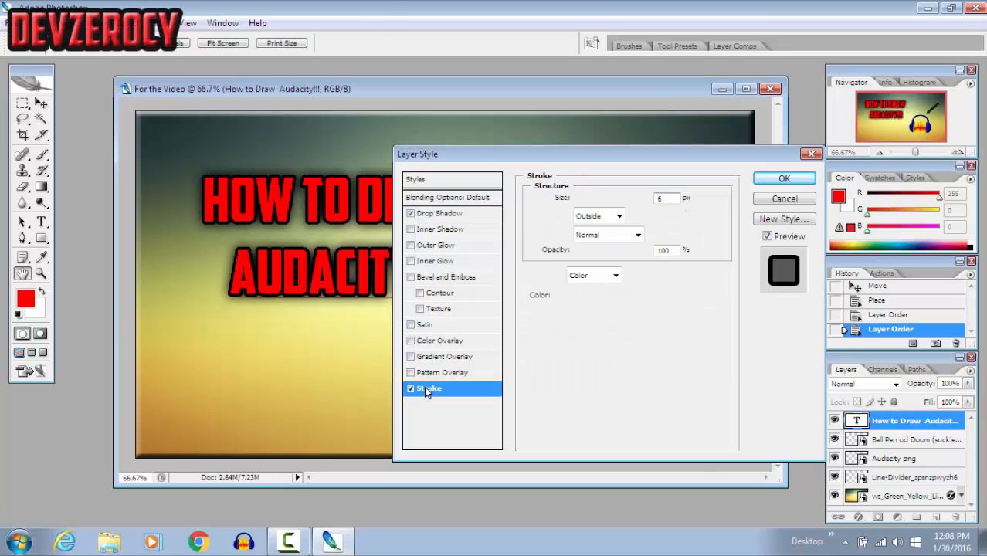
click(411, 389)
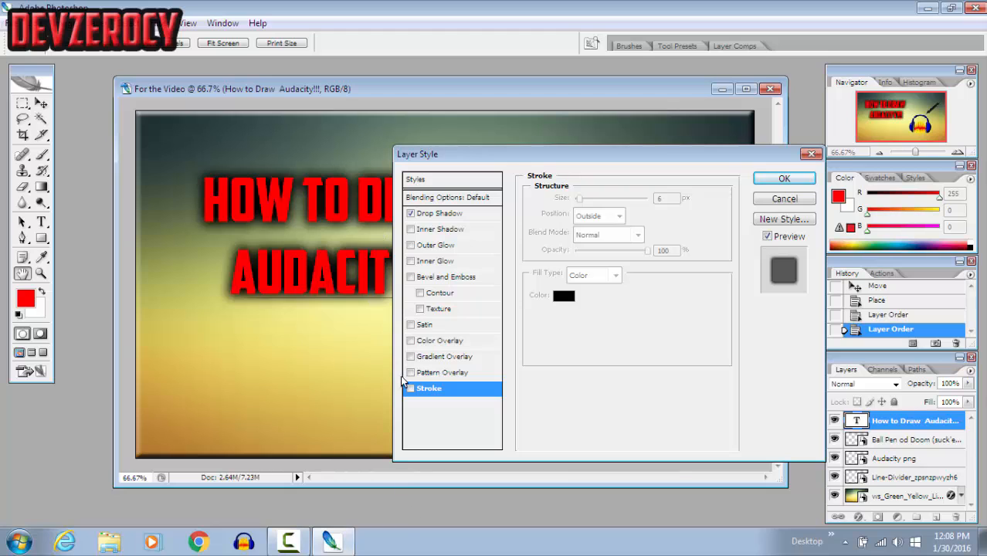
click(412, 388)
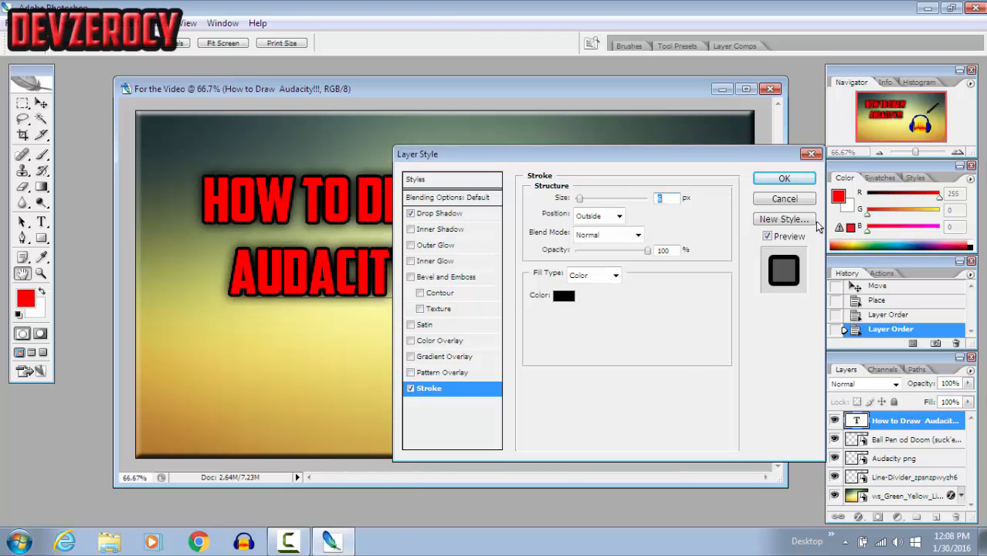
click(772, 182)
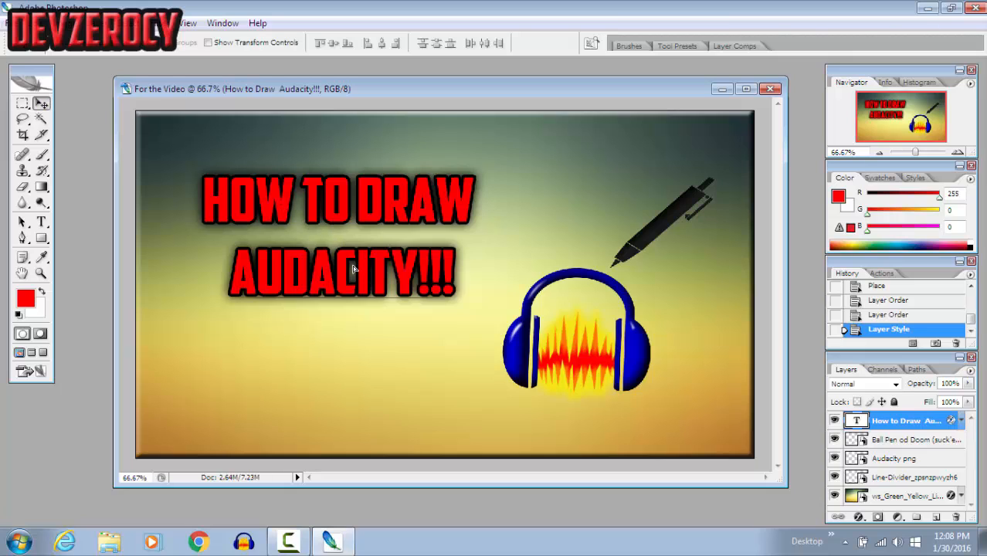
drag(351, 265, 352, 260)
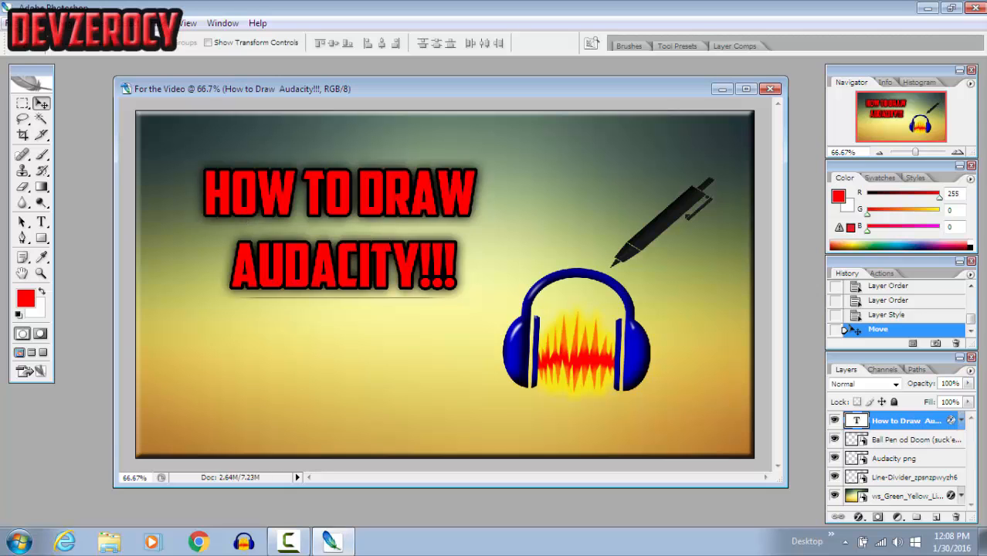
- Open the Club 3d picture from My Pictures as a separate document
click(15, 24)
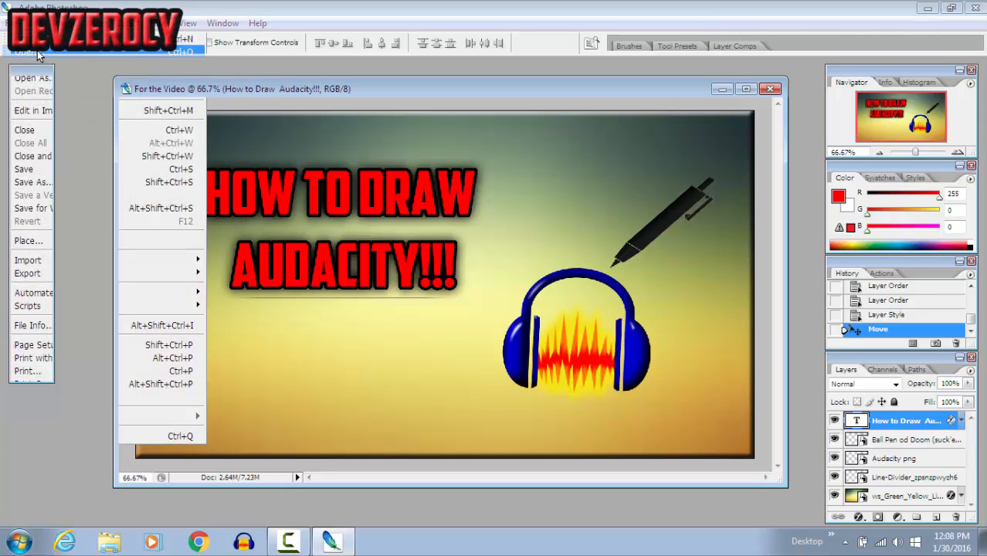
click(37, 50)
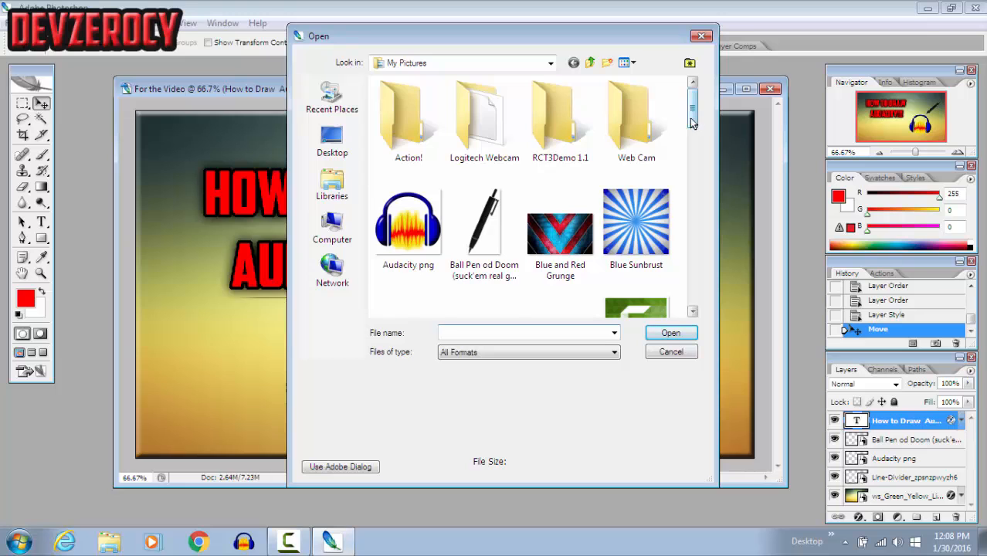
scroll(580, 115, down, 5)
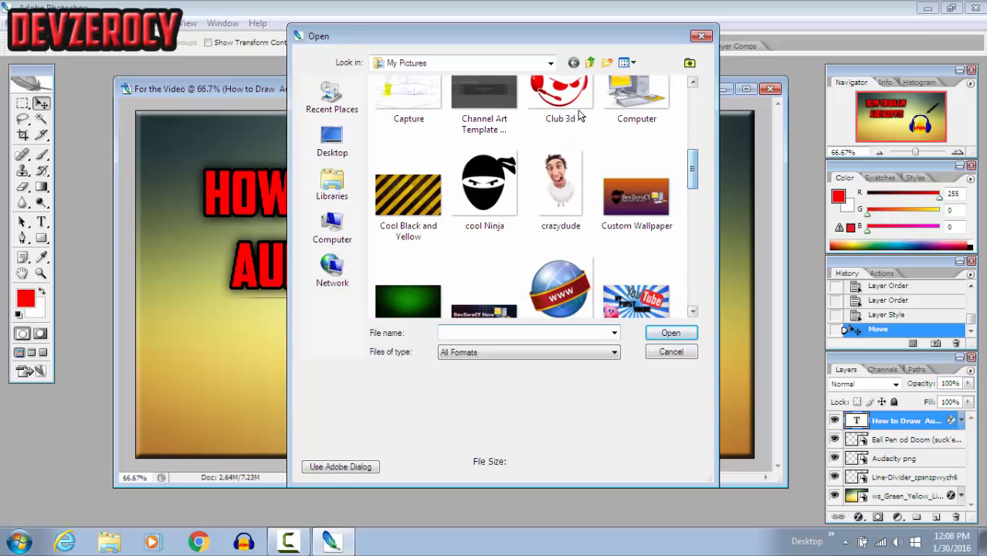
double_click(578, 113)
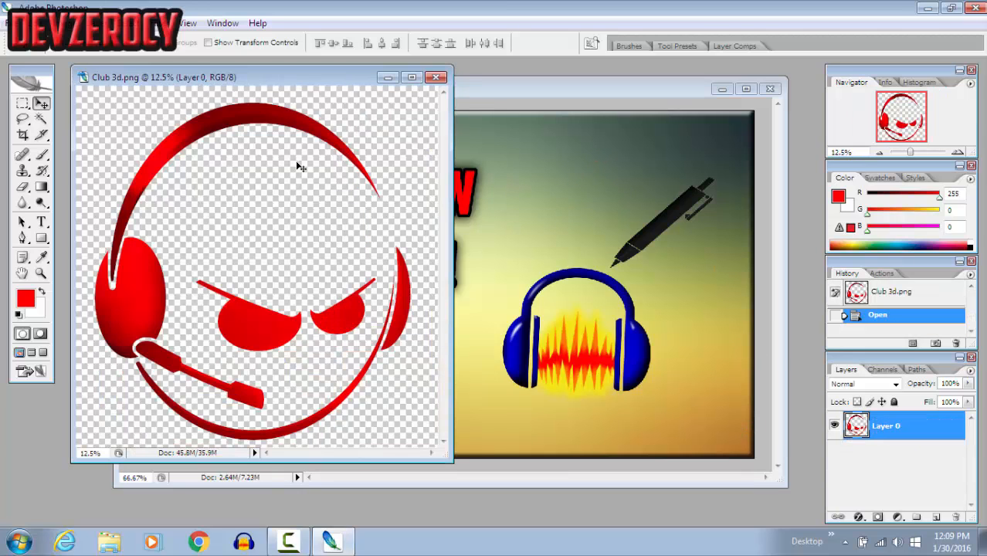
- Copy the entire Club 3d.png image, close its document, and paste the image into the For the Video document
drag(259, 79, 400, 86)
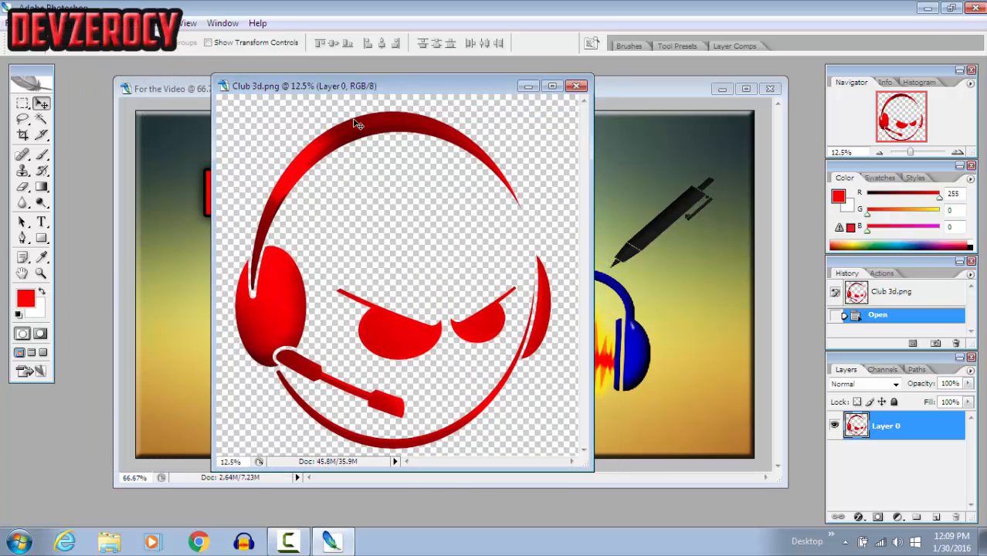
key(a)
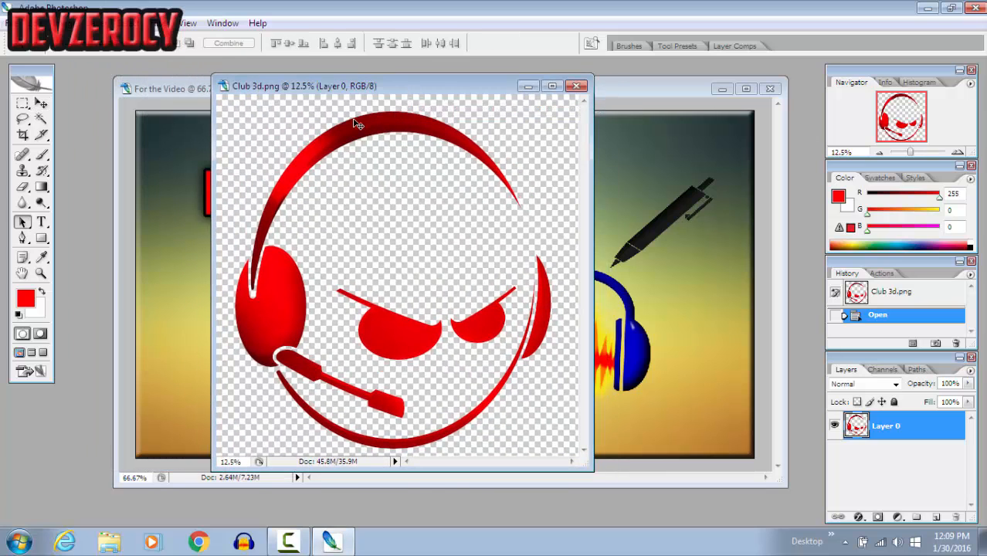
key(ctrl+a)
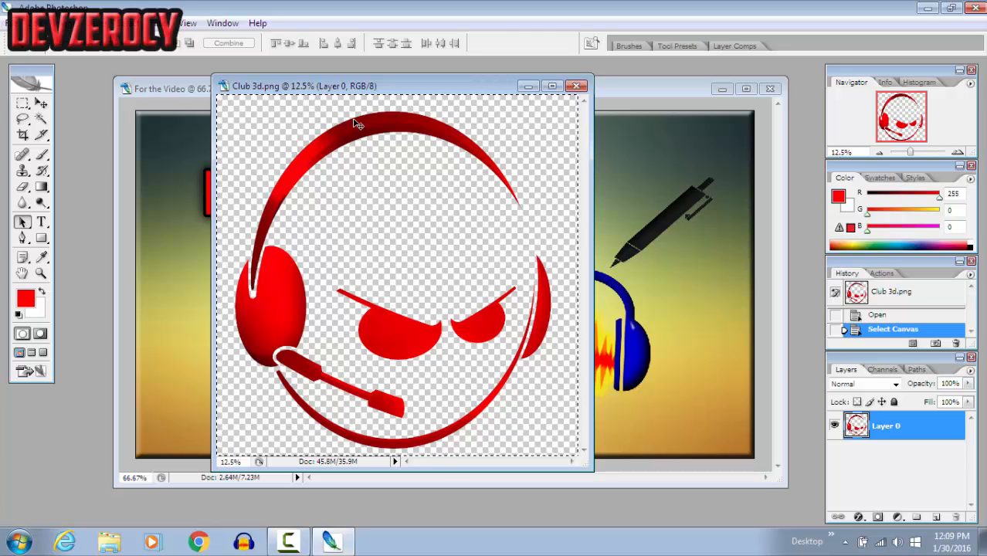
click(576, 86)
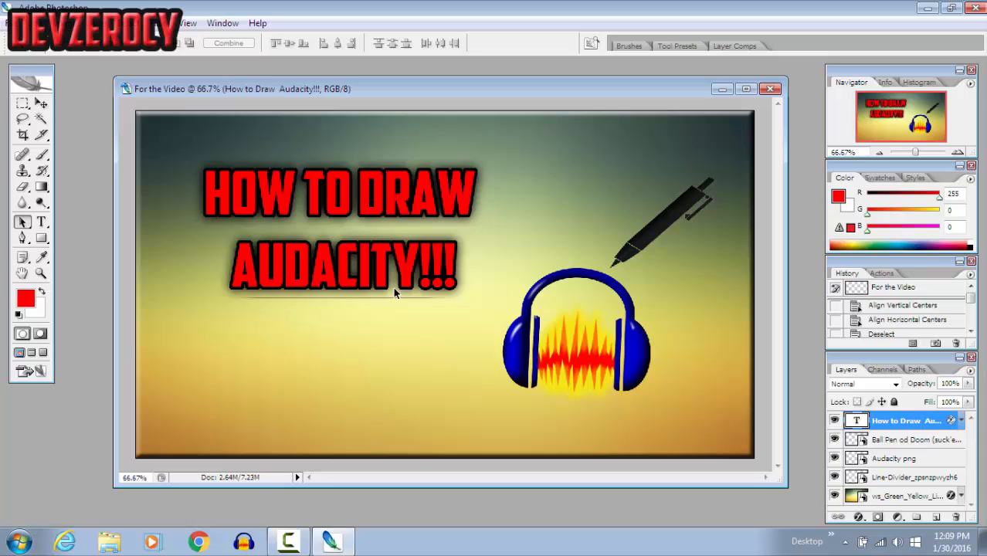
key(ctrl+v)
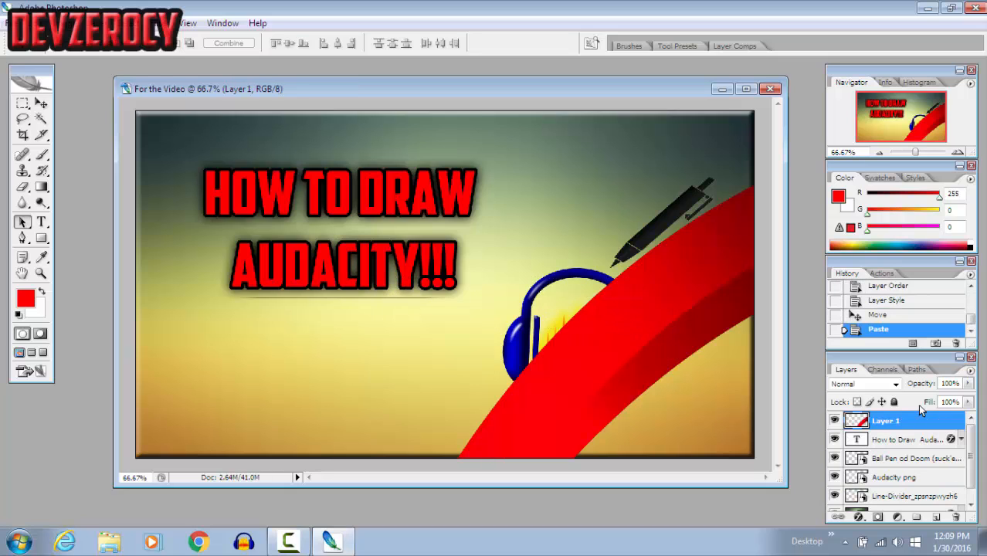
- Scale the pasted headset face to about 42.6% with Free Transform and move it over the canvas
click(40, 103)
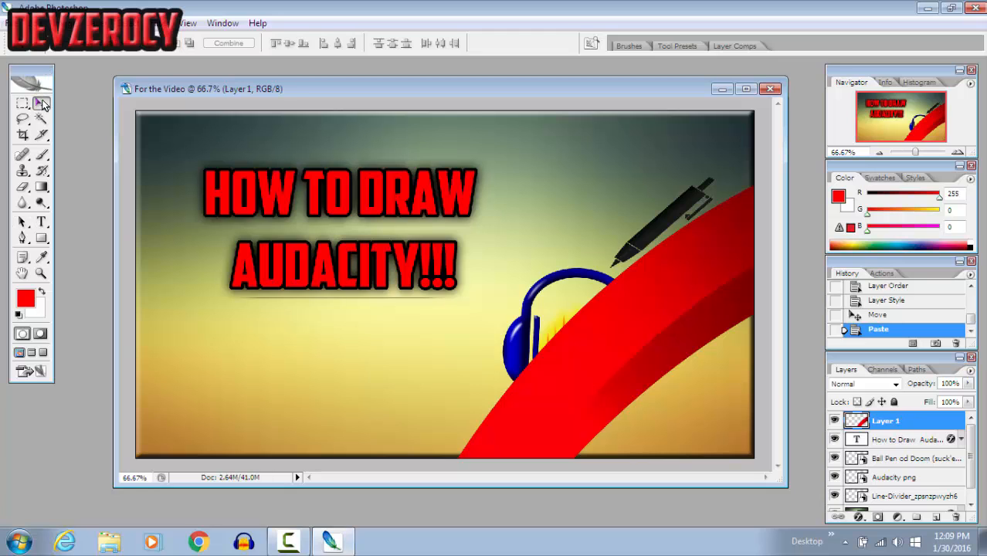
drag(608, 332, 281, 220)
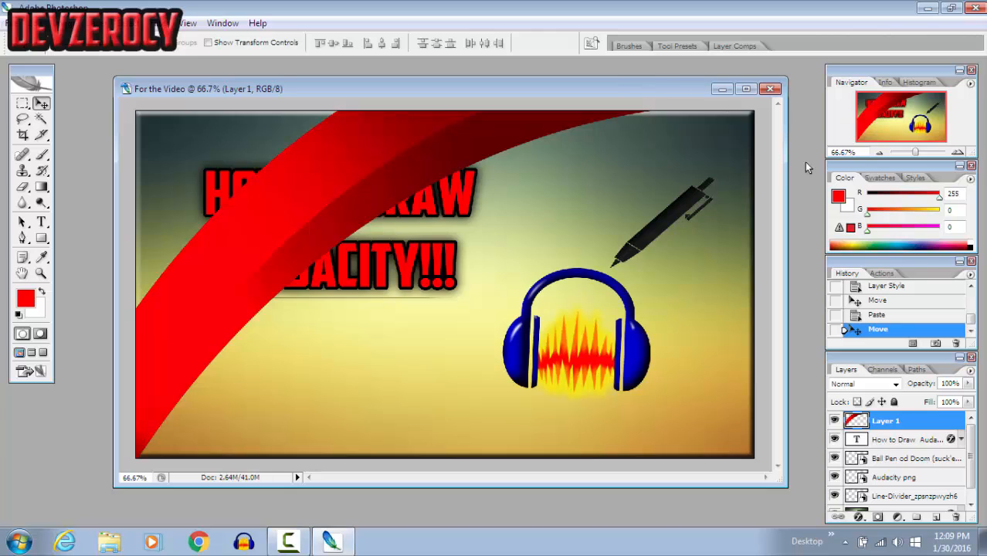
mouse_move(916, 152)
mouse_down()
mouse_move(878, 150)
mouse_move(906, 153)
mouse_up()
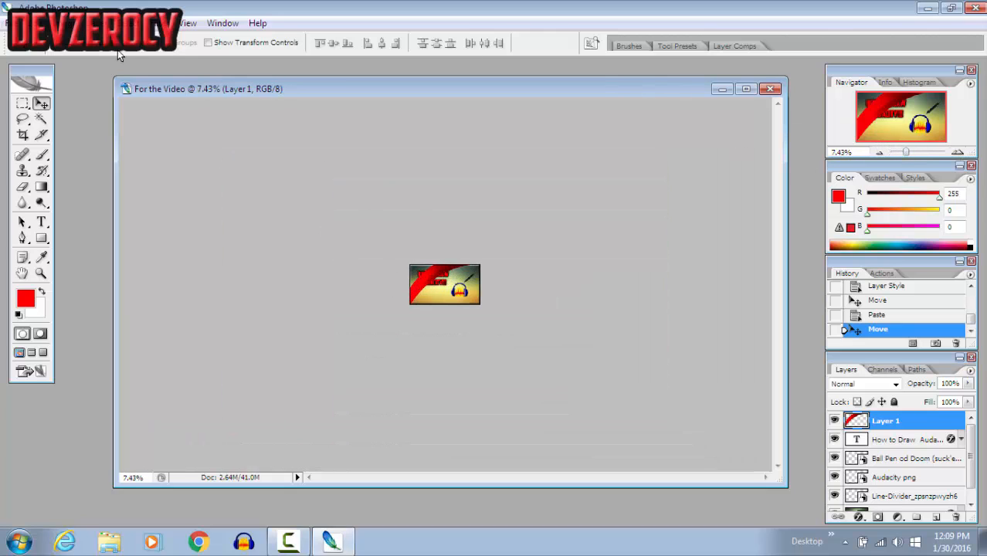
click(36, 23)
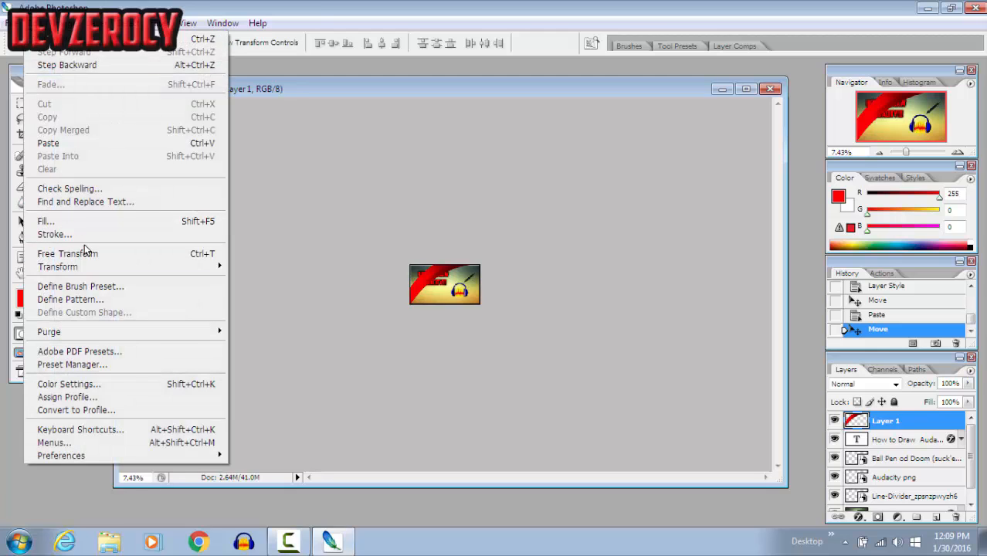
click(87, 252)
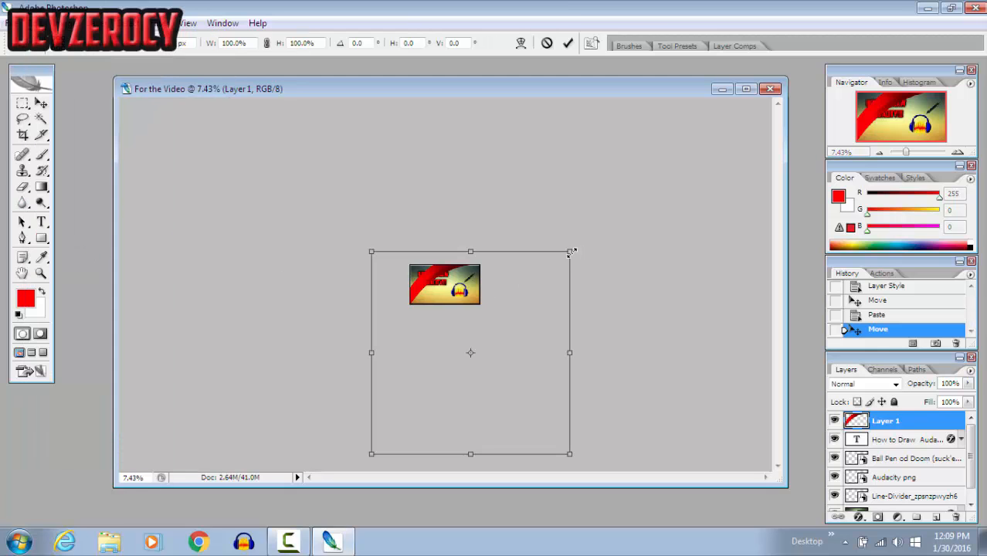
drag(572, 252, 457, 361)
mouse_move(908, 152)
mouse_down()
mouse_move(925, 159)
mouse_move(911, 156)
mouse_up()
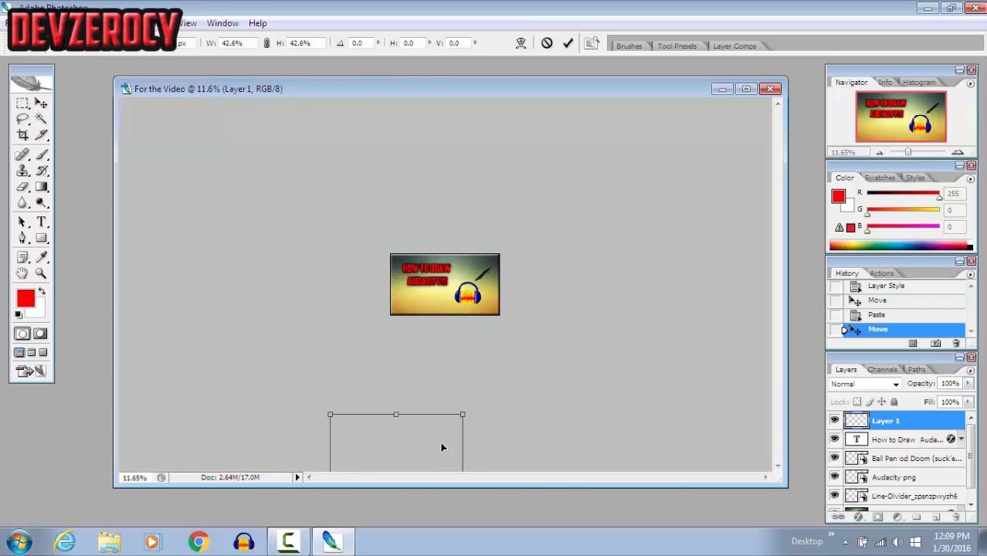
drag(442, 447, 496, 247)
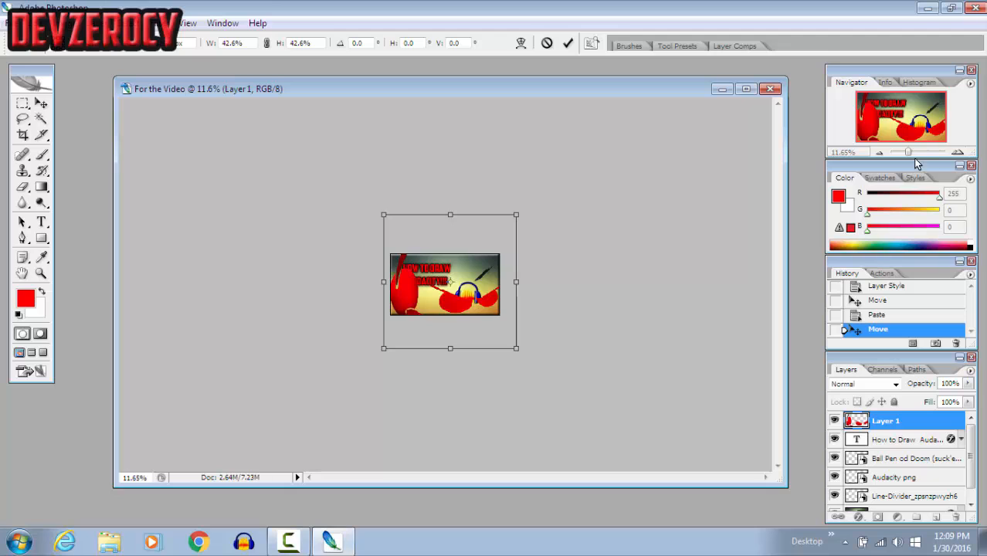
- Shrink the headset face to about 10.7% wide by 9.4% high, apply the transformation, and move it beneath "AUDACITY!!!"
drag(908, 153, 914, 156)
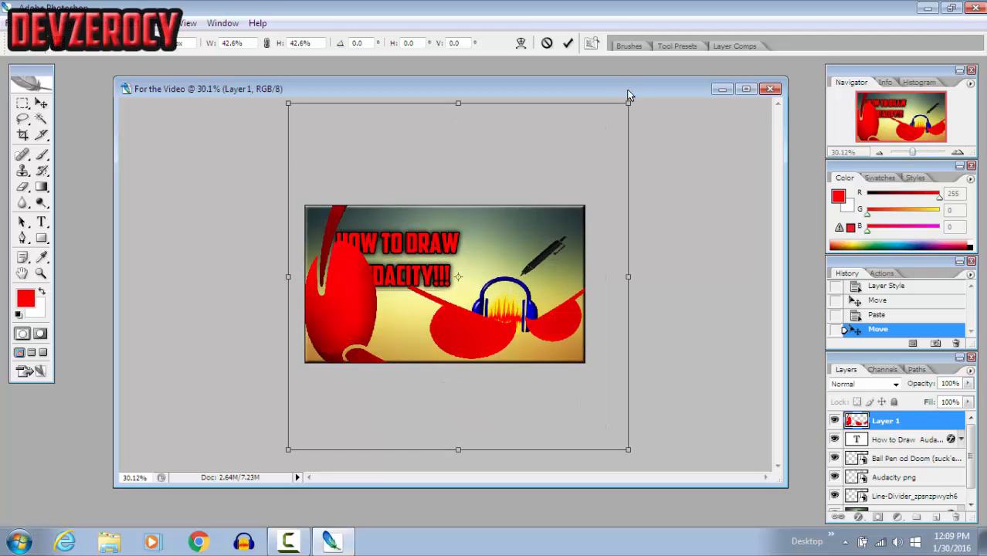
drag(627, 98, 468, 288)
drag(377, 362, 476, 205)
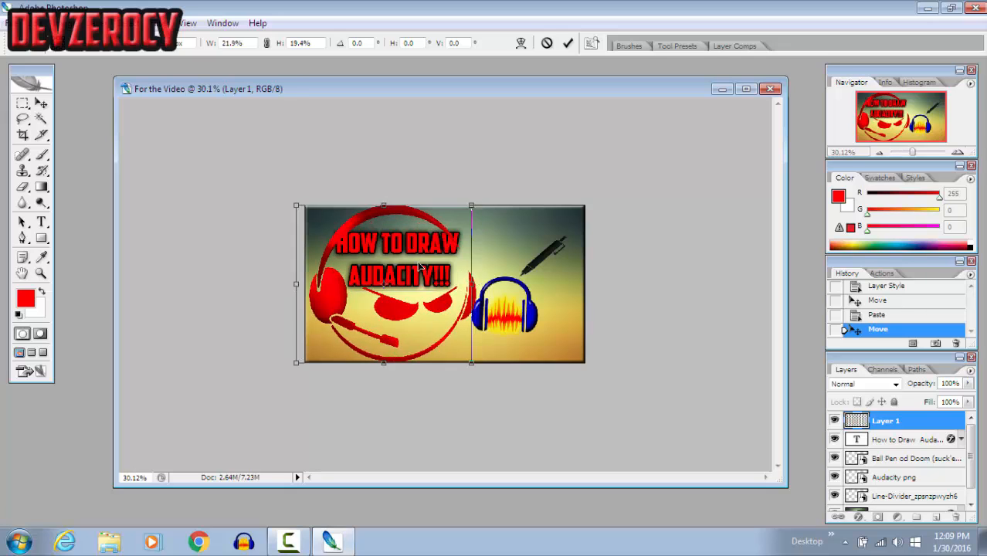
drag(423, 262, 418, 262)
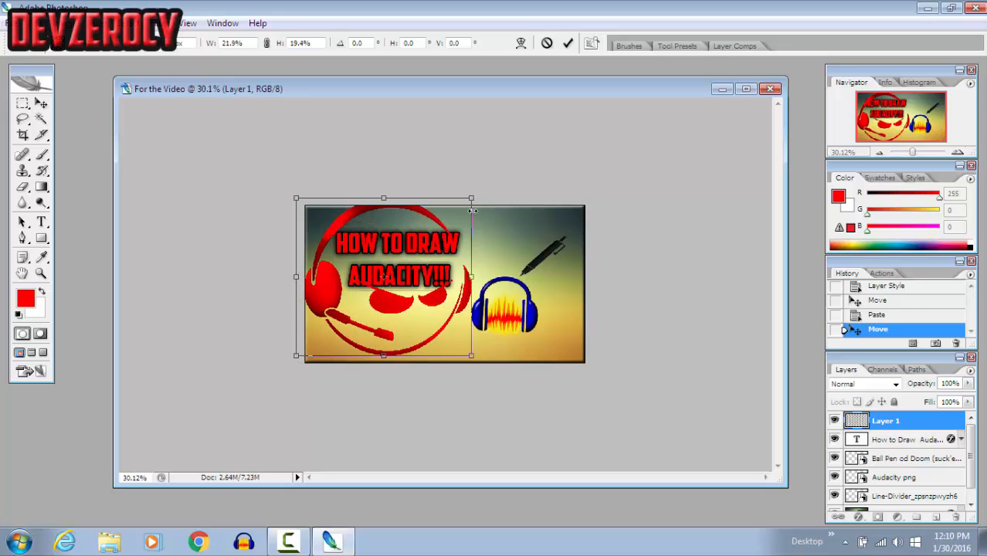
drag(458, 222, 359, 320)
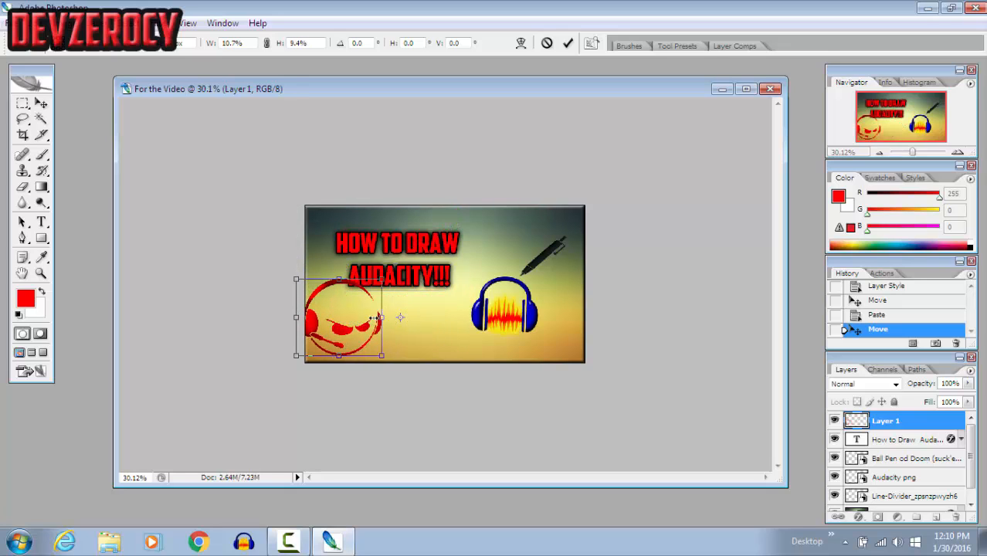
click(41, 103)
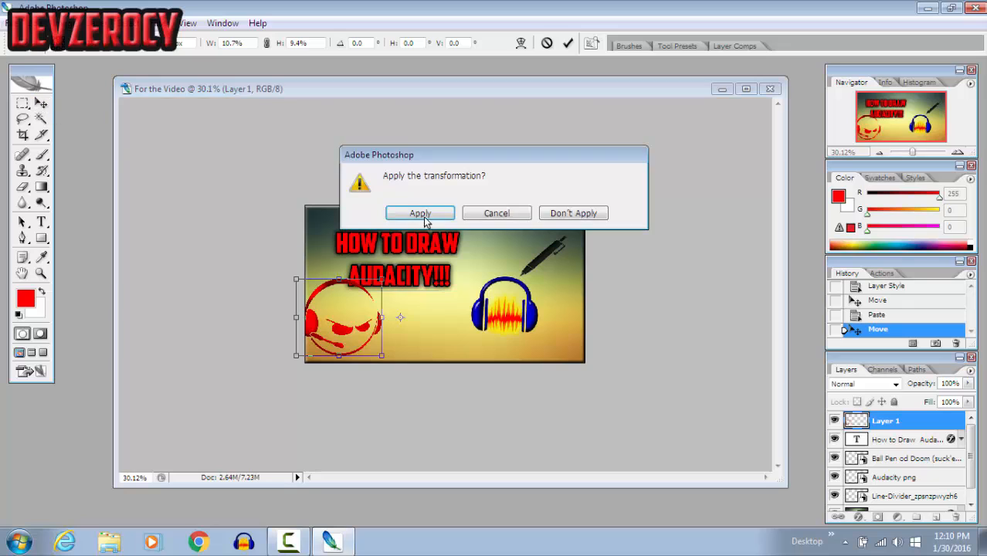
click(419, 215)
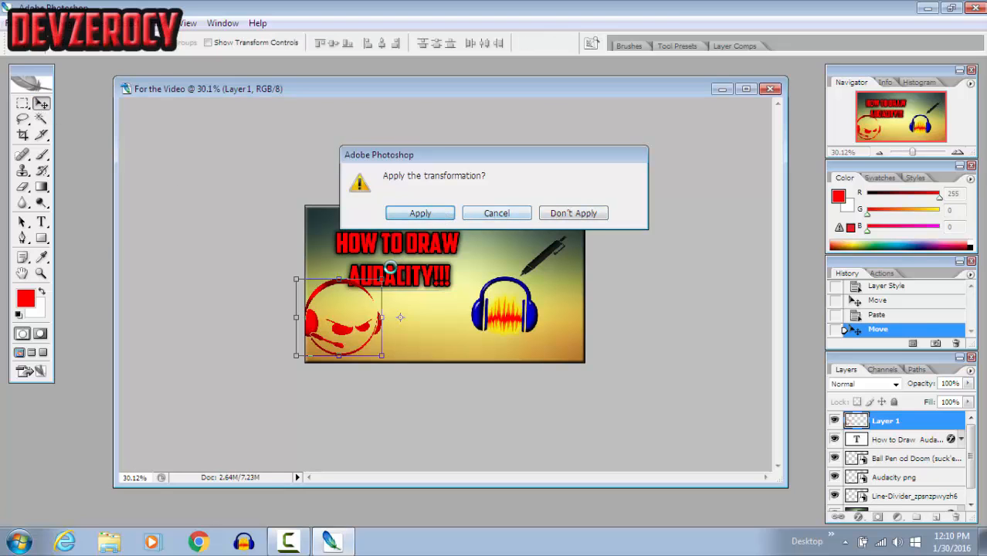
drag(366, 328, 431, 335)
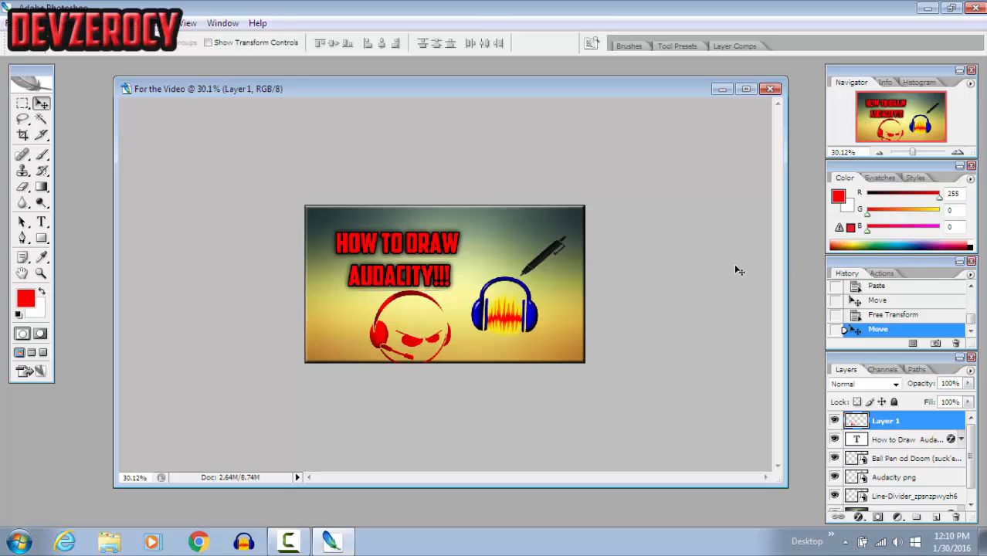
- Move the red headset face into the canvas's lower-left corner so that it is partly cropped by the edge
drag(913, 153, 916, 154)
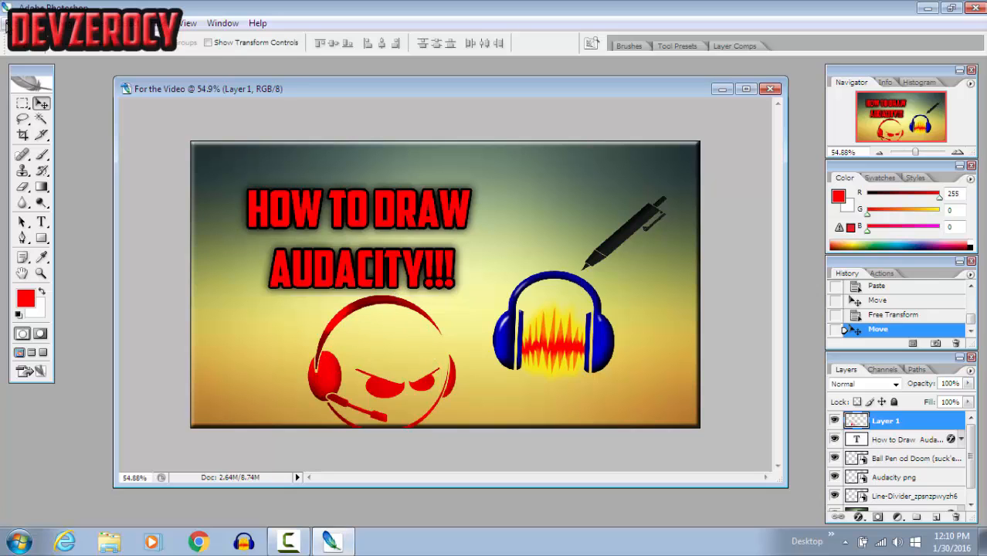
click(13, 24)
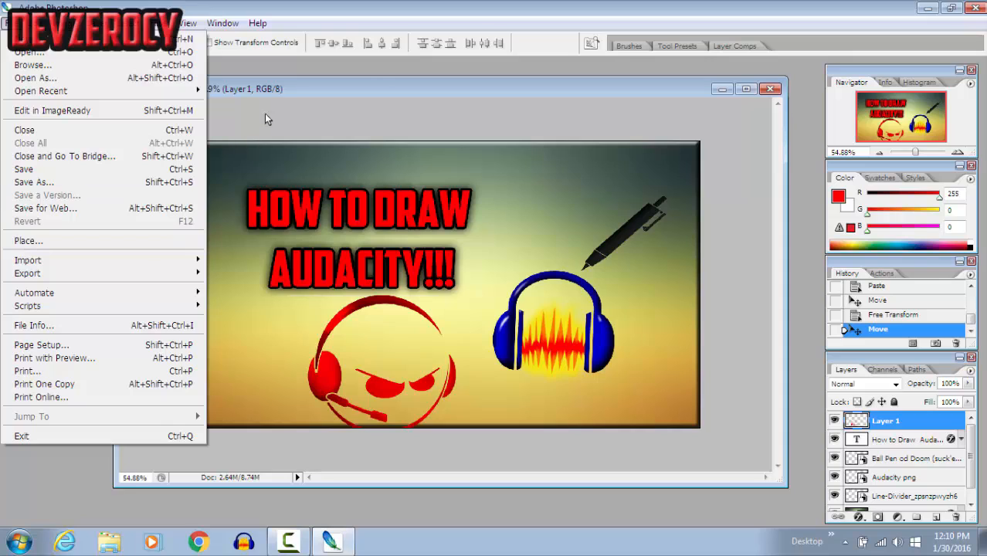
click(374, 74)
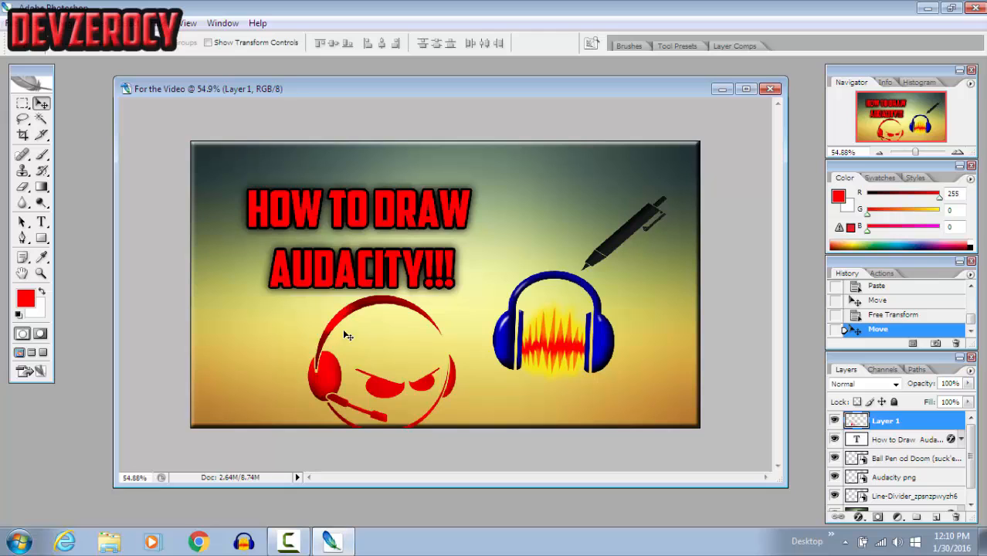
drag(346, 335, 218, 354)
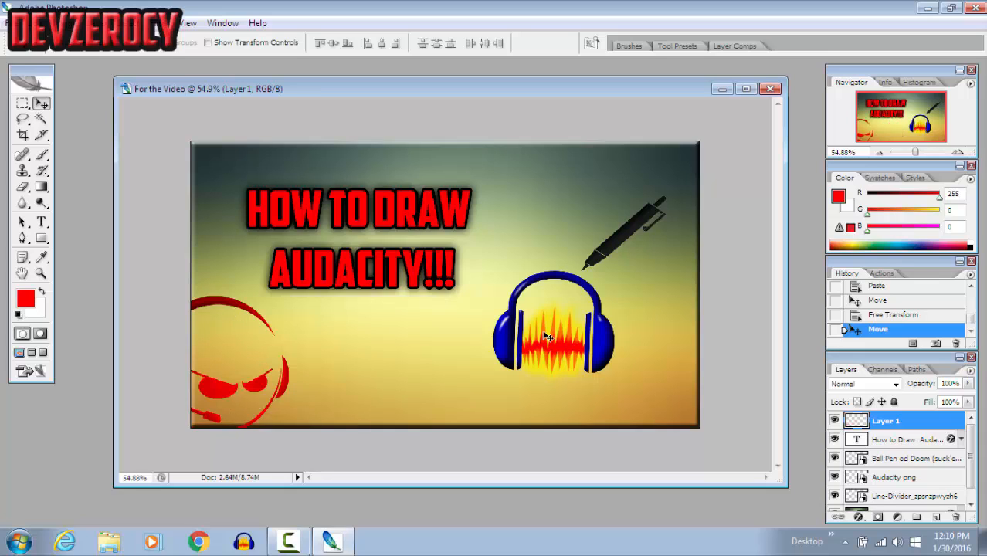
- Move the Audacity headphones down and toward the canvas centre, and bring the pen down so its tip meets the headband
click(902, 478)
drag(575, 345, 542, 372)
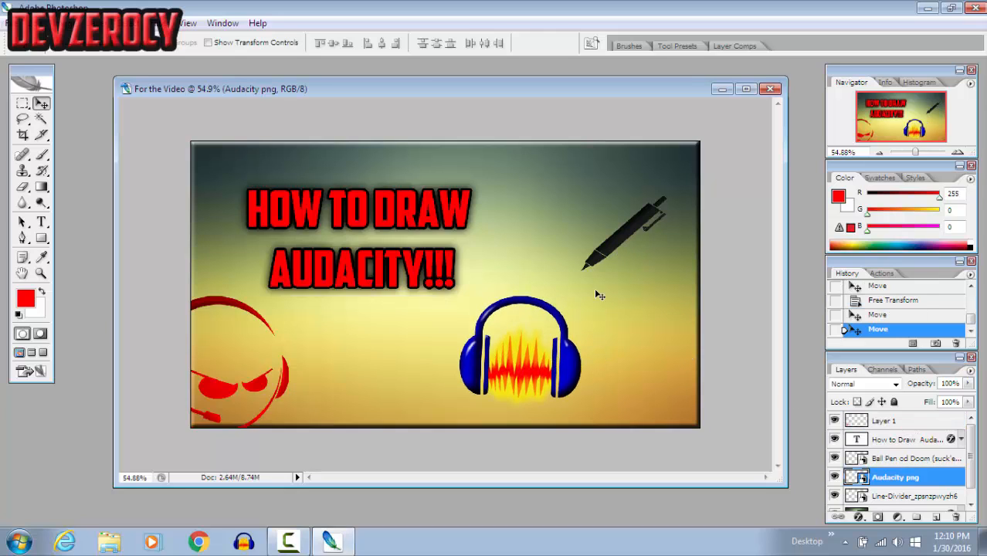
drag(596, 295, 596, 286)
ctrl+click(641, 245)
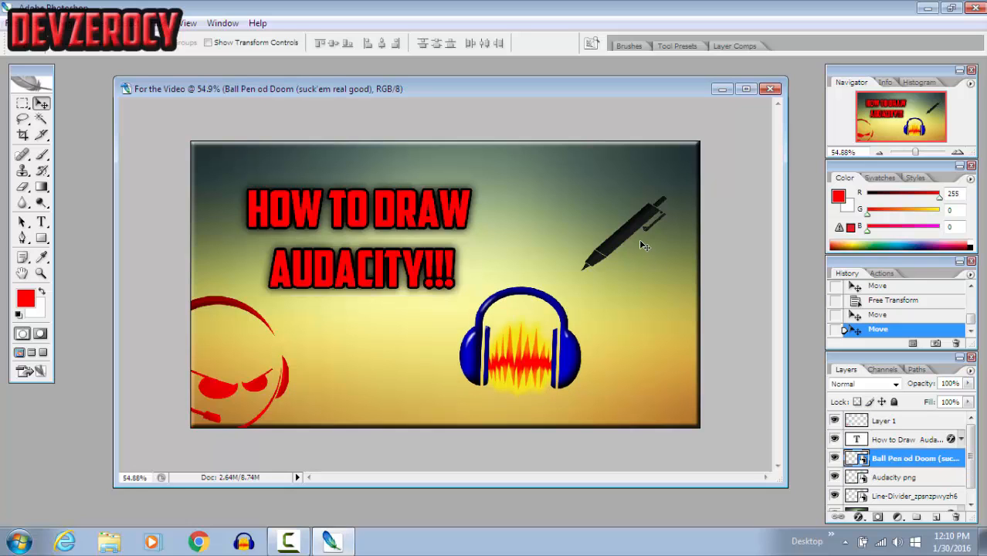
drag(629, 240, 604, 258)
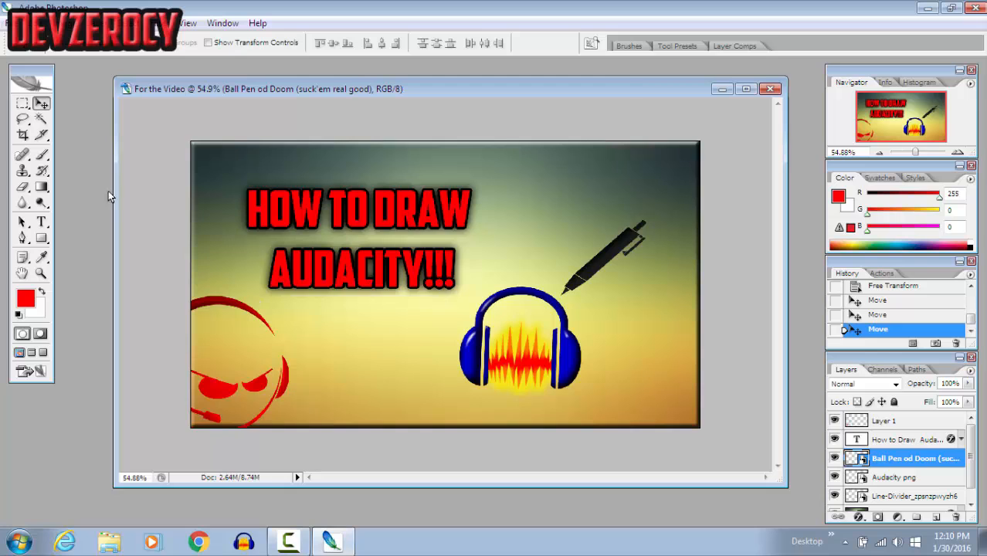
- Save a JPEG copy as For the Video.jpg in My Pictures with quality 12 (Maximum) and the Baseline ("Standard") format
click(6, 23)
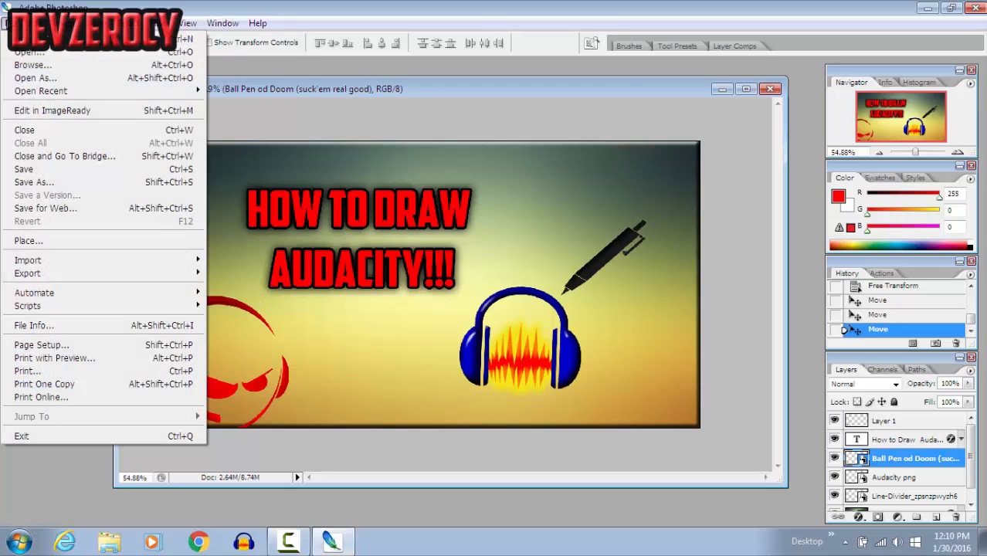
click(40, 182)
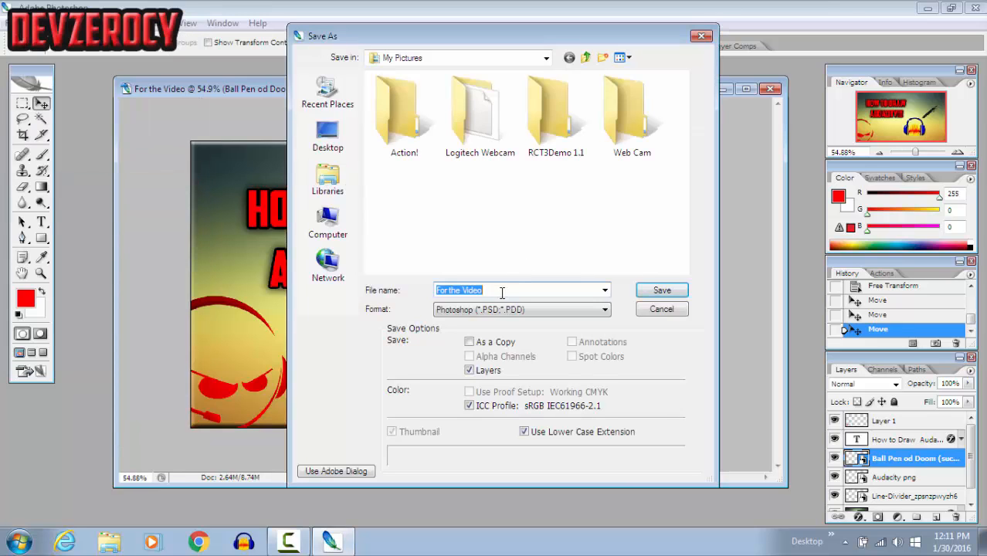
click(438, 310)
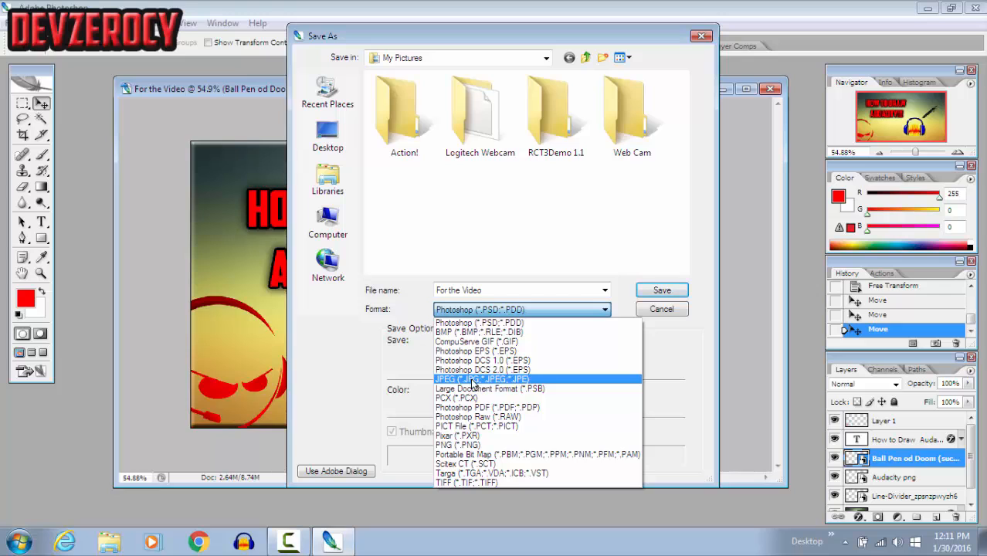
click(473, 381)
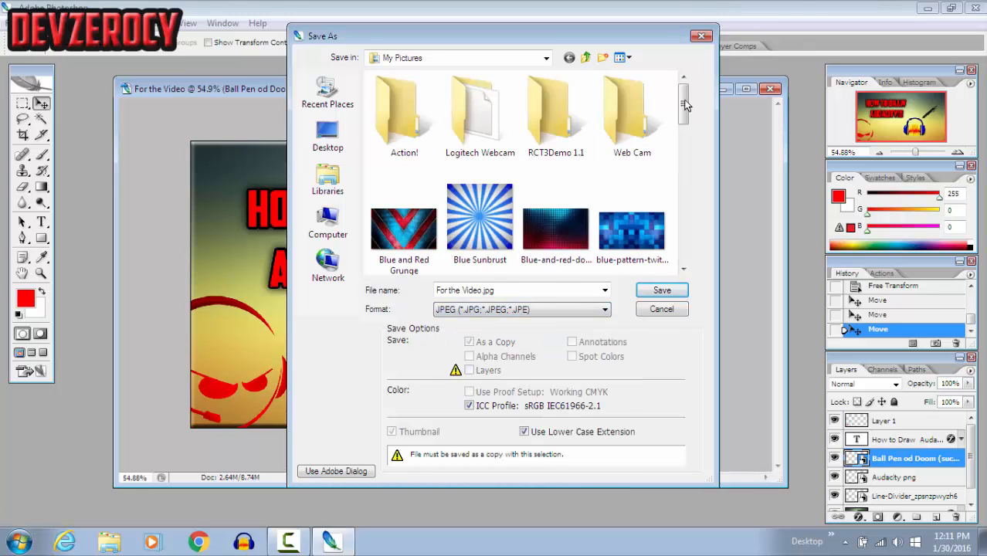
drag(685, 106, 683, 243)
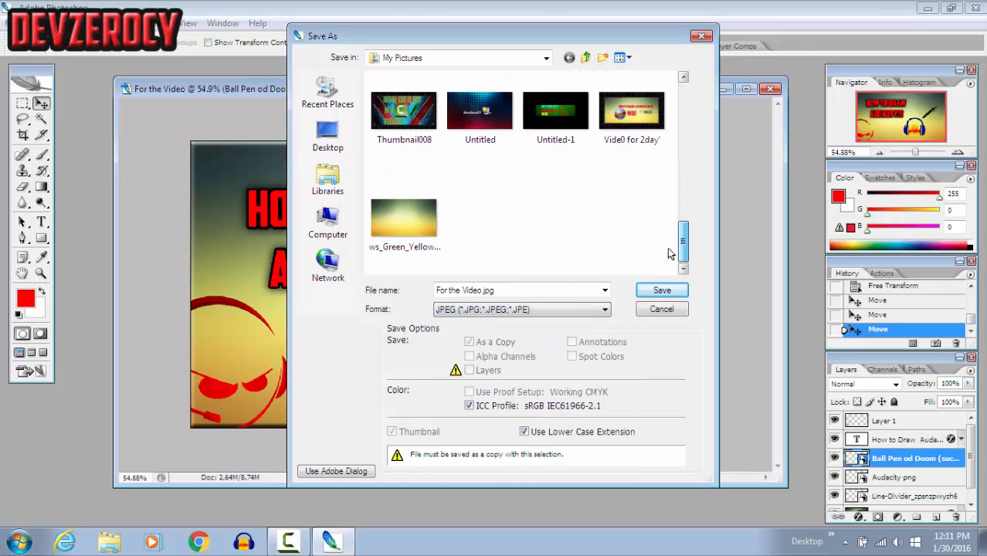
click(662, 292)
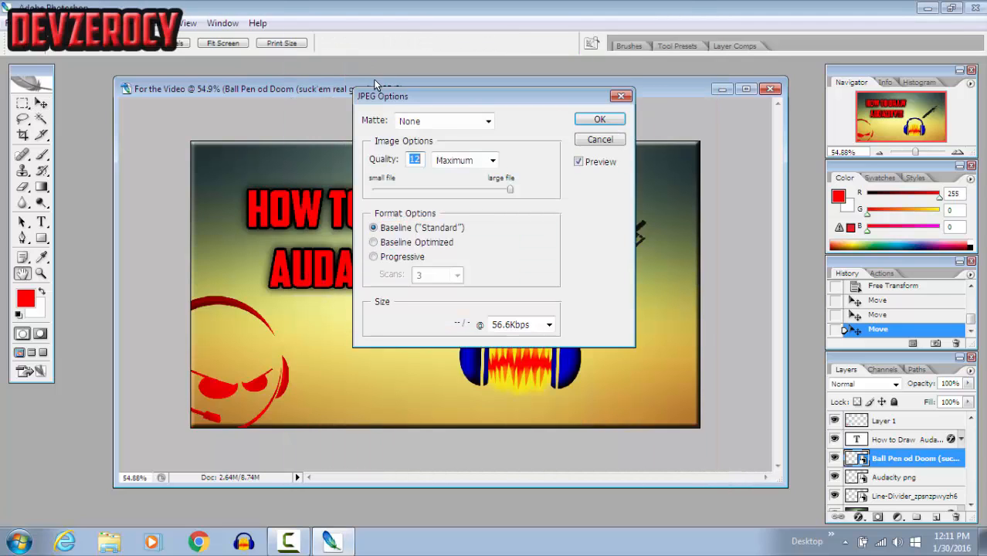
click(592, 121)
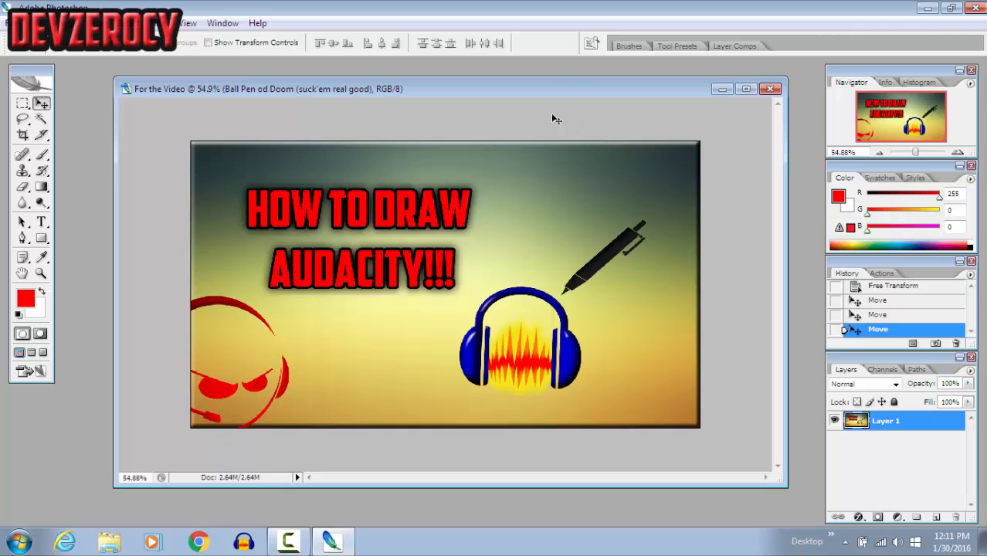
drag(540, 89, 506, 115)
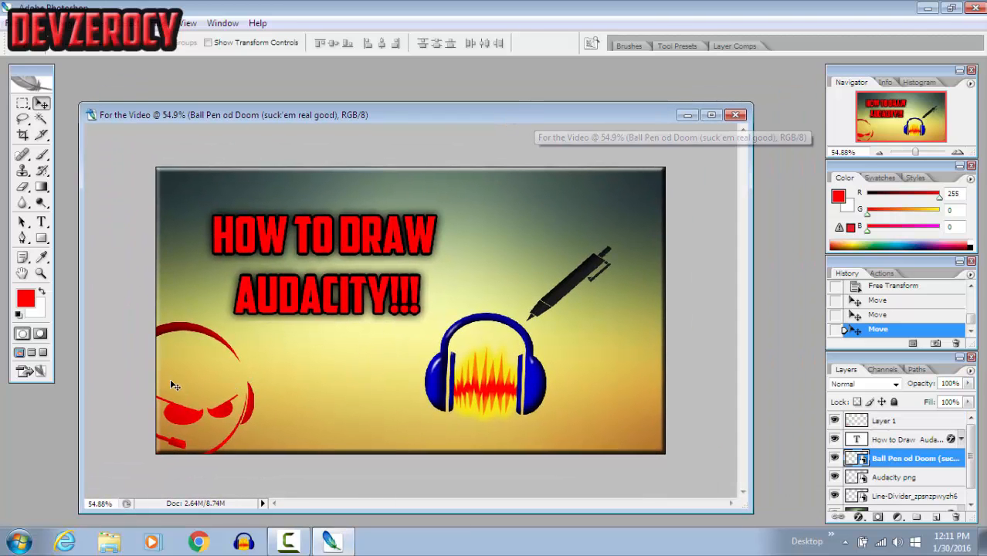
click(289, 540)
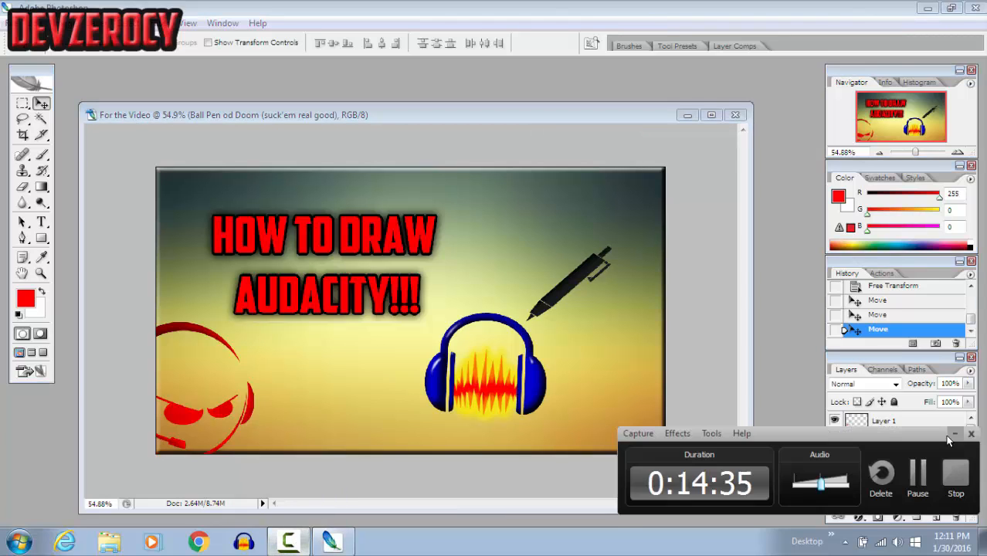
click(892, 469)
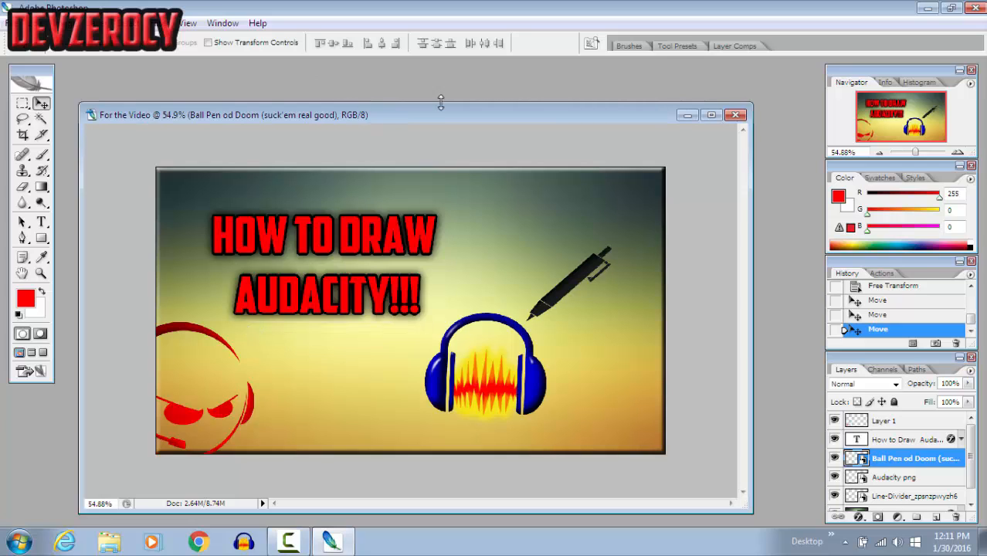
- Close the For the Video document and exit Photoshop
click(738, 116)
click(479, 213)
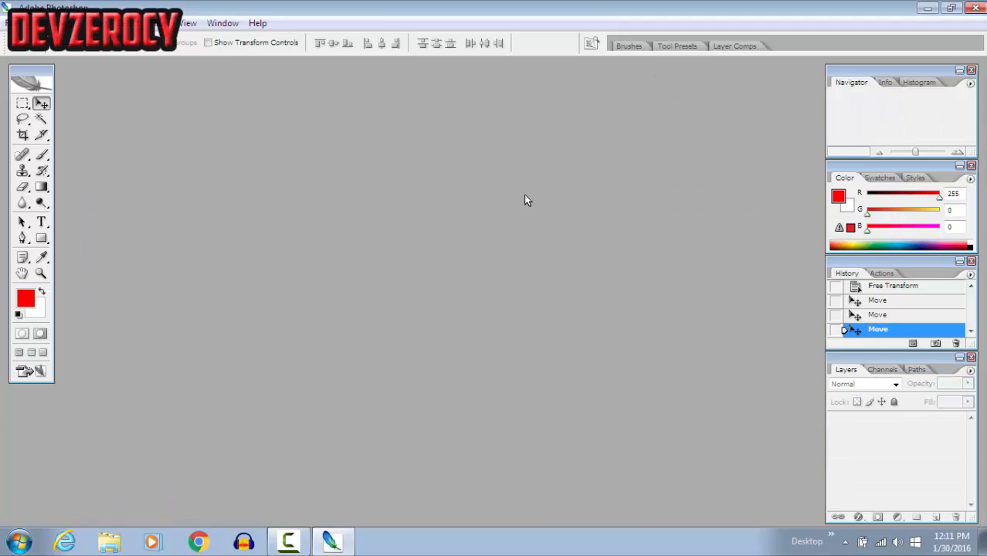
click(978, 7)
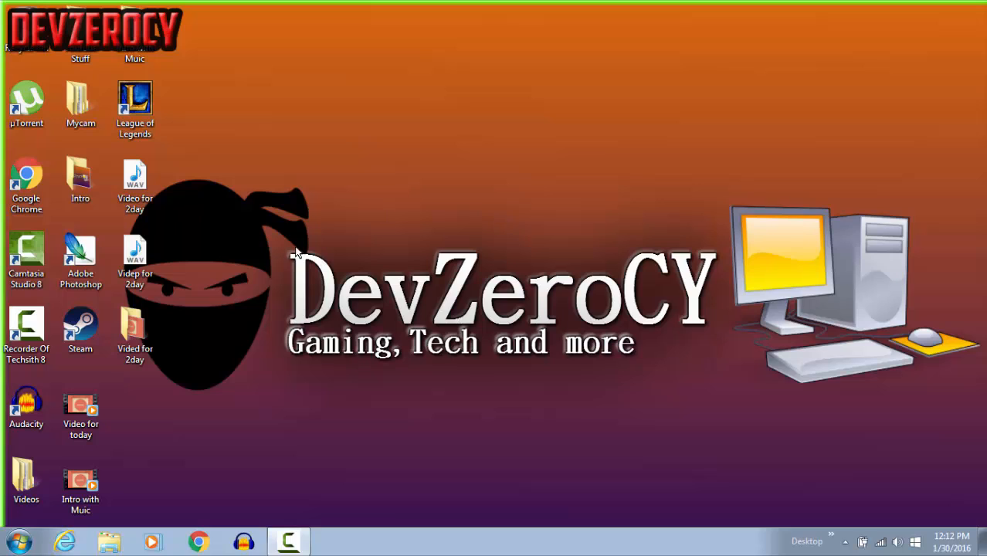